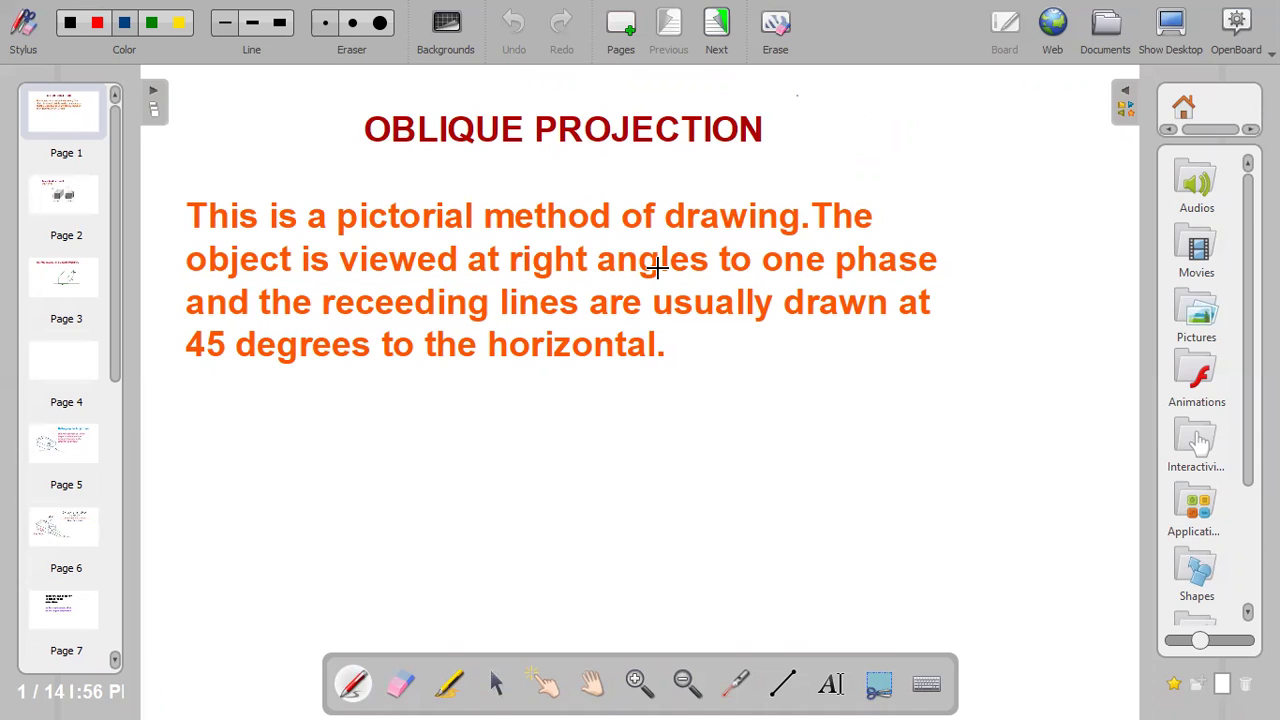
Review the types of oblique projection on page 2 and the block drawing task on page 3
{"action": "left_click", "coordinate": [82, 208]}
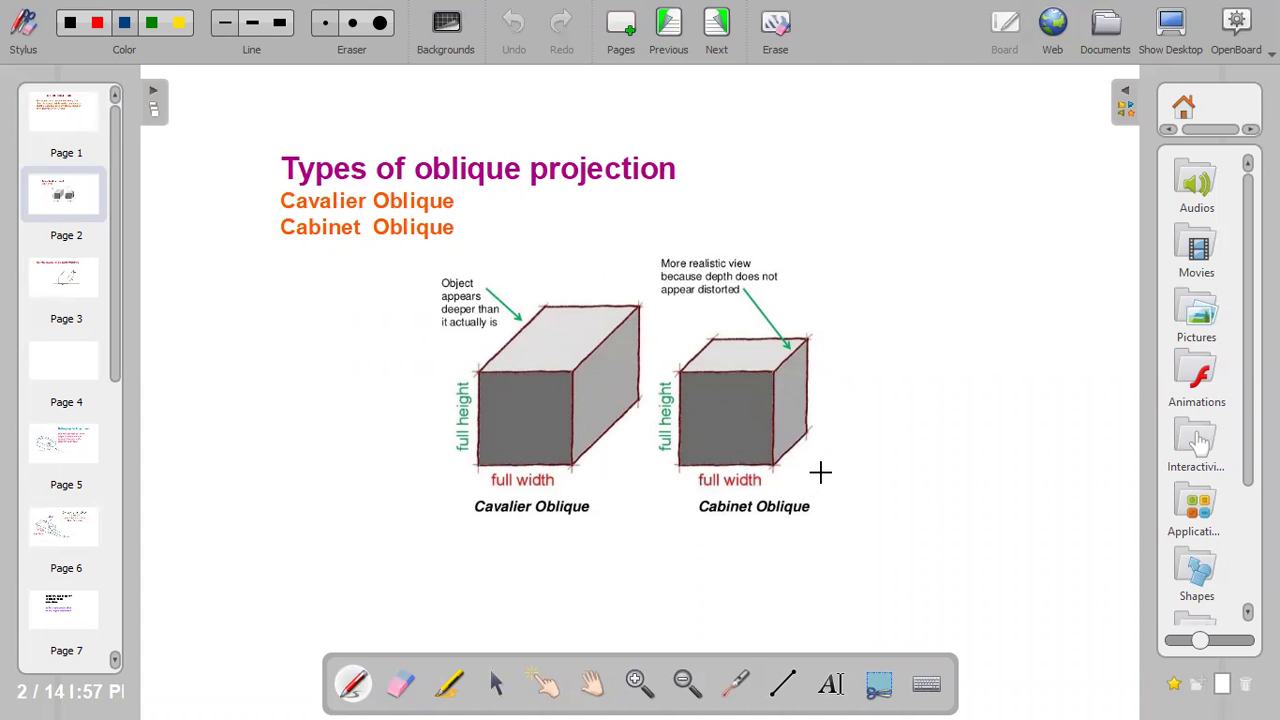
{"action": "left_click", "coordinate": [84, 286]}
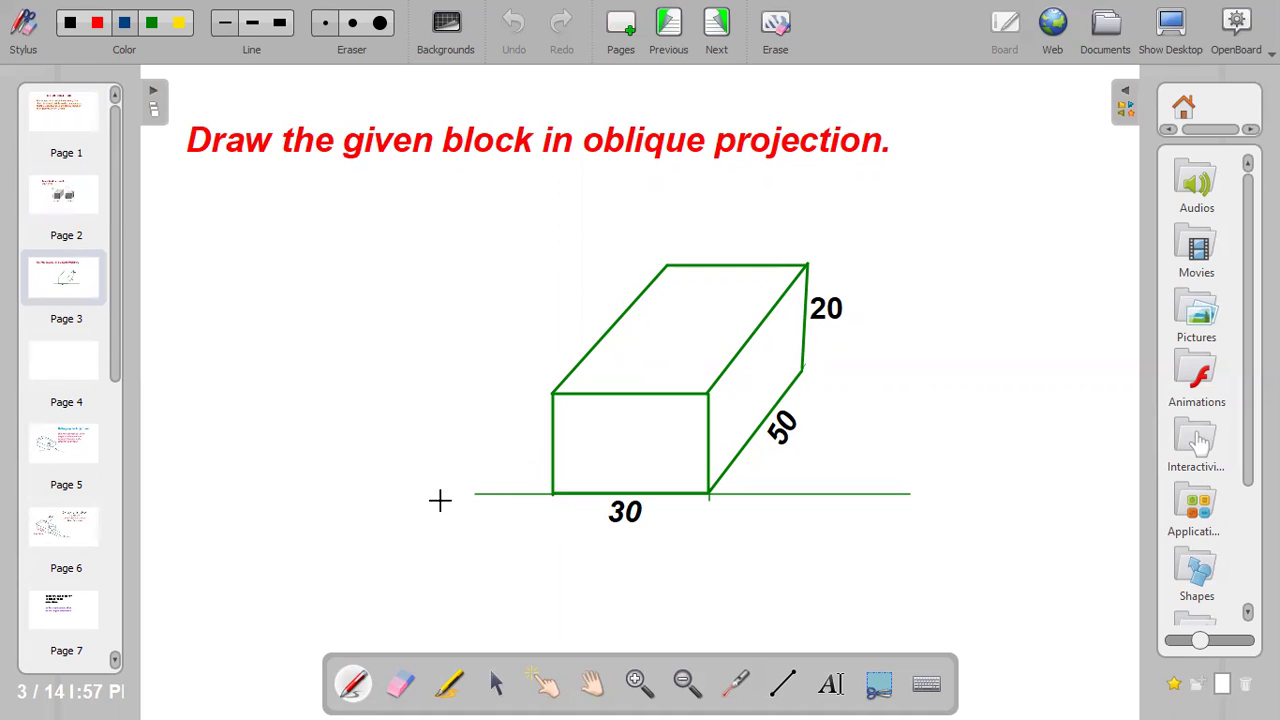
{"action": "mouse_move", "coordinate": [80, 377]}
Open page 4 and draw a long horizontal base line across the lower part of the page
{"action": "left_click", "coordinate": [66, 373]}
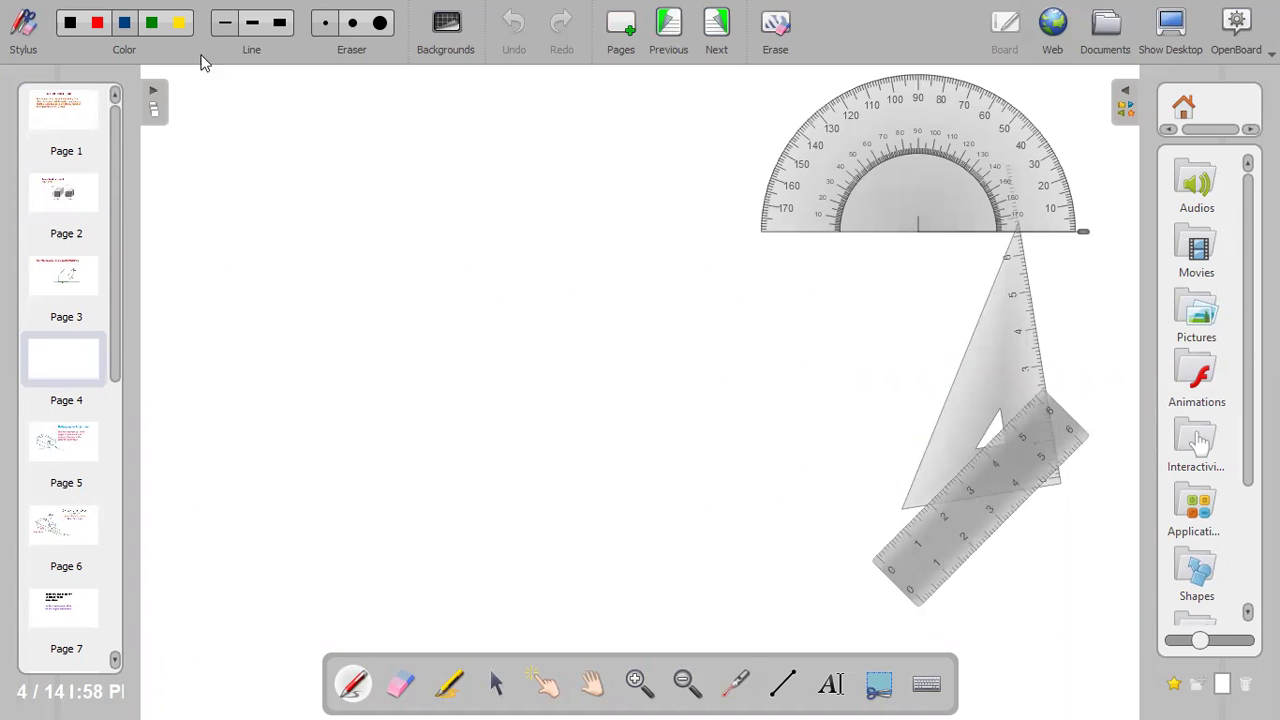
{"action": "left_click", "coordinate": [781, 686]}
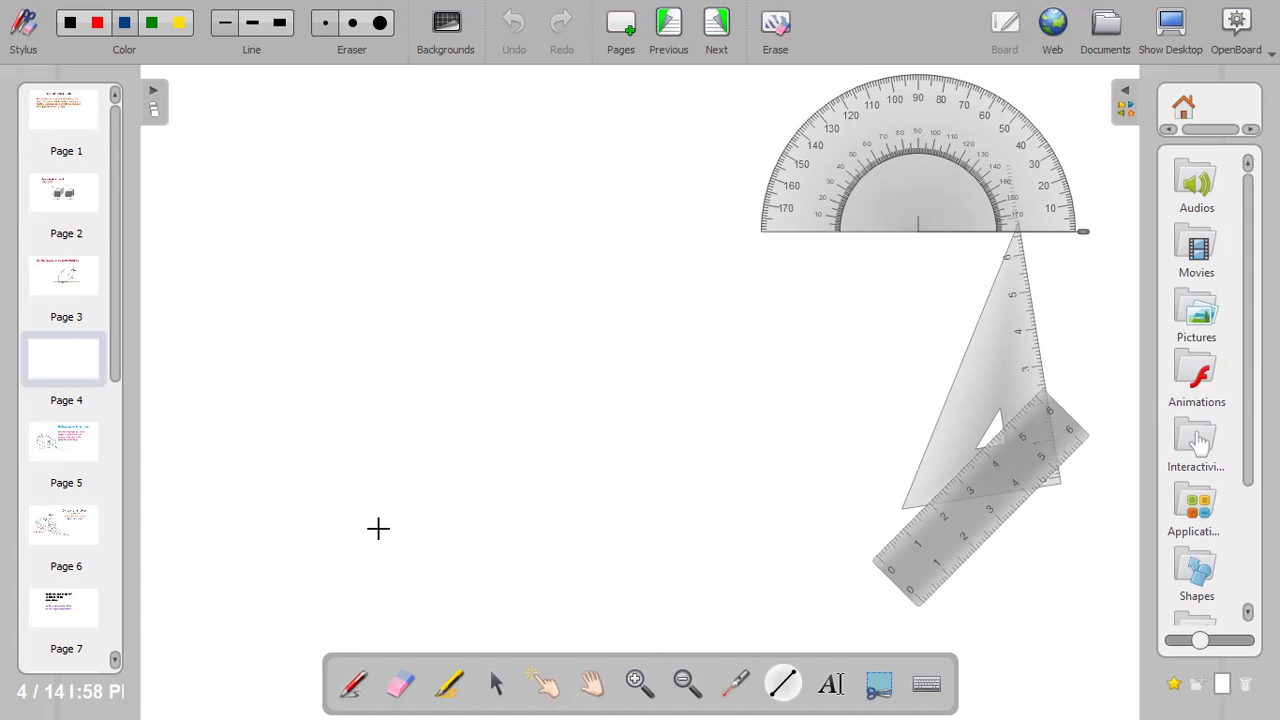
{"action": "mouse_move", "coordinate": [354, 529]}
{"action": "left_mouse_down"}
{"action": "mouse_move", "coordinate": [708, 511]}
{"action": "mouse_move", "coordinate": [762, 529]}
{"action": "mouse_move", "coordinate": [789, 514]}
{"action": "mouse_move", "coordinate": [791, 529]}
{"action": "left_mouse_up"}
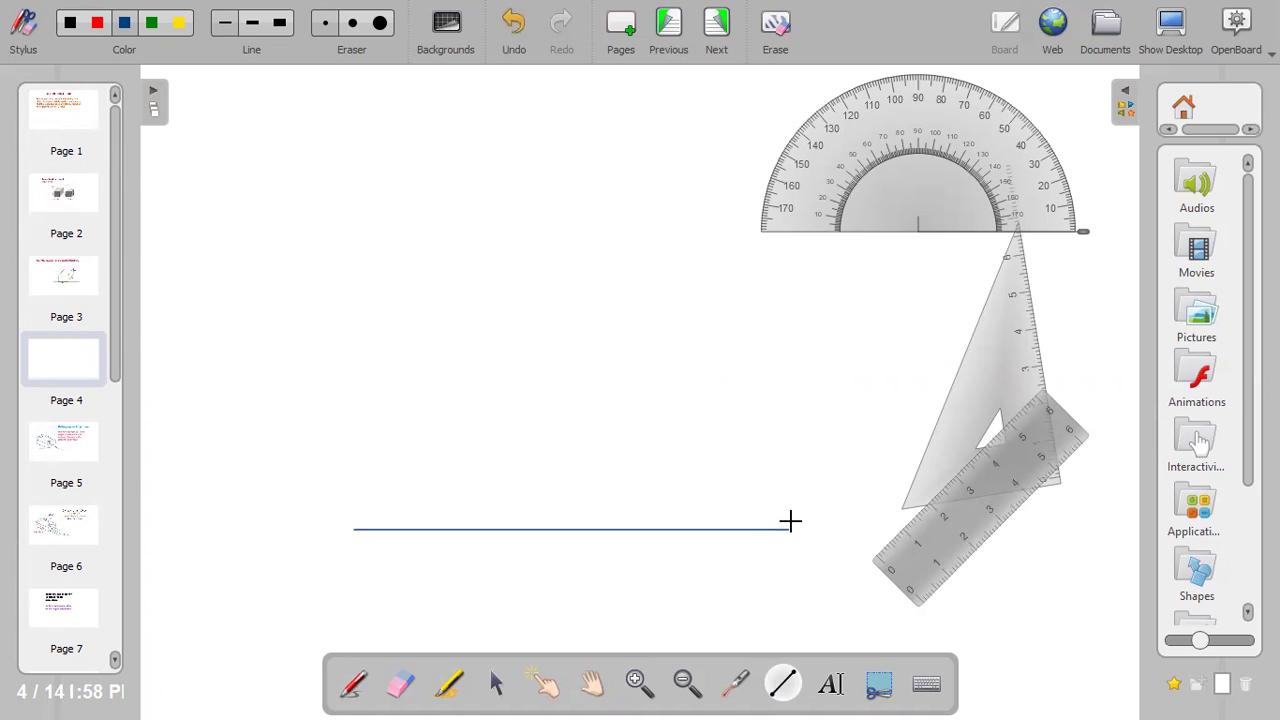
Place the protractor's base on the horizontal line and mark its centre and the 45-degree point with the pen
{"action": "left_click", "coordinate": [497, 686]}
{"action": "left_click", "coordinate": [906, 216]}
{"action": "left_click_drag", "start_coordinate": [916, 145], "coordinate": [549, 442]}
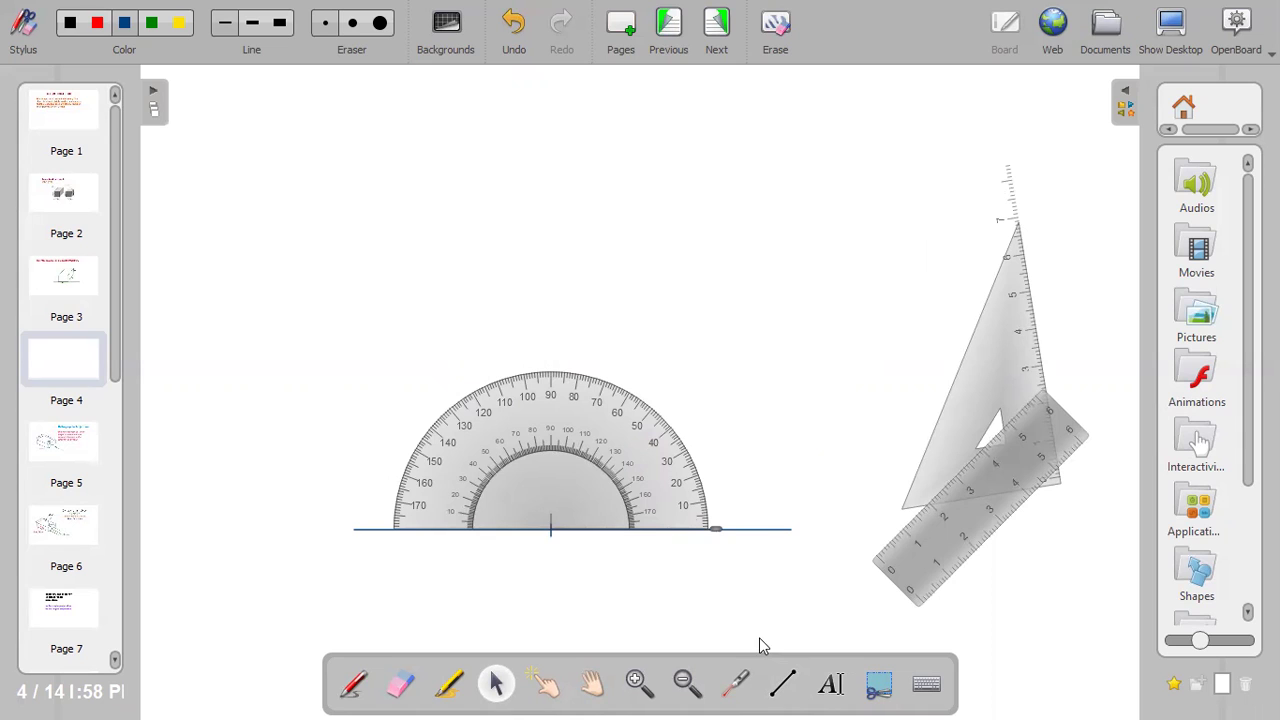
{"action": "mouse_move", "coordinate": [705, 516]}
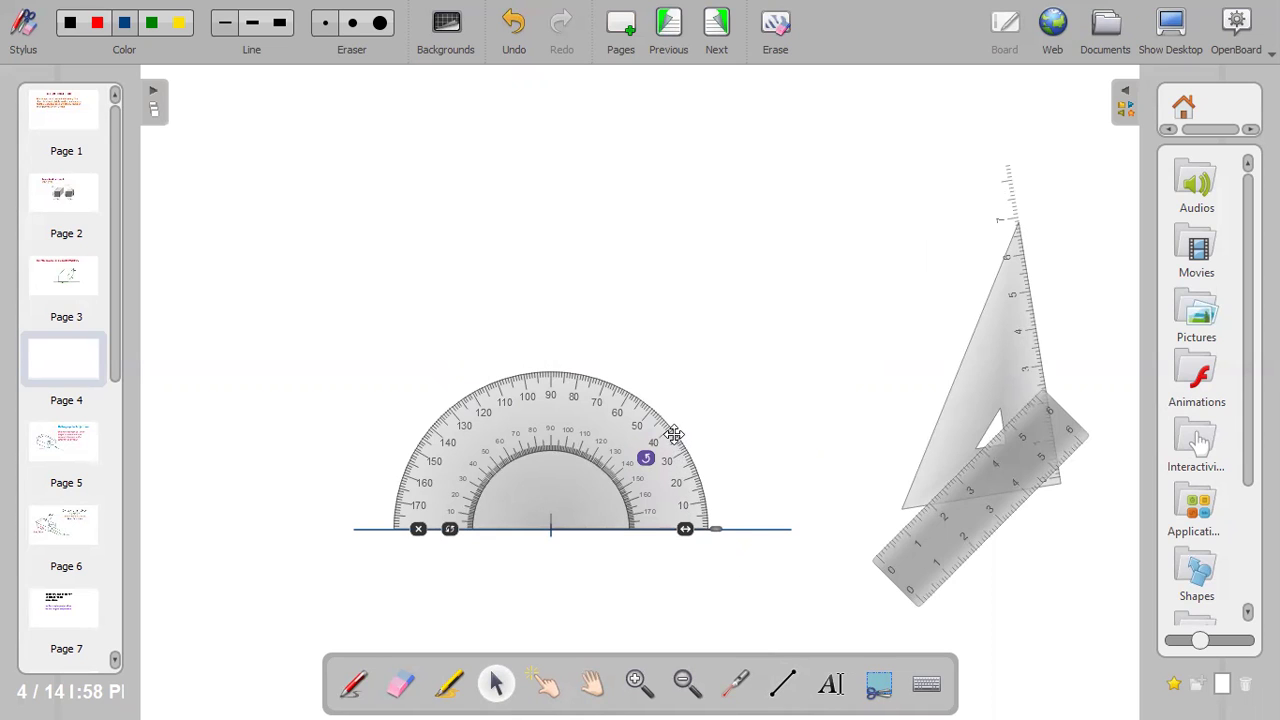
{"action": "left_click", "coordinate": [352, 686]}
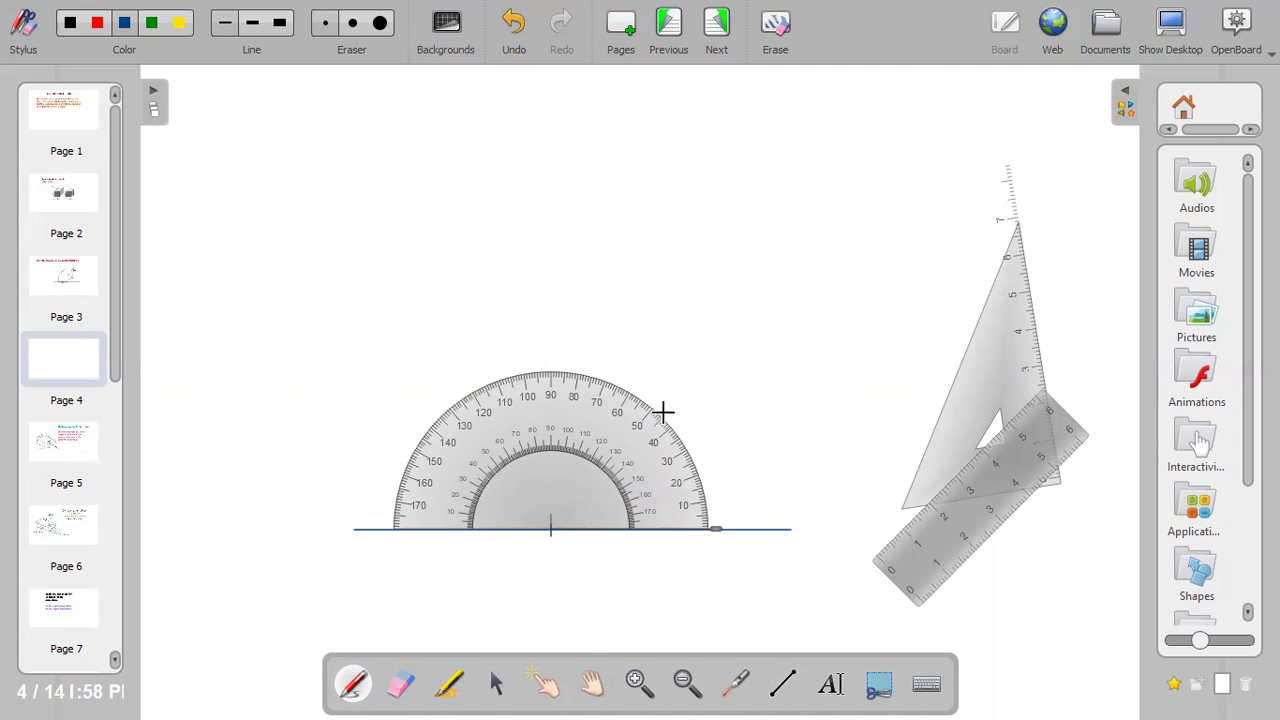
Move the protractor aside and draw a 45-degree line from the centre mark through the angle mark
{"action": "left_click", "coordinate": [495, 690]}
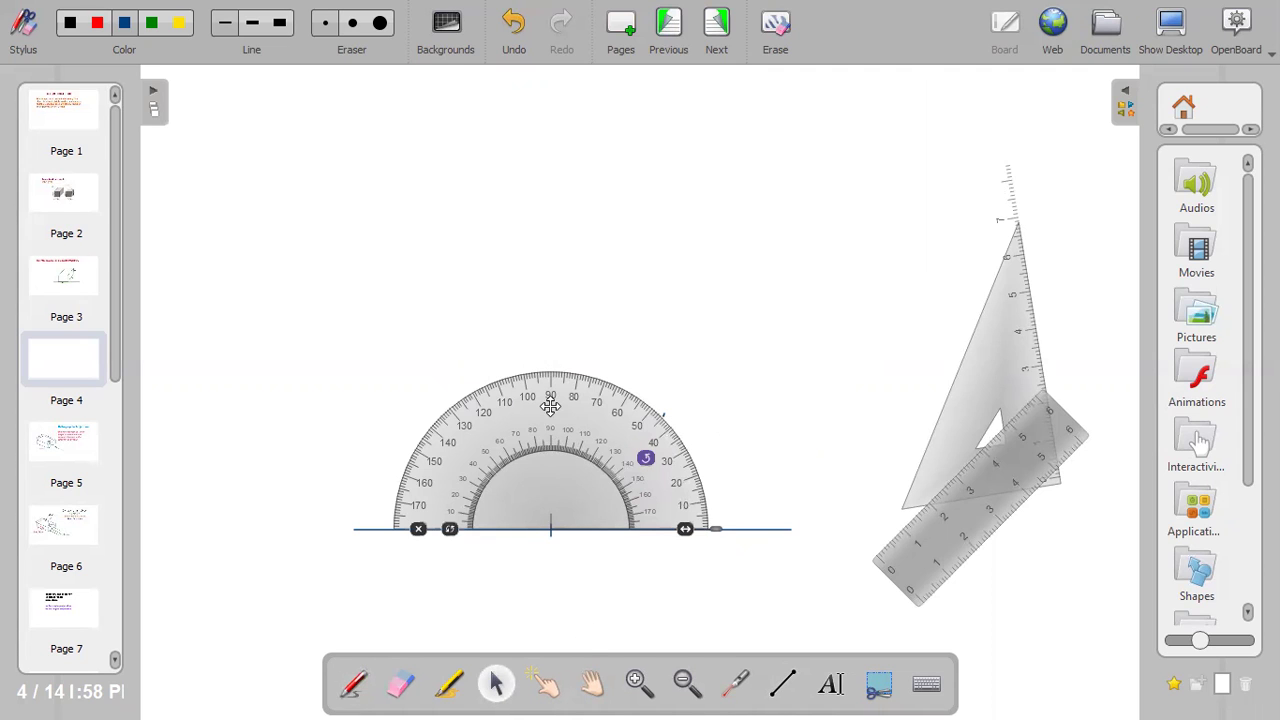
{"action": "left_click_drag", "start_coordinate": [550, 405], "coordinate": [921, 168]}
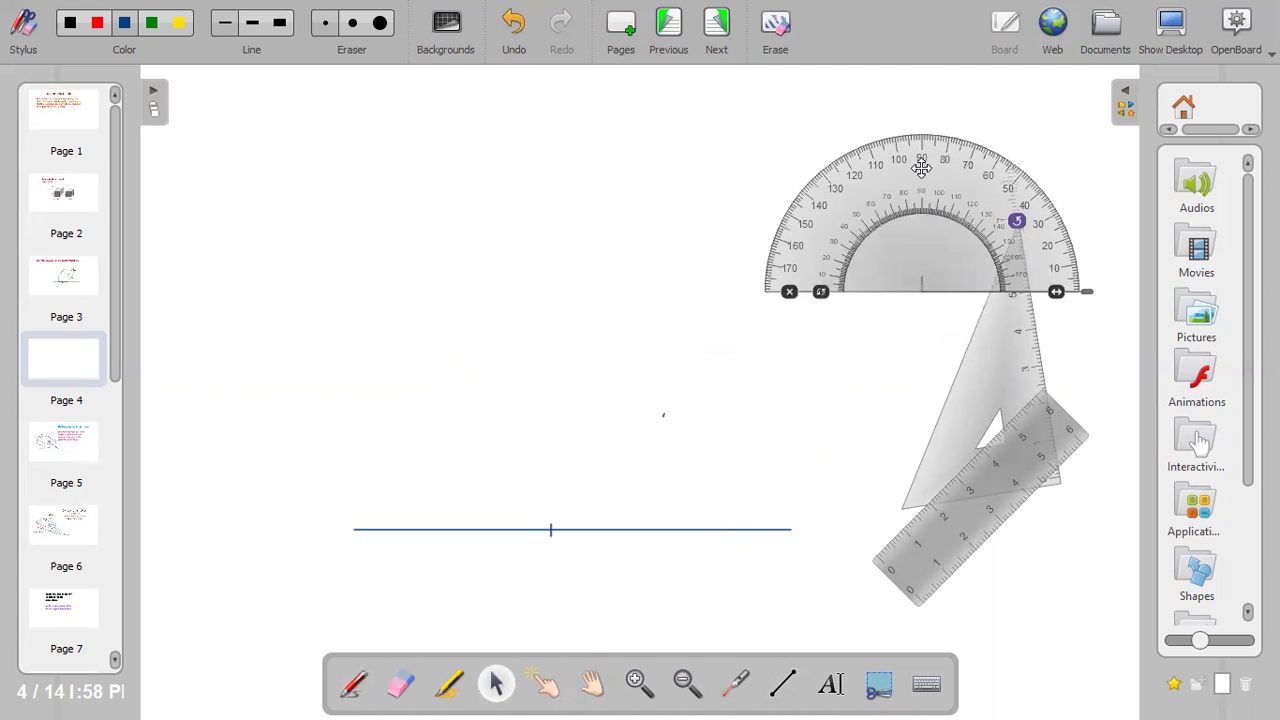
{"action": "left_click", "coordinate": [784, 687]}
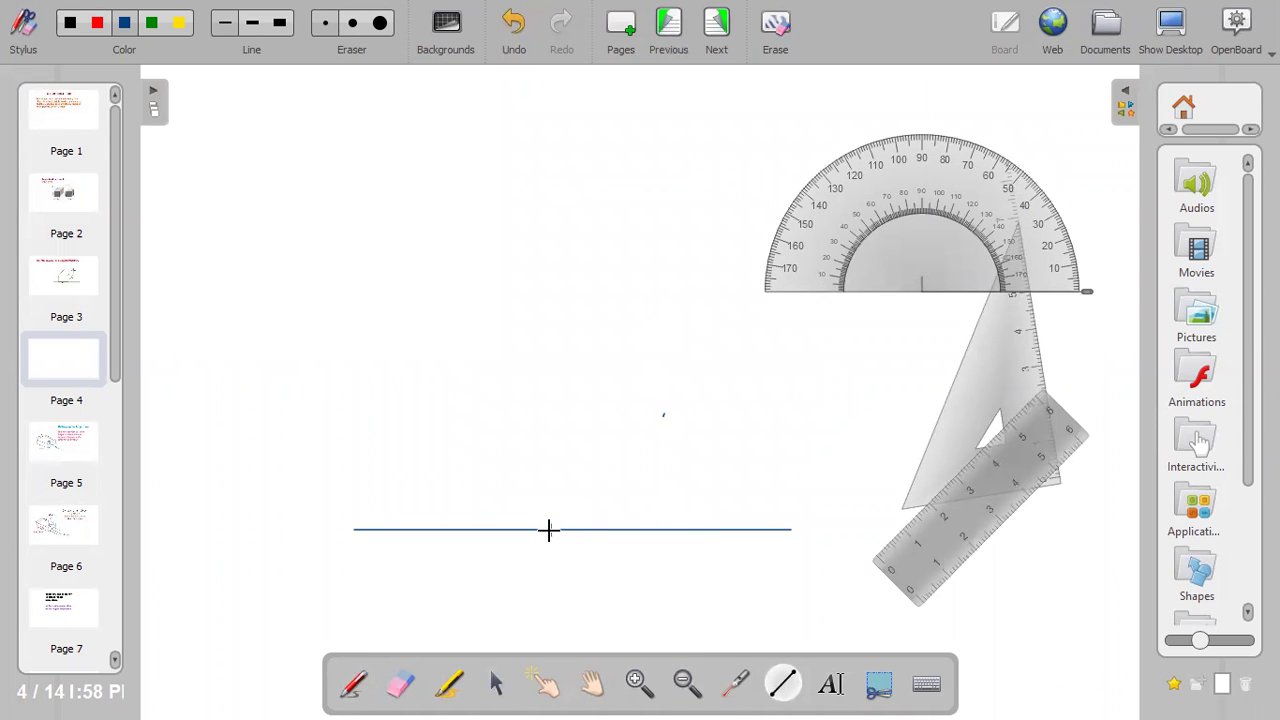
{"action": "left_click_drag", "start_coordinate": [663, 414], "coordinate": [737, 343]}
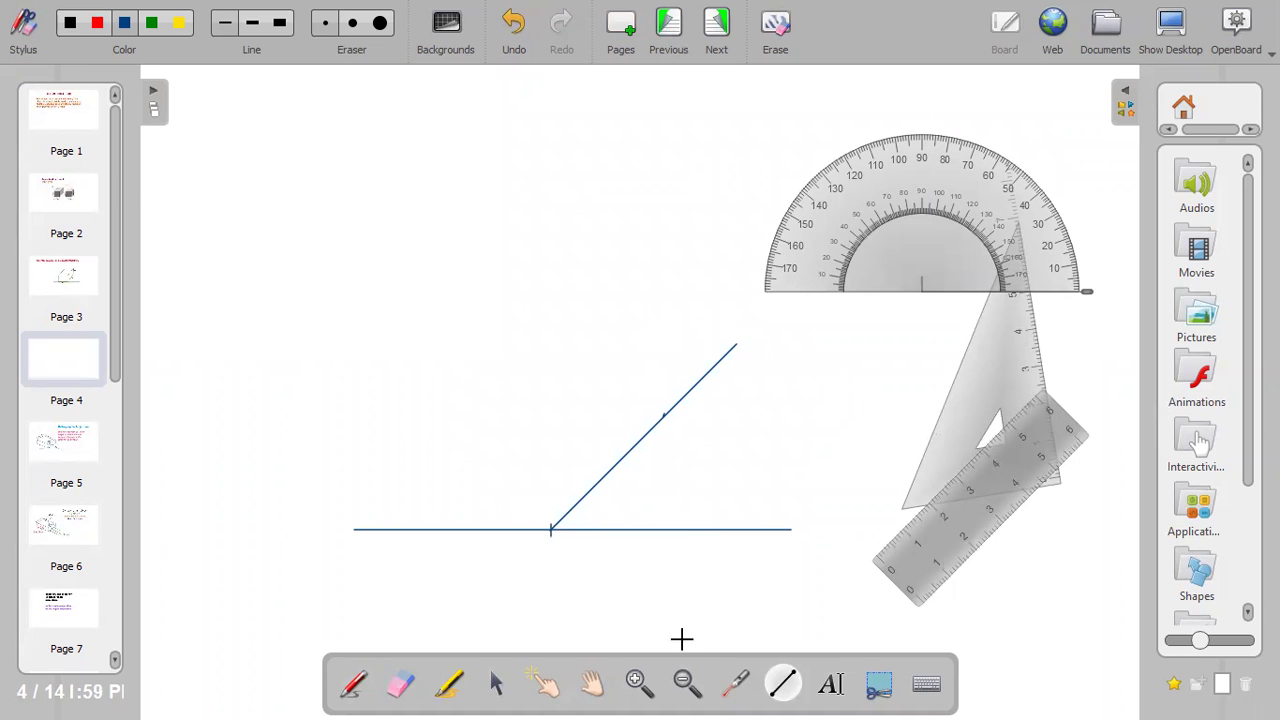
Align the set square upright at the centre mark, draw a vertical line about 4 units high, and move the set square aside
{"action": "left_click", "coordinate": [497, 688]}
{"action": "mouse_move", "coordinate": [964, 428]}
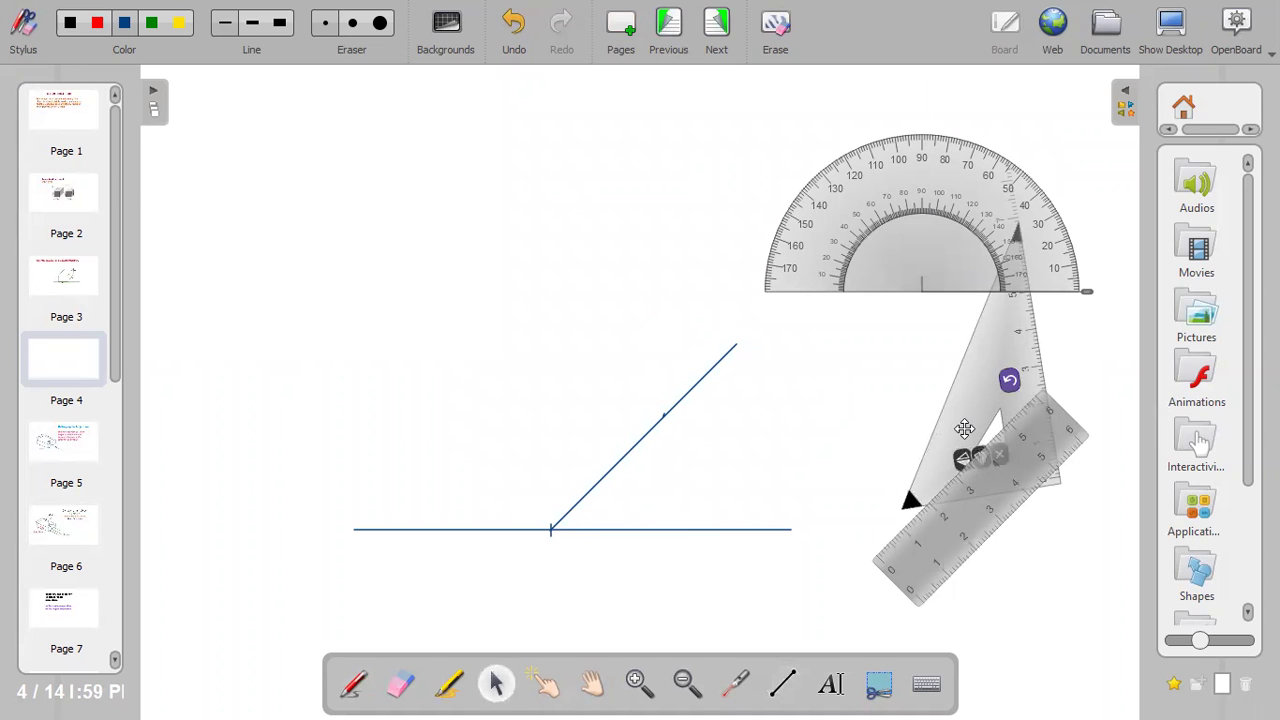
{"action": "left_click_drag", "start_coordinate": [964, 428], "coordinate": [434, 470]}
{"action": "mouse_move", "coordinate": [480, 422]}
{"action": "left_mouse_down"}
{"action": "mouse_move", "coordinate": [500, 418]}
{"action": "mouse_move", "coordinate": [467, 429]}
{"action": "mouse_move", "coordinate": [488, 432]}
{"action": "left_mouse_up"}
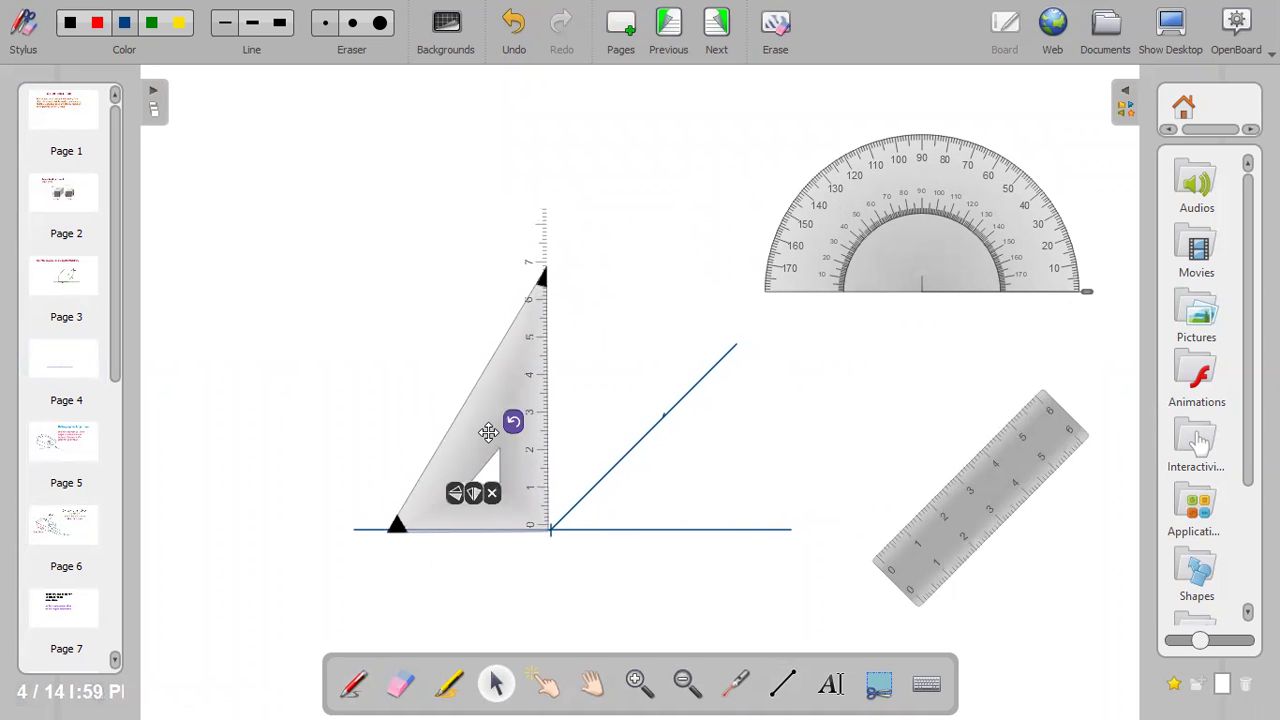
{"action": "left_click", "coordinate": [783, 684]}
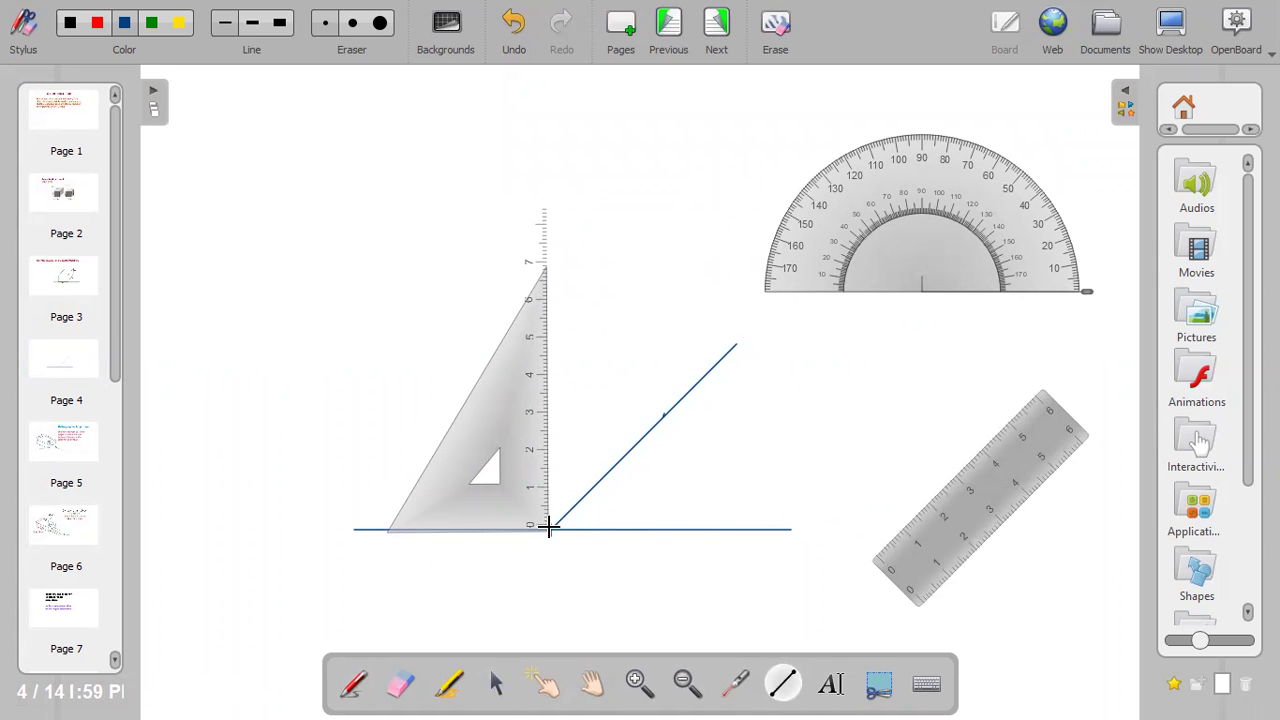
{"action": "left_click_drag", "start_coordinate": [550, 526], "coordinate": [548, 378]}
{"action": "left_click", "coordinate": [497, 683]}
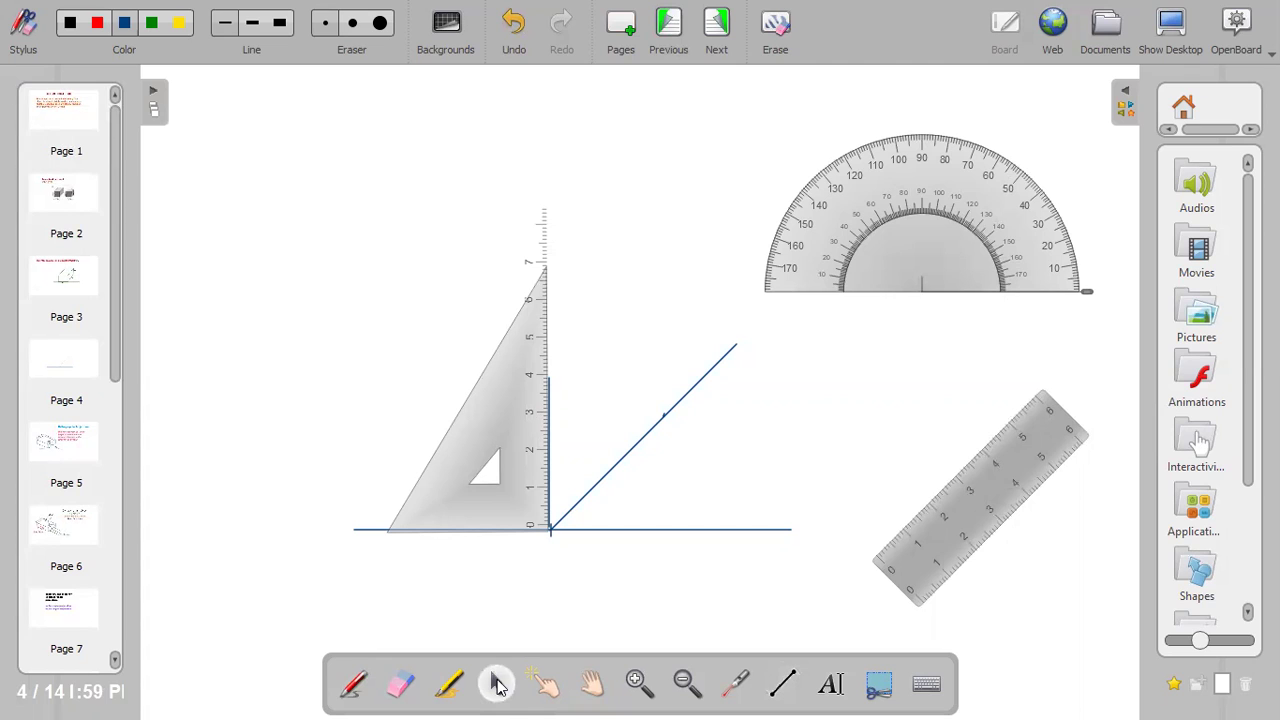
{"action": "left_click_drag", "start_coordinate": [486, 423], "coordinate": [956, 276]}
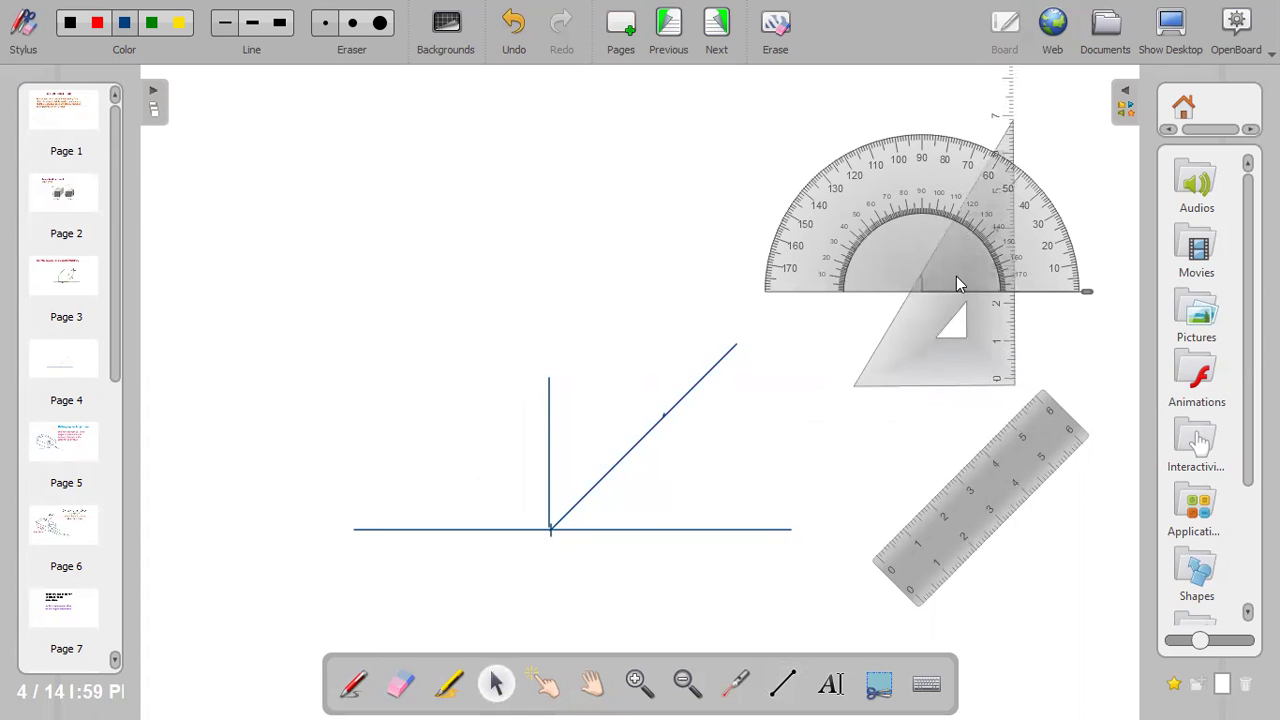
Check the block's width on page 3, and lay the ruler horizontally below page 4's base line with its 3 mark at the vertical line
{"action": "left_click", "coordinate": [79, 274]}
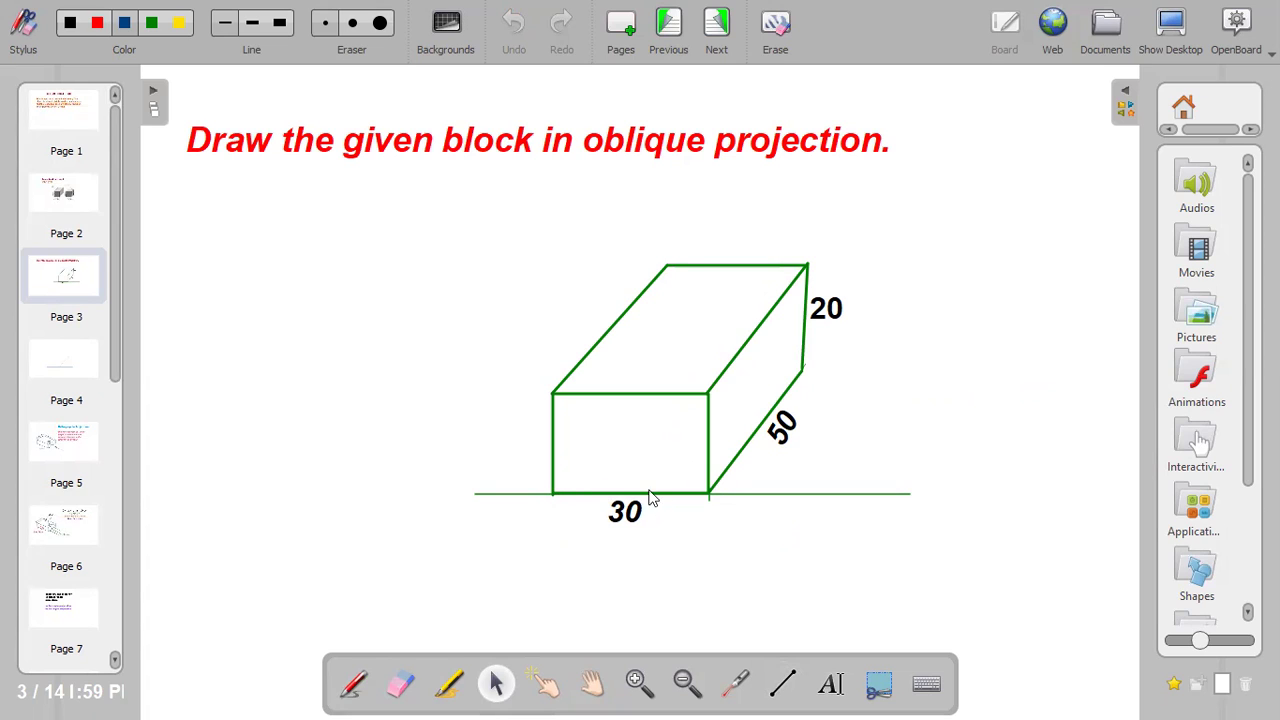
{"action": "mouse_move", "coordinate": [91, 357]}
{"action": "left_click", "coordinate": [79, 375]}
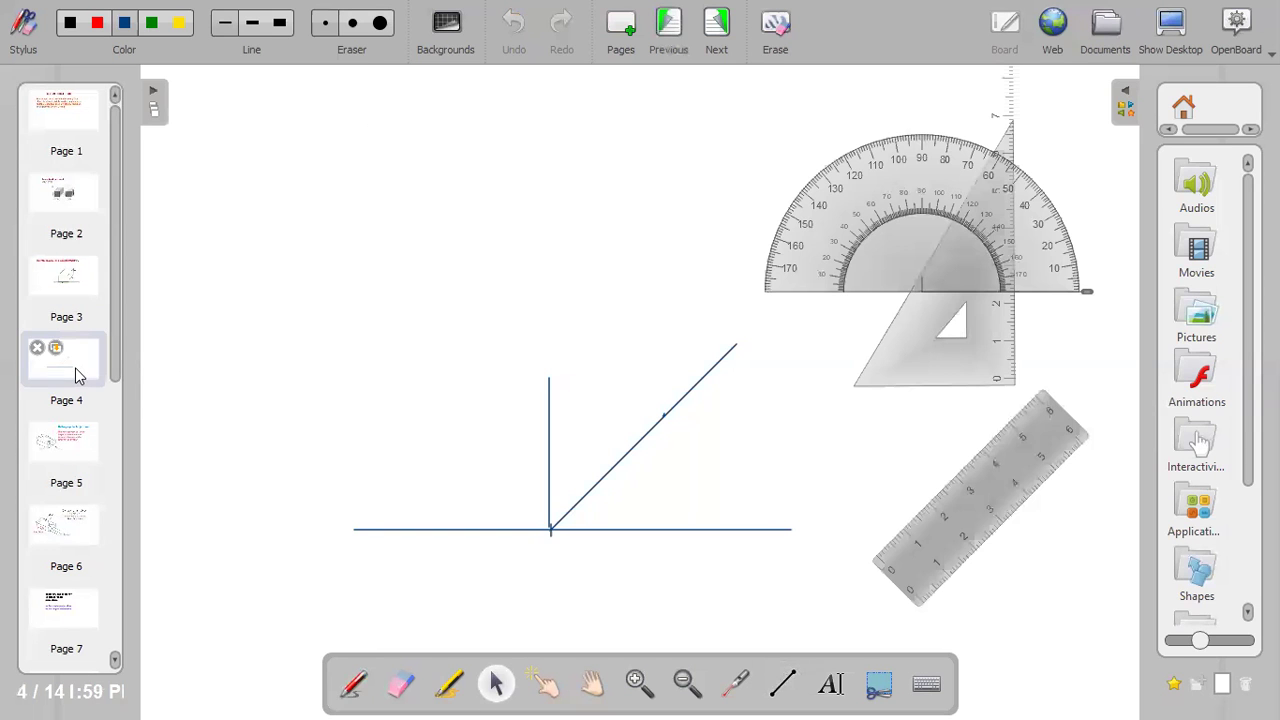
{"action": "mouse_move", "coordinate": [1000, 483]}
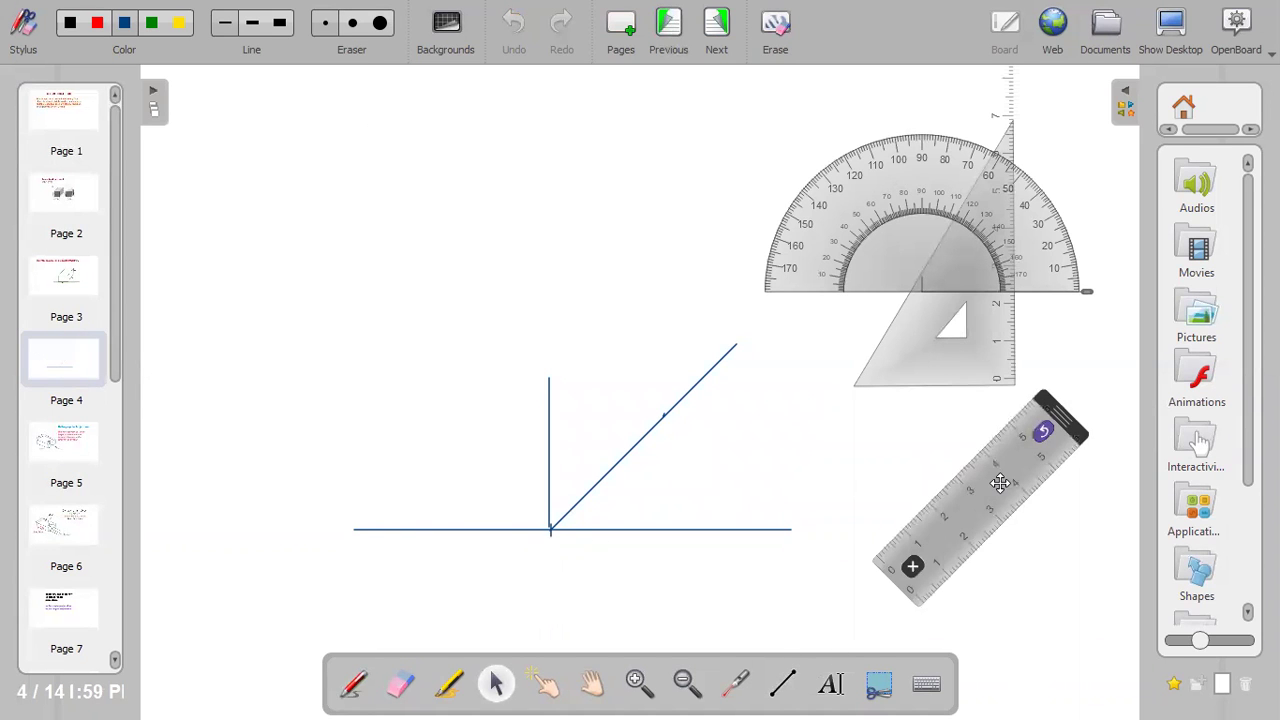
{"action": "left_click_drag", "start_coordinate": [1000, 483], "coordinate": [449, 501]}
{"action": "left_click_drag", "start_coordinate": [490, 446], "coordinate": [574, 626]}
{"action": "left_click_drag", "start_coordinate": [488, 613], "coordinate": [641, 566]}
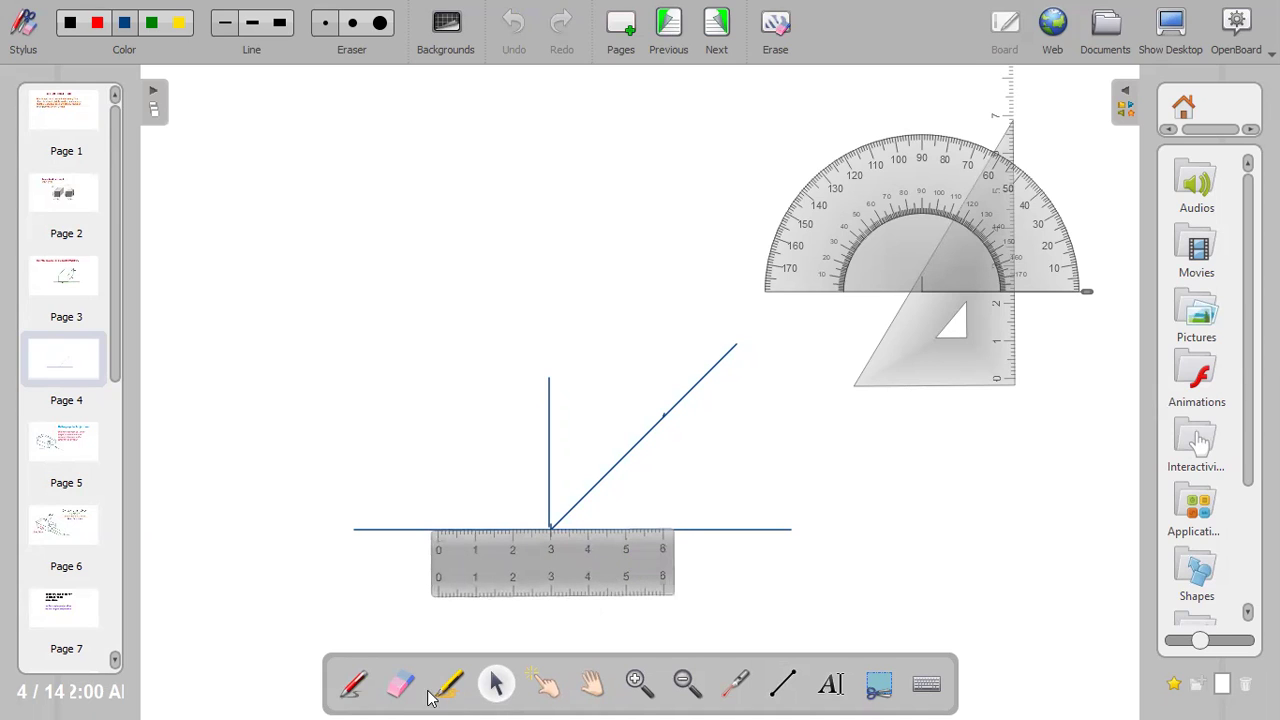
Mark the ruler's zero point on the base line, 3 units left of the vertical line, and move the ruler aside
{"action": "left_click", "coordinate": [355, 685]}
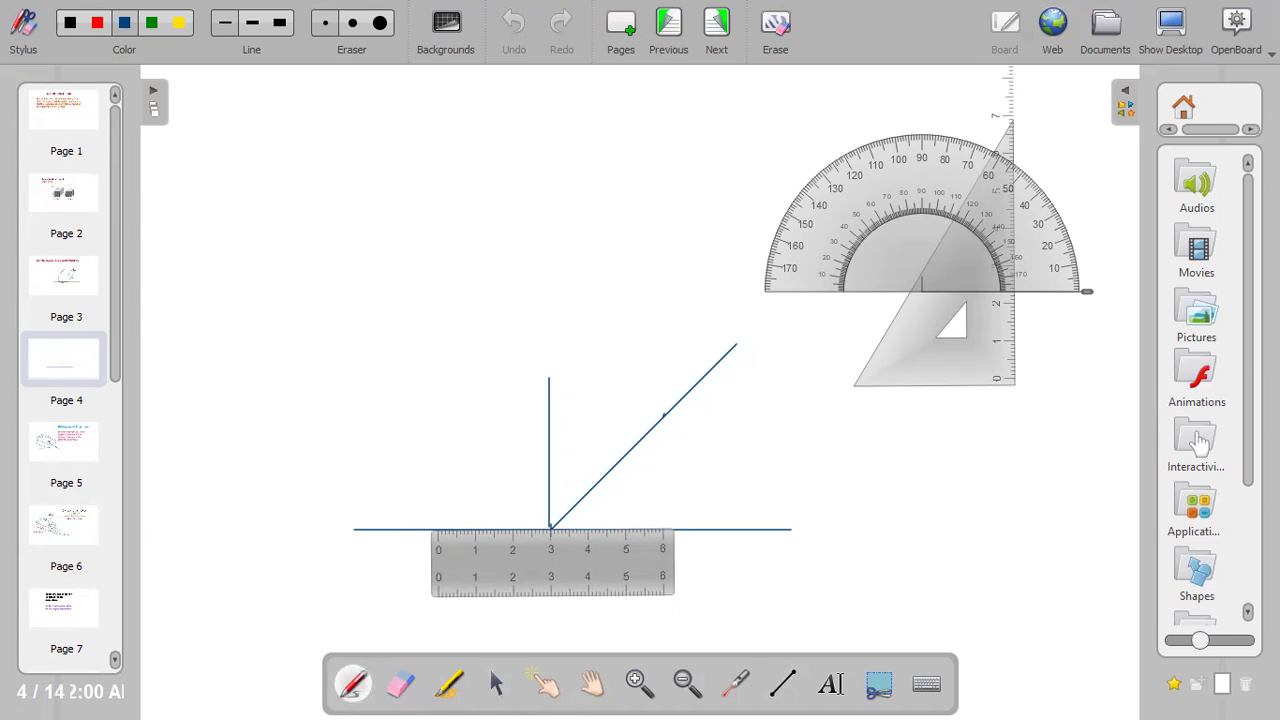
{"action": "left_click", "coordinate": [435, 524]}
{"action": "key", "text": "ctrl+z"}
{"action": "left_click", "coordinate": [436, 527]}
{"action": "left_click", "coordinate": [497, 684]}
{"action": "left_click", "coordinate": [516, 582]}
{"action": "left_click_drag", "start_coordinate": [516, 582], "coordinate": [979, 503]}
Align the set square with the new width mark and draw a second vertical line about 4 units high
{"action": "left_click", "coordinate": [936, 325]}
{"action": "mouse_move", "coordinate": [922, 316]}
{"action": "left_mouse_down"}
{"action": "mouse_move", "coordinate": [805, 335]}
{"action": "mouse_move", "coordinate": [571, 432]}
{"action": "mouse_move", "coordinate": [405, 451]}
{"action": "mouse_move", "coordinate": [355, 488]}
{"action": "mouse_move", "coordinate": [353, 460]}
{"action": "left_mouse_up"}
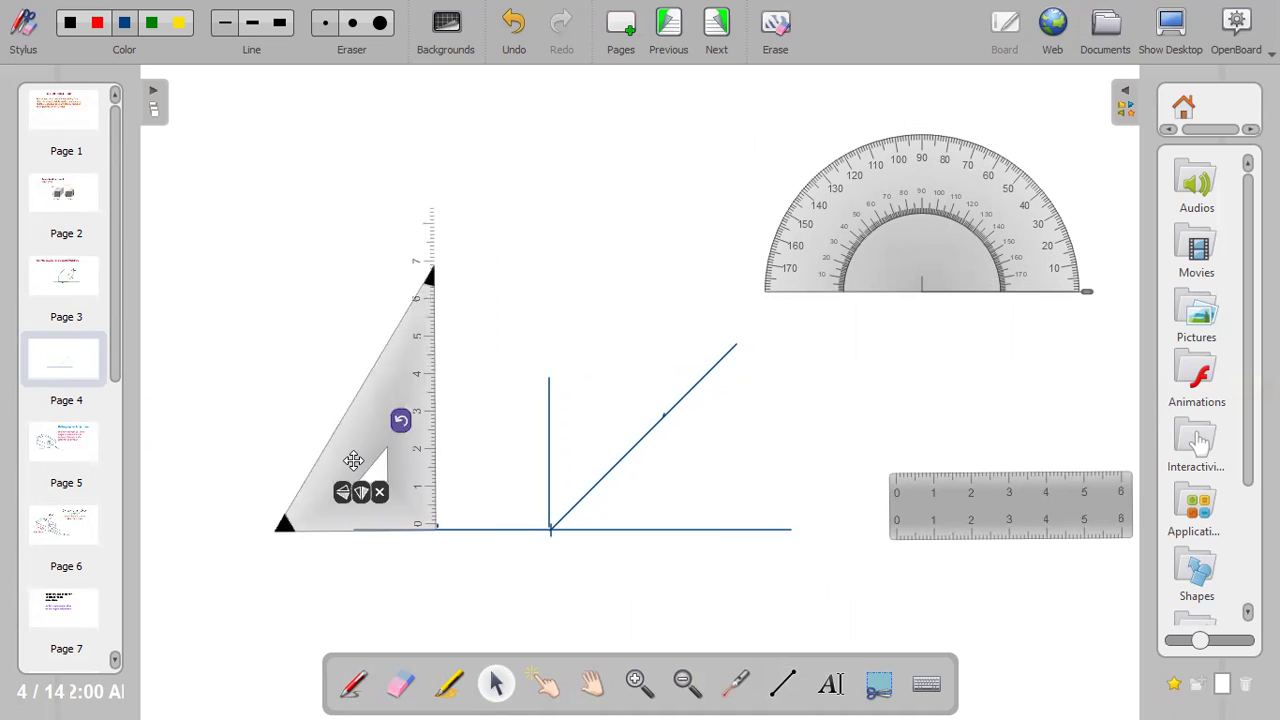
{"action": "left_click", "coordinate": [785, 680]}
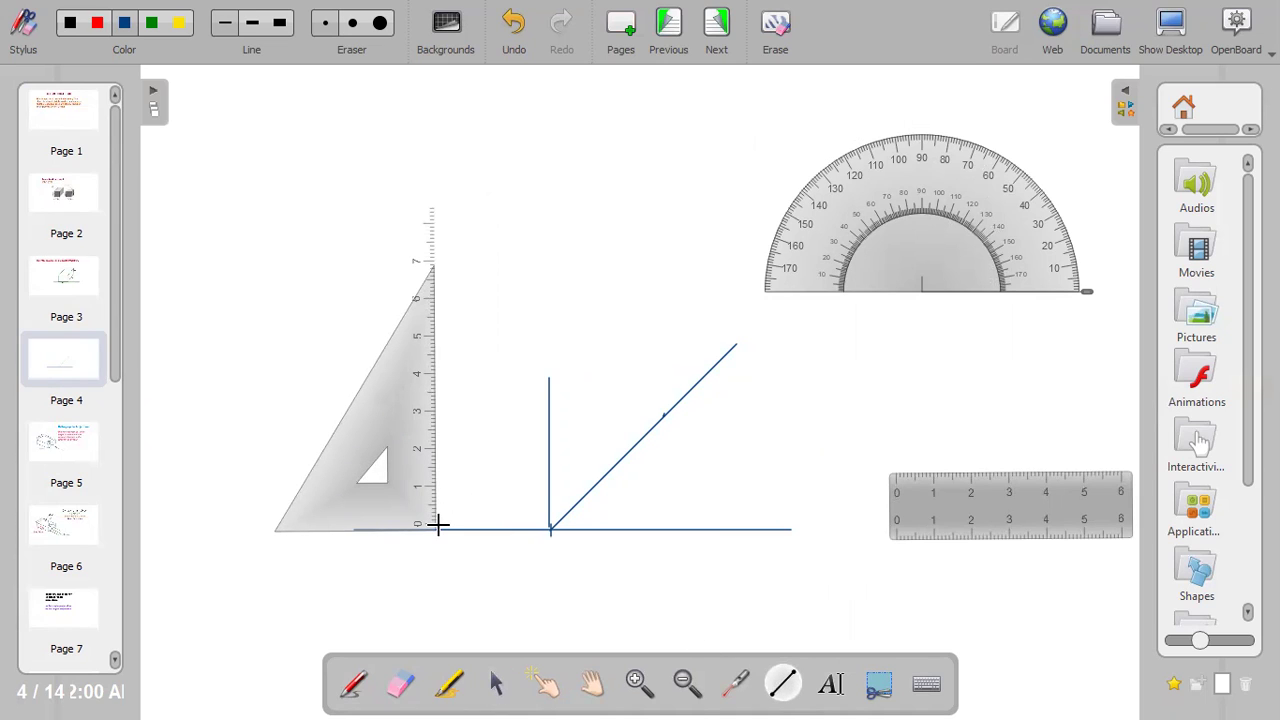
{"action": "left_click_drag", "start_coordinate": [425, 453], "coordinate": [434, 378]}
{"action": "left_click", "coordinate": [497, 681]}
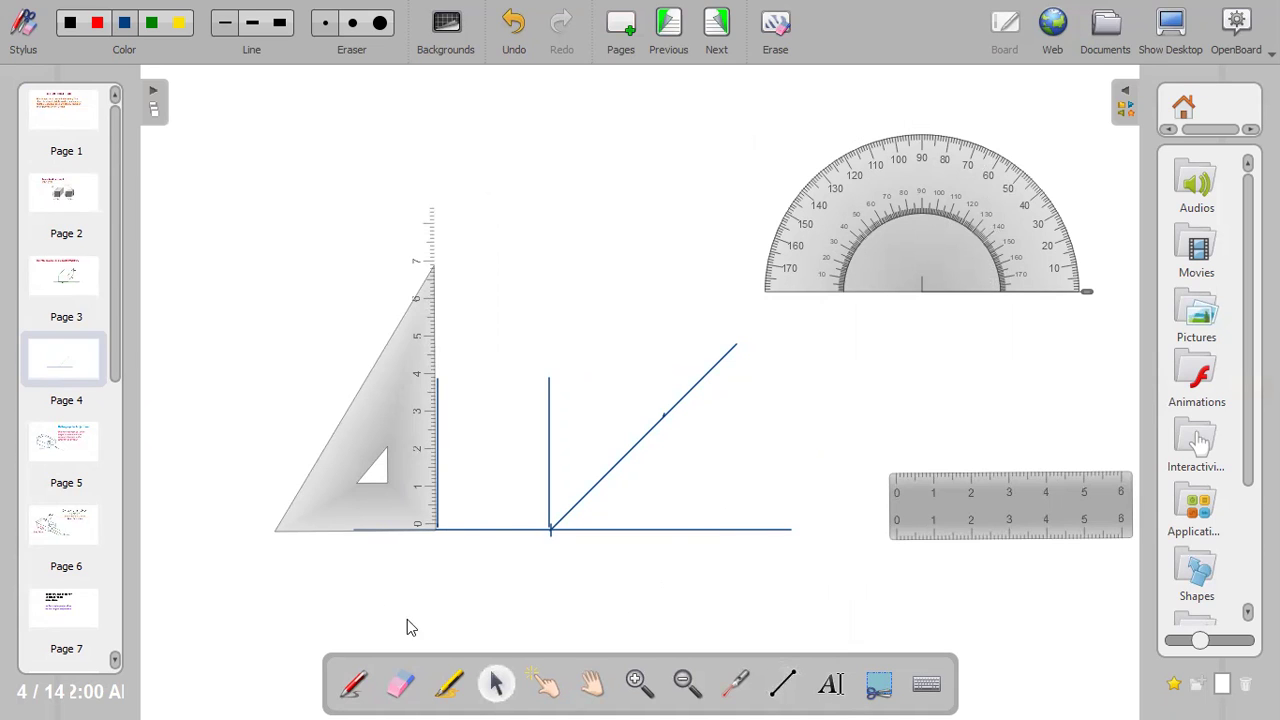
Check the block's height on page 3 and mark 2 units up on page 4's left vertical line
{"action": "left_click", "coordinate": [70, 296]}
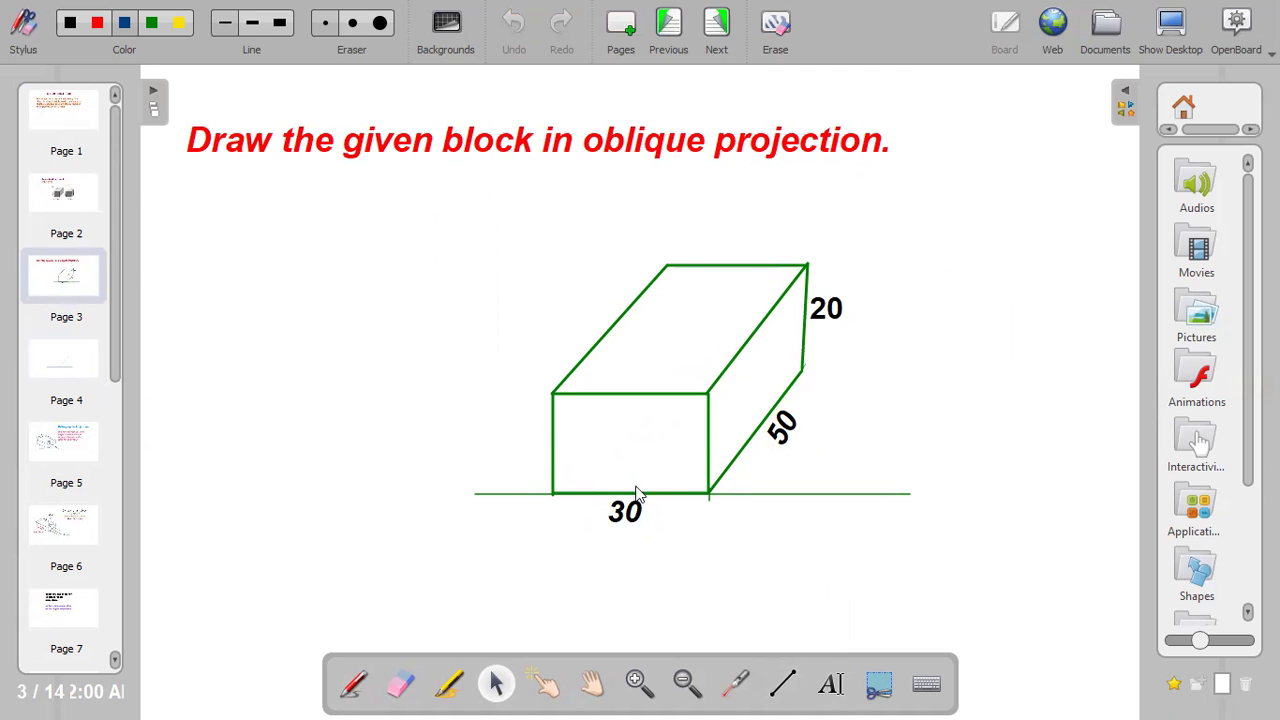
{"action": "left_click", "coordinate": [85, 370]}
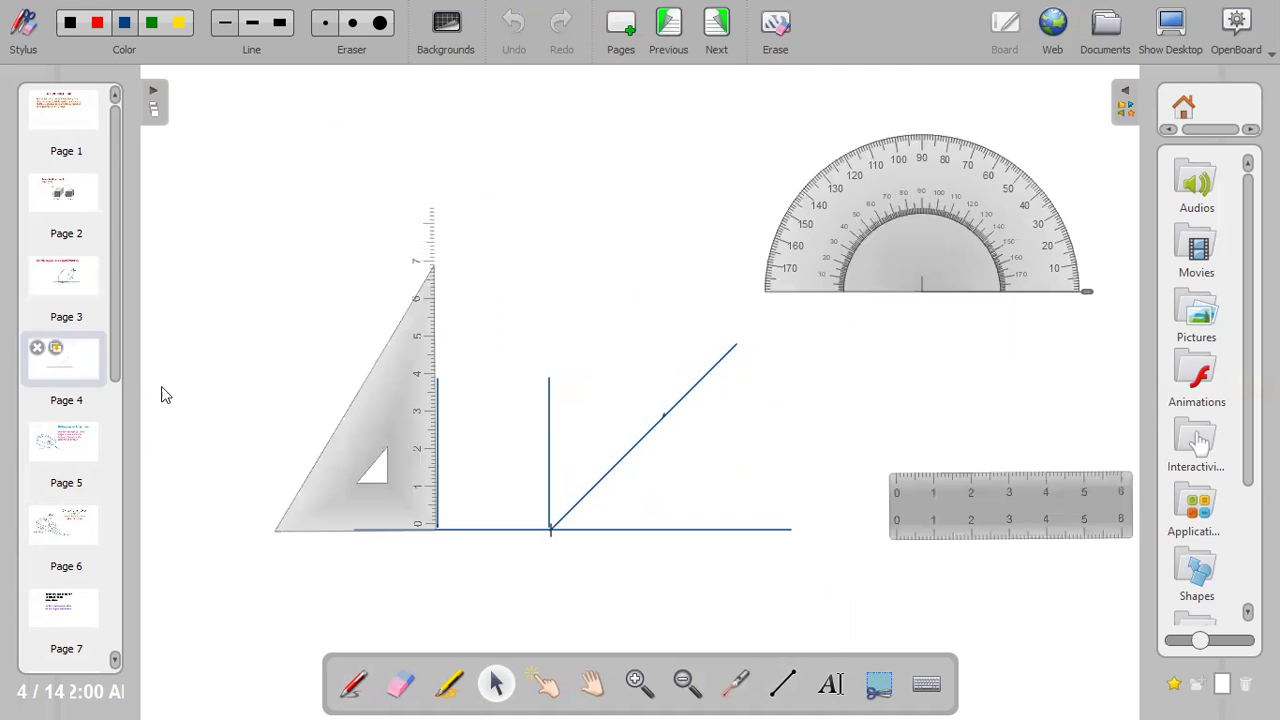
{"action": "left_click", "coordinate": [355, 683]}
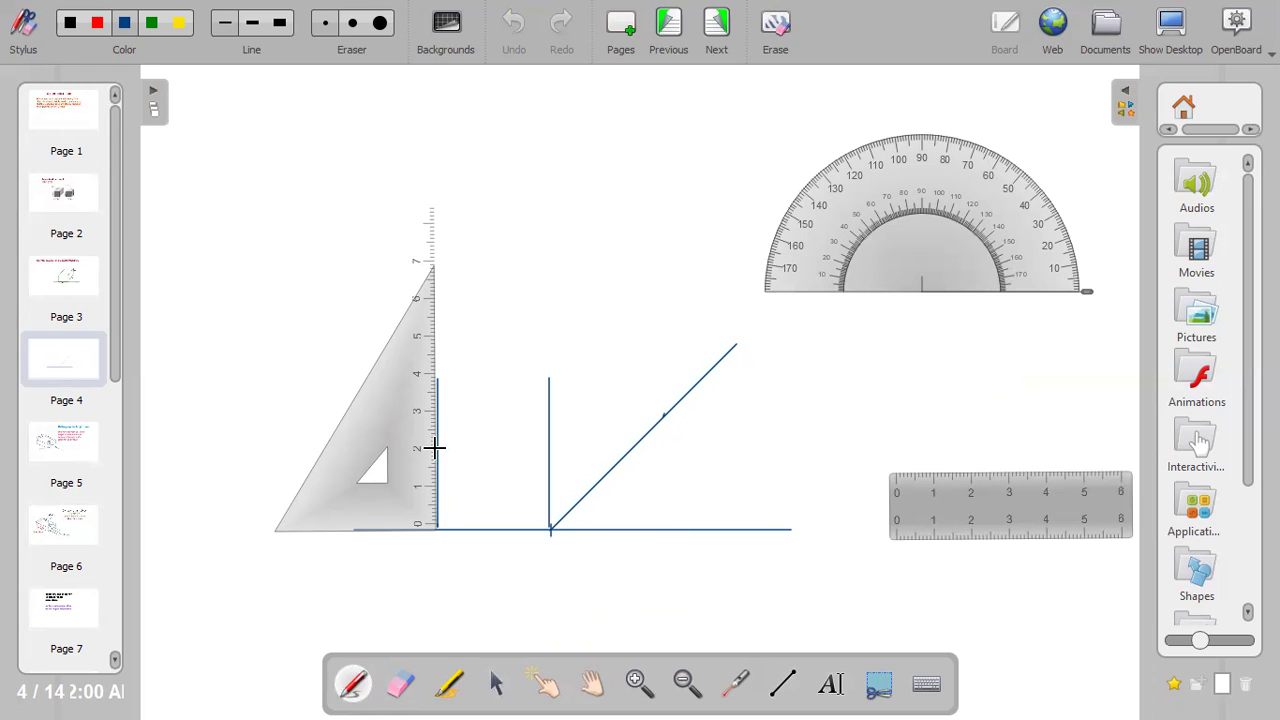
{"action": "left_click_drag", "start_coordinate": [444, 449], "coordinate": [437, 449]}
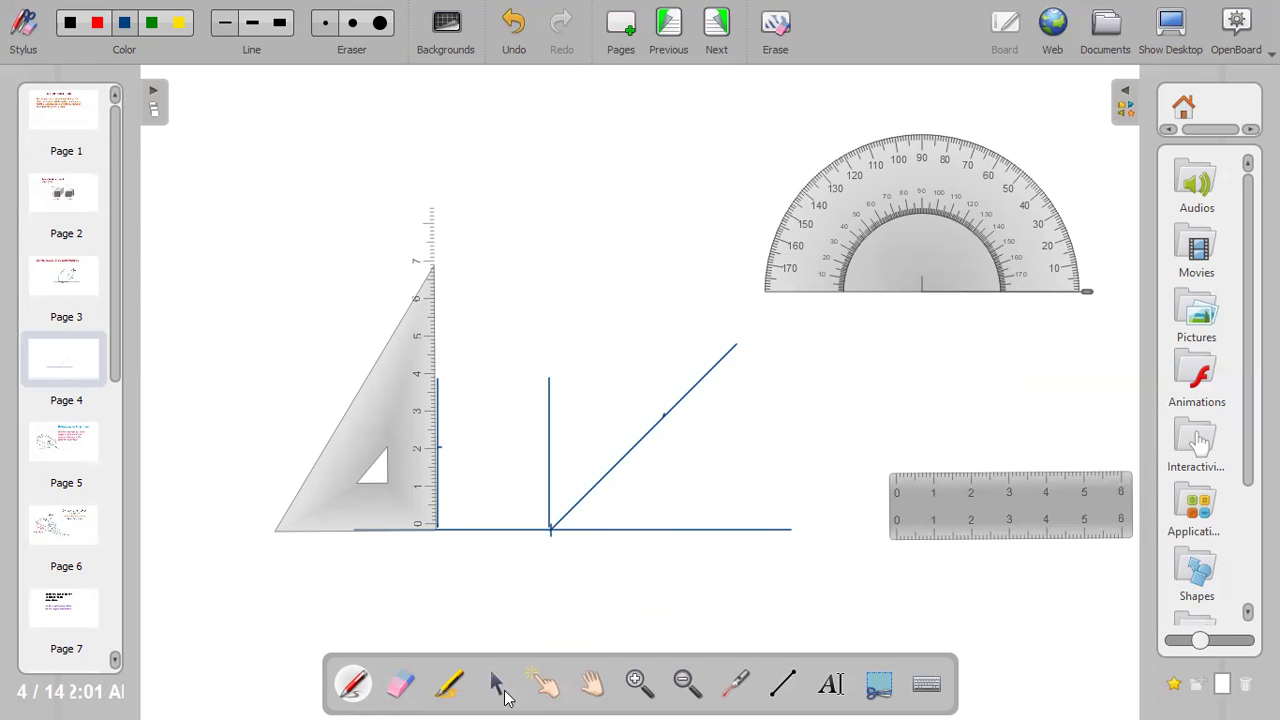
Shift the set square to the right vertical line, mark the 2-unit height there, and move the set square aside
{"action": "left_click", "coordinate": [498, 690]}
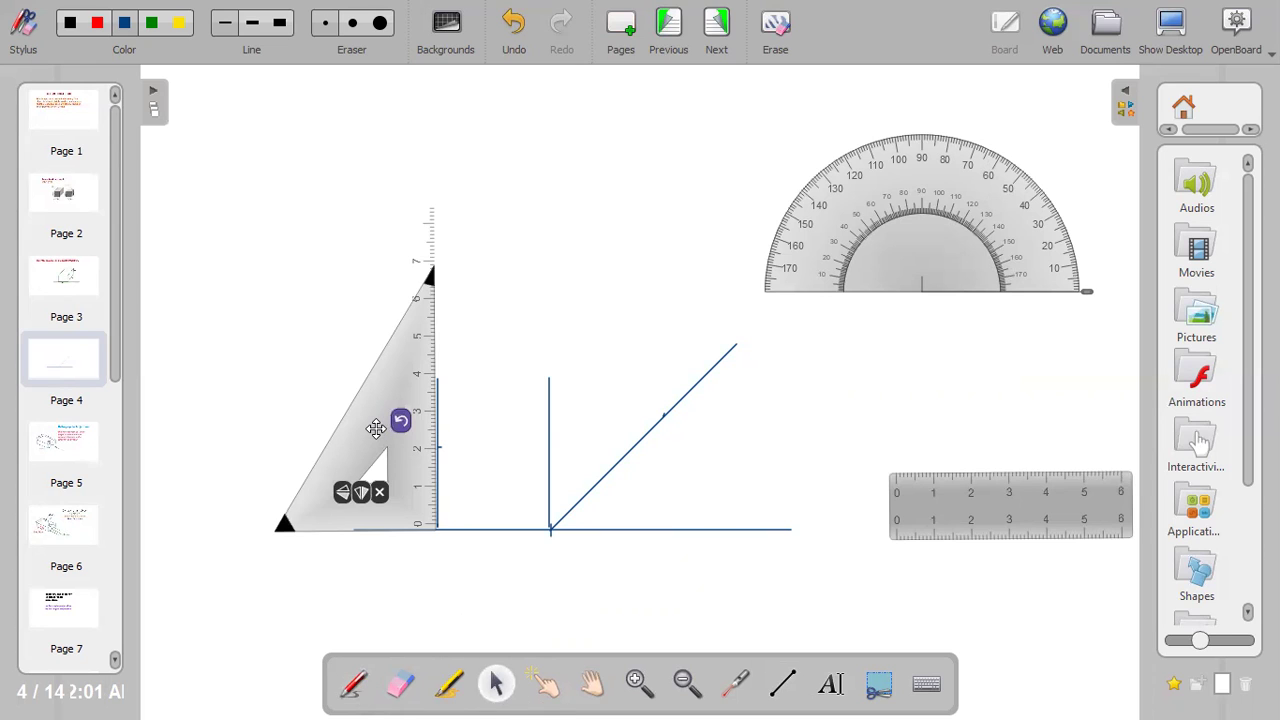
{"action": "left_click_drag", "start_coordinate": [371, 432], "coordinate": [486, 430]}
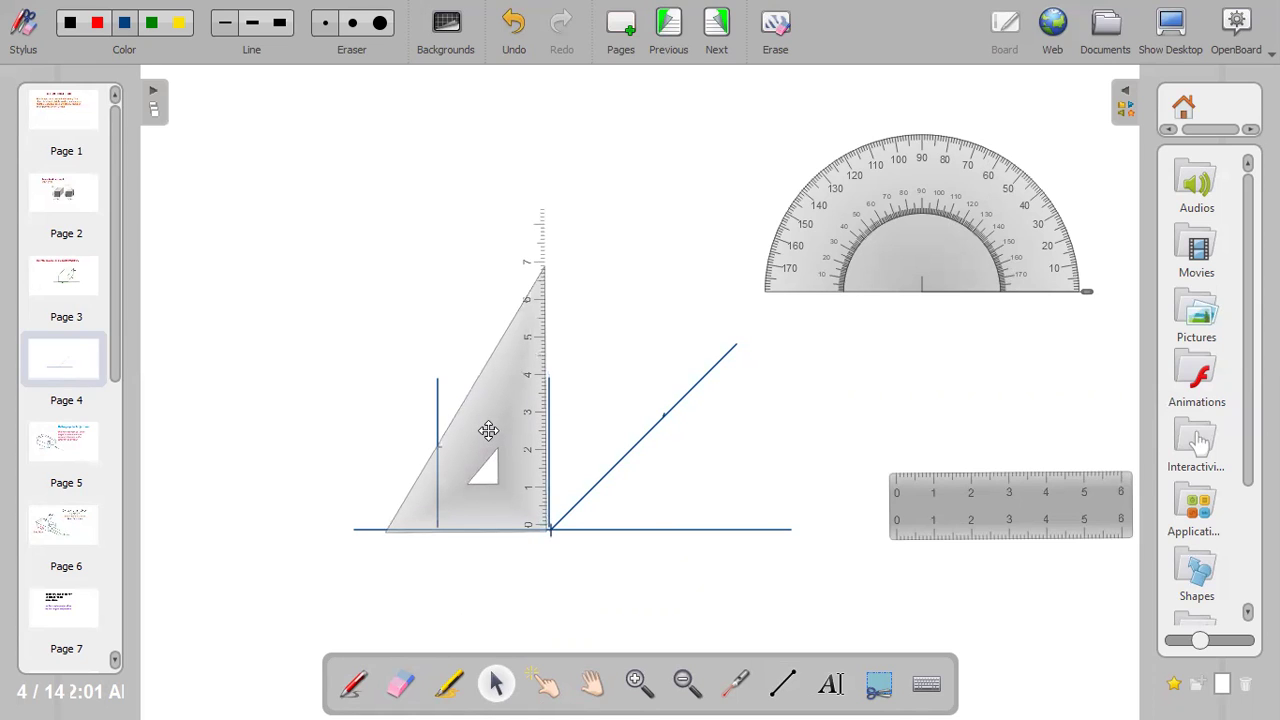
{"action": "left_click", "coordinate": [353, 686]}
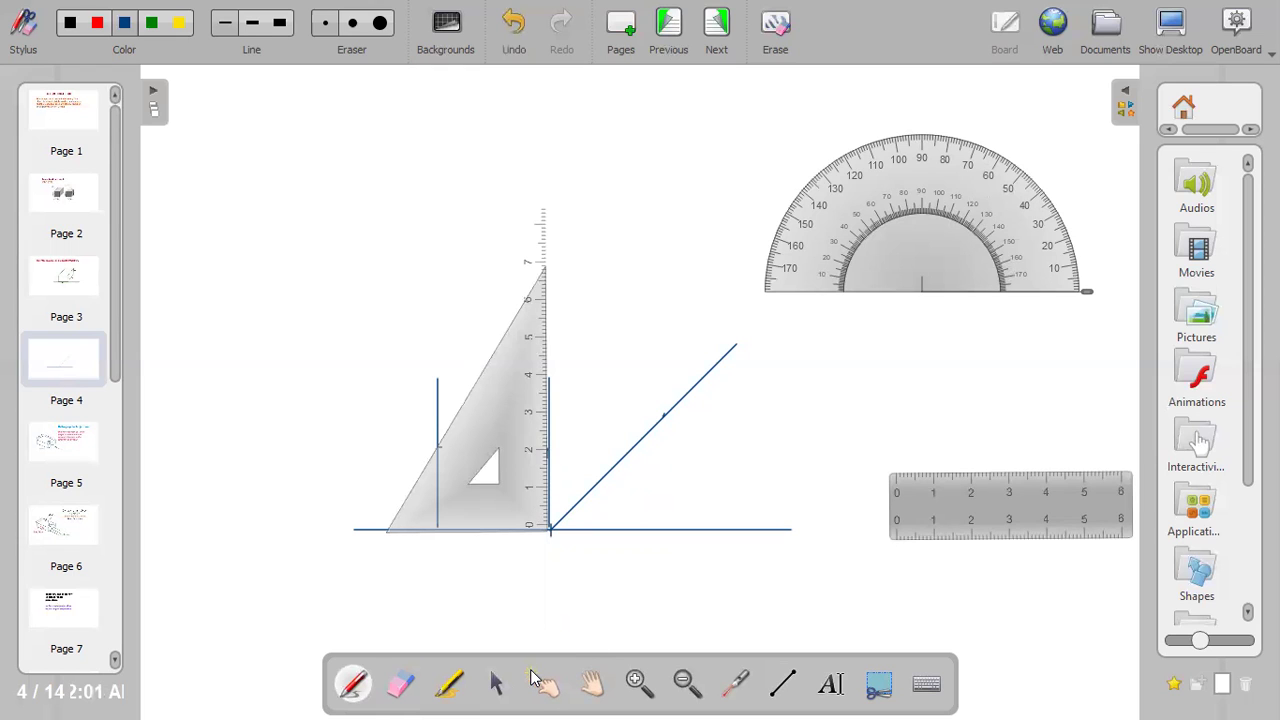
{"action": "left_click", "coordinate": [496, 683]}
{"action": "left_click", "coordinate": [523, 515]}
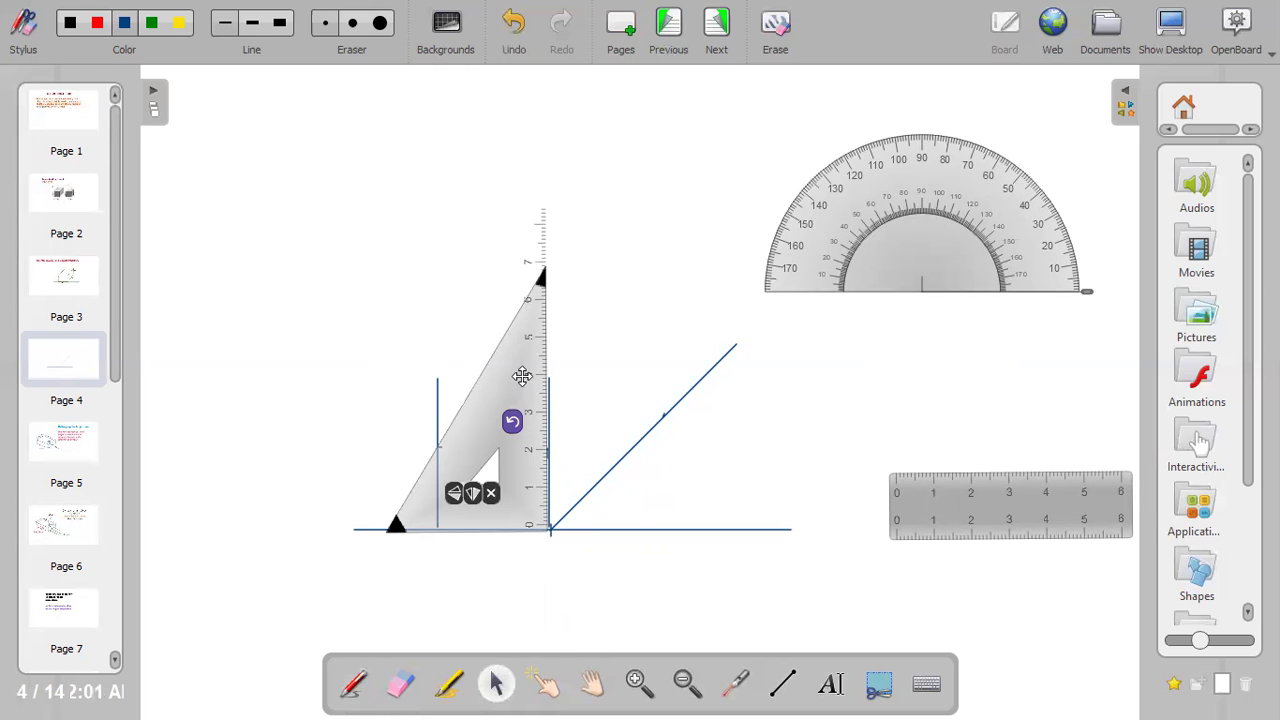
{"action": "left_click_drag", "start_coordinate": [520, 363], "coordinate": [972, 222]}
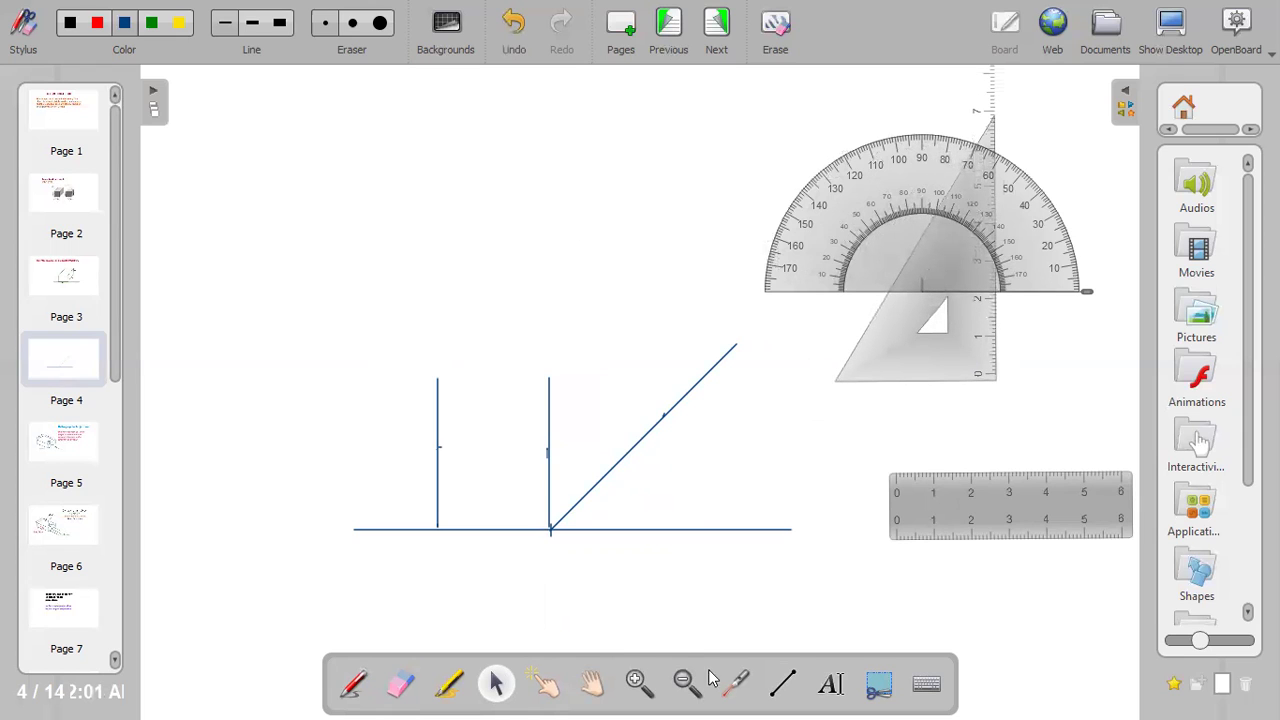
Draw the front face's upper edge between the 2-unit marks on the two vertical lines
{"action": "left_click", "coordinate": [783, 684]}
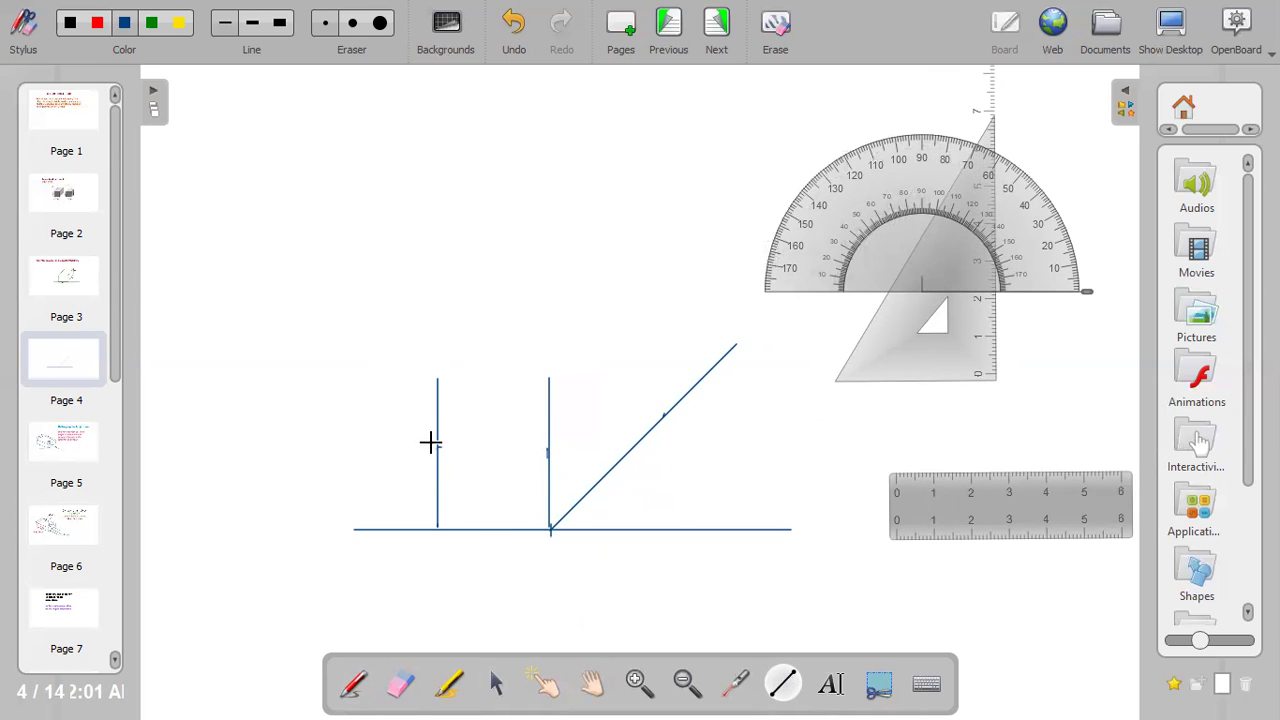
{"action": "left_click_drag", "start_coordinate": [438, 448], "coordinate": [548, 451]}
{"action": "left_click", "coordinate": [496, 688]}
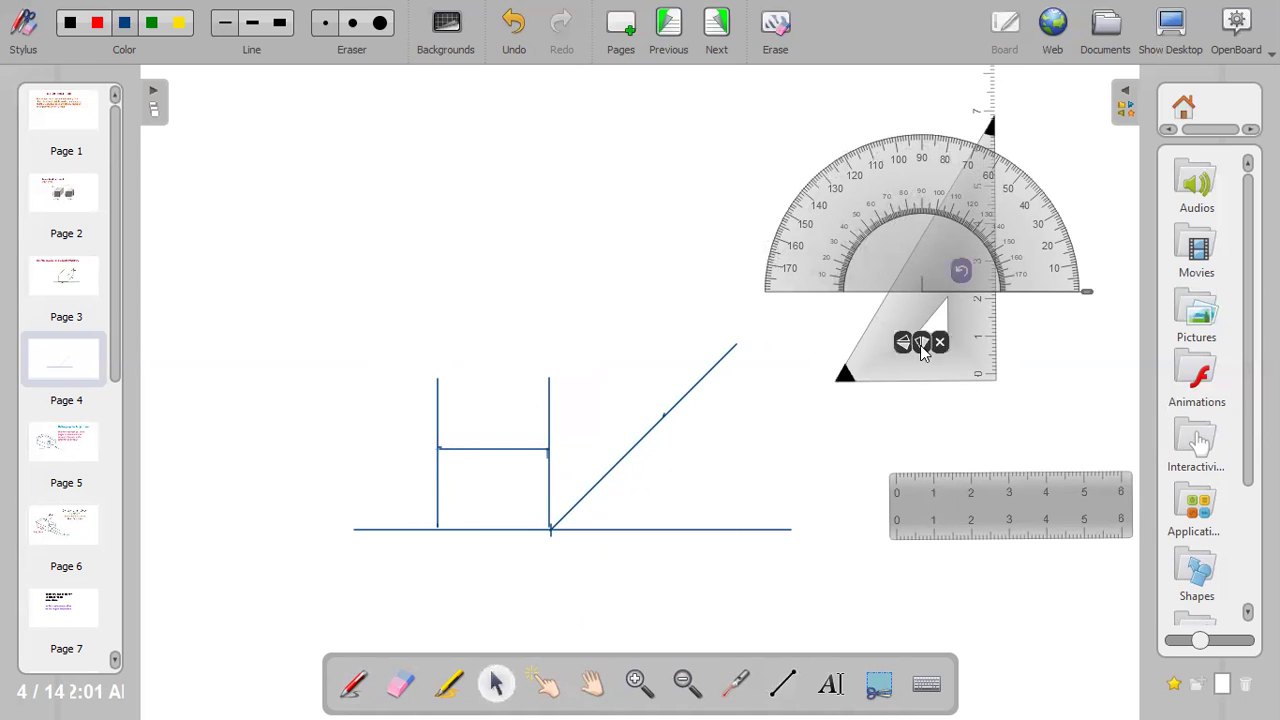
Check the block's right-side height and its depth of 50 on page 3, and return to page 4
{"action": "left_click", "coordinate": [82, 281]}
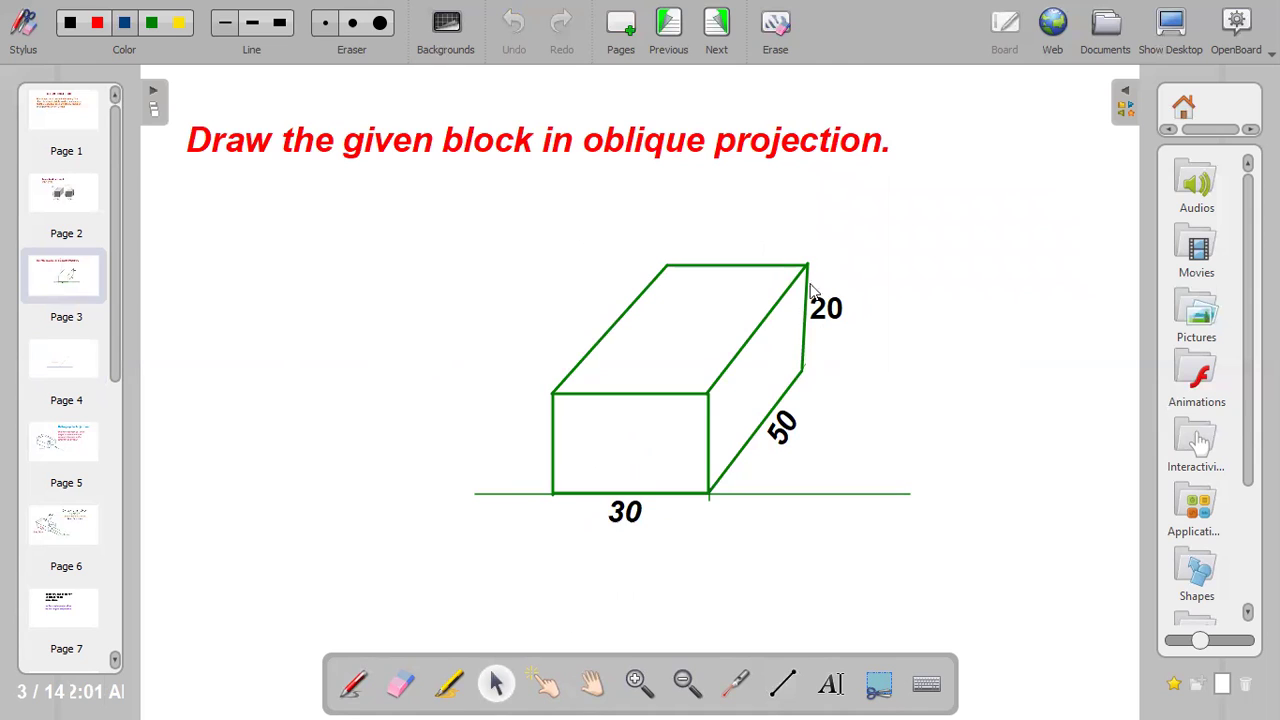
{"action": "left_click", "coordinate": [70, 378]}
{"action": "mouse_move", "coordinate": [904, 301]}
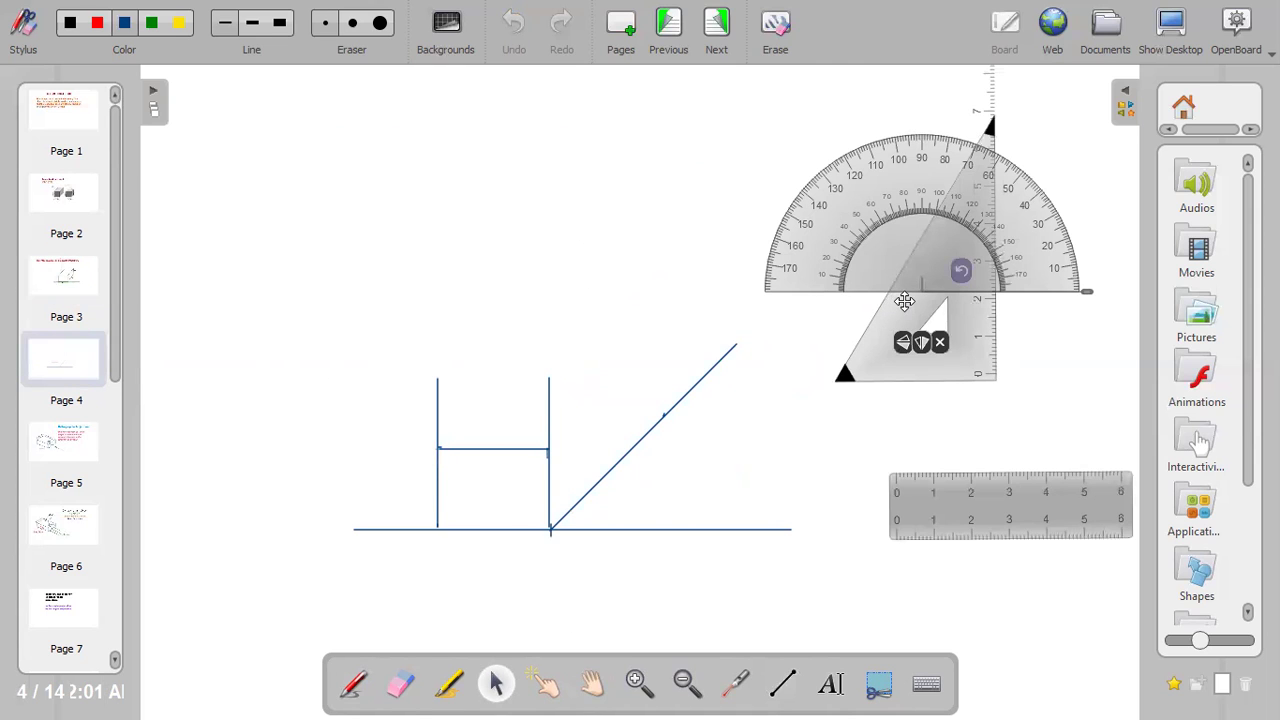
{"action": "left_click_drag", "start_coordinate": [904, 301], "coordinate": [637, 426]}
{"action": "left_click_drag", "start_coordinate": [1094, 274], "coordinate": [1274, 215]}
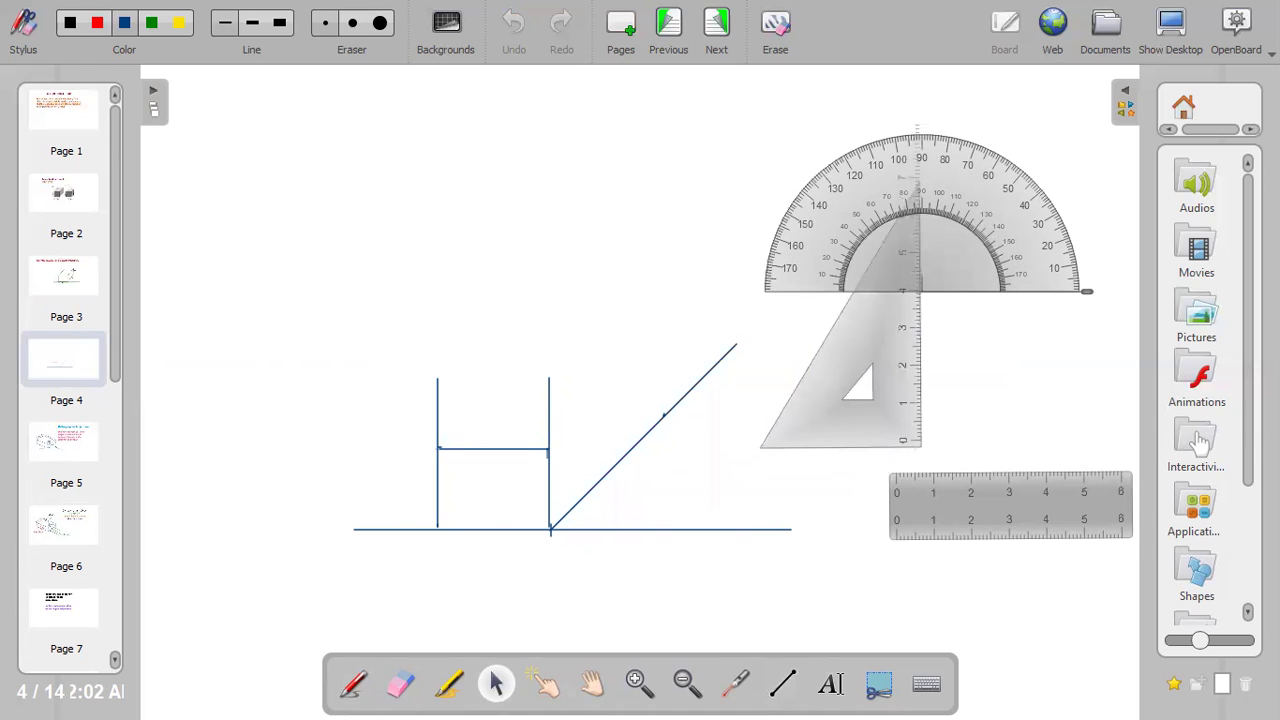
{"action": "left_click", "coordinate": [72, 296]}
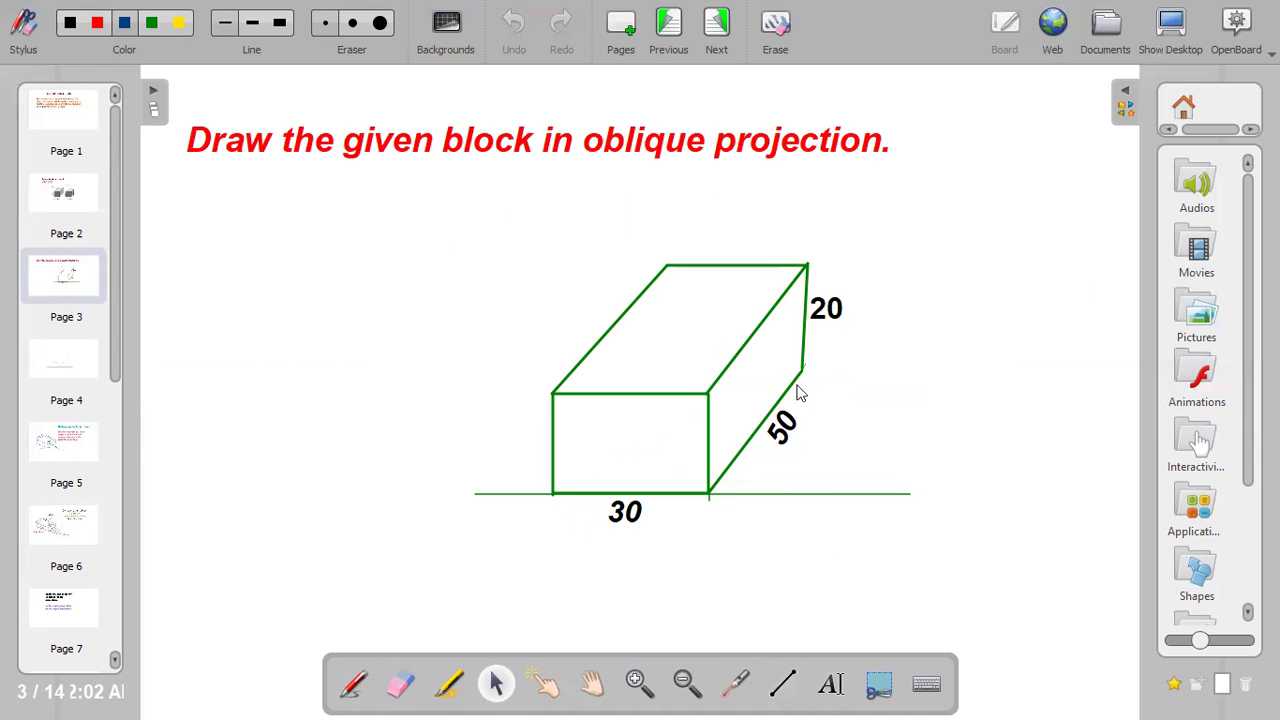
{"action": "left_click", "coordinate": [86, 366]}
Lay the ruler along the slanted line with zero at its lower end, and shorten it to just past 5 units
{"action": "mouse_move", "coordinate": [1010, 515]}
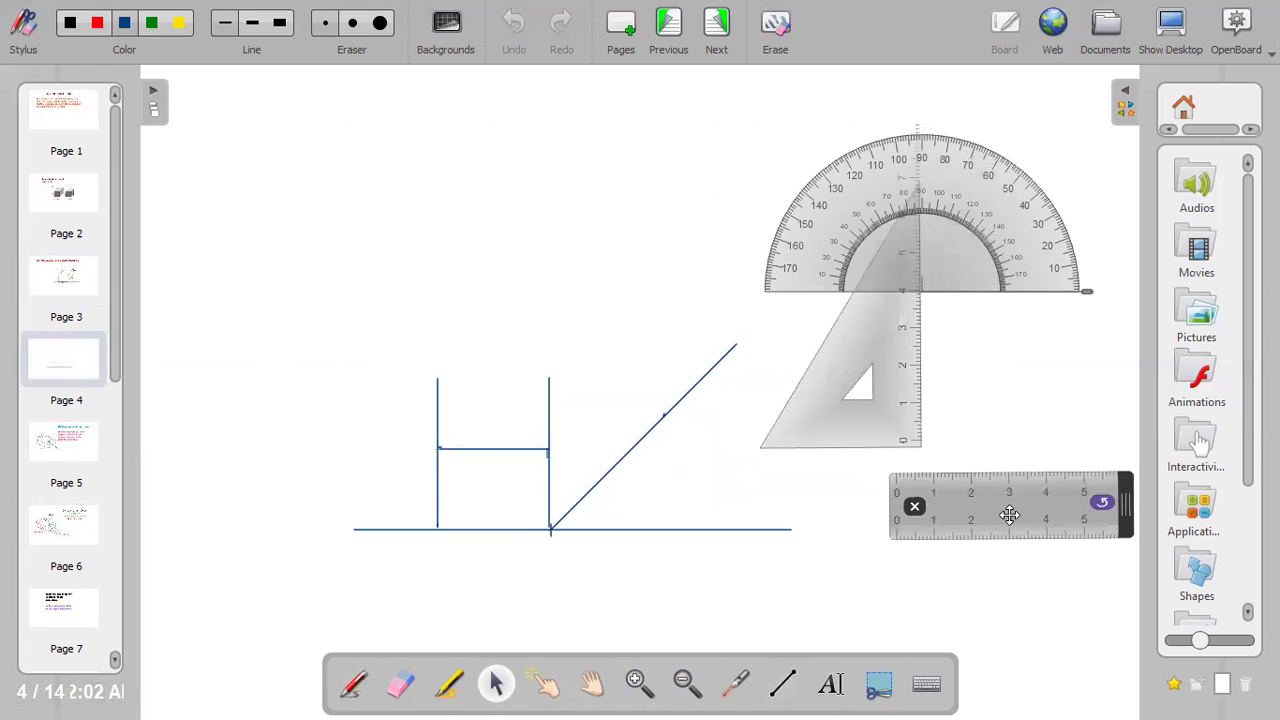
{"action": "mouse_move", "coordinate": [1010, 515]}
{"action": "left_mouse_down"}
{"action": "mouse_move", "coordinate": [757, 514]}
{"action": "mouse_move", "coordinate": [691, 480]}
{"action": "mouse_move", "coordinate": [686, 491]}
{"action": "left_mouse_up"}
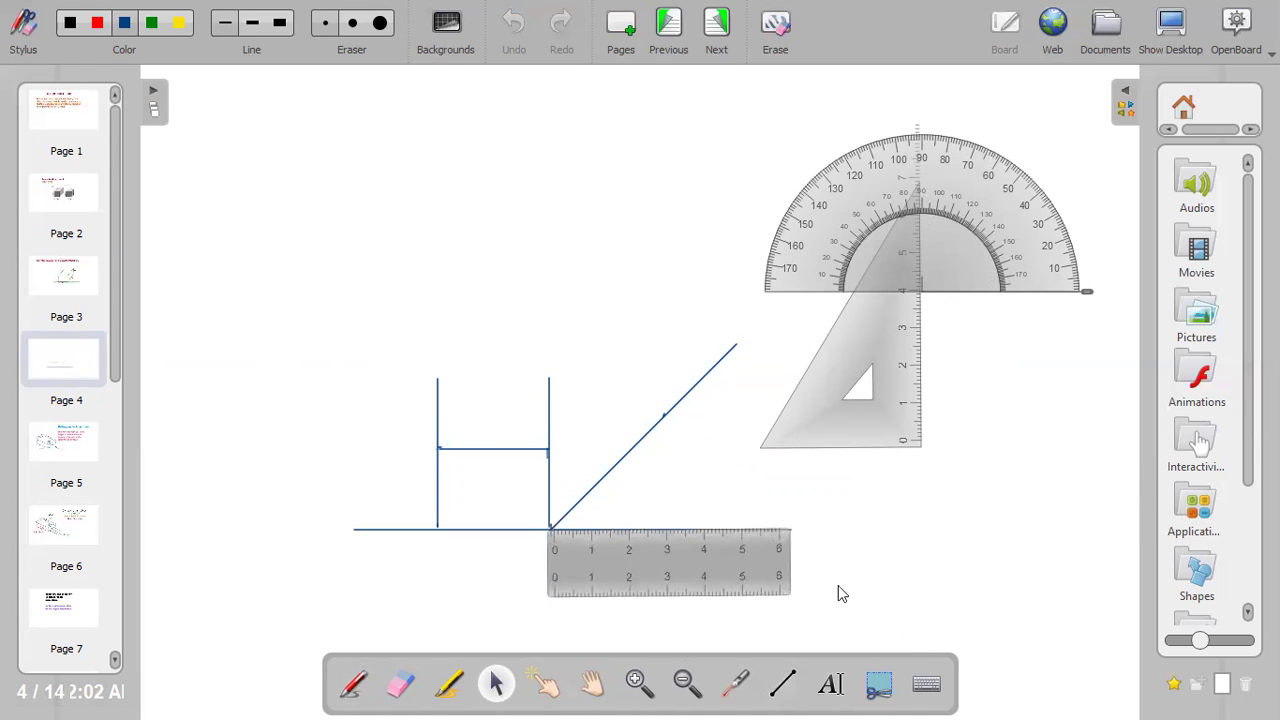
{"action": "mouse_move", "coordinate": [783, 560]}
{"action": "left_click_drag", "start_coordinate": [760, 559], "coordinate": [719, 403]}
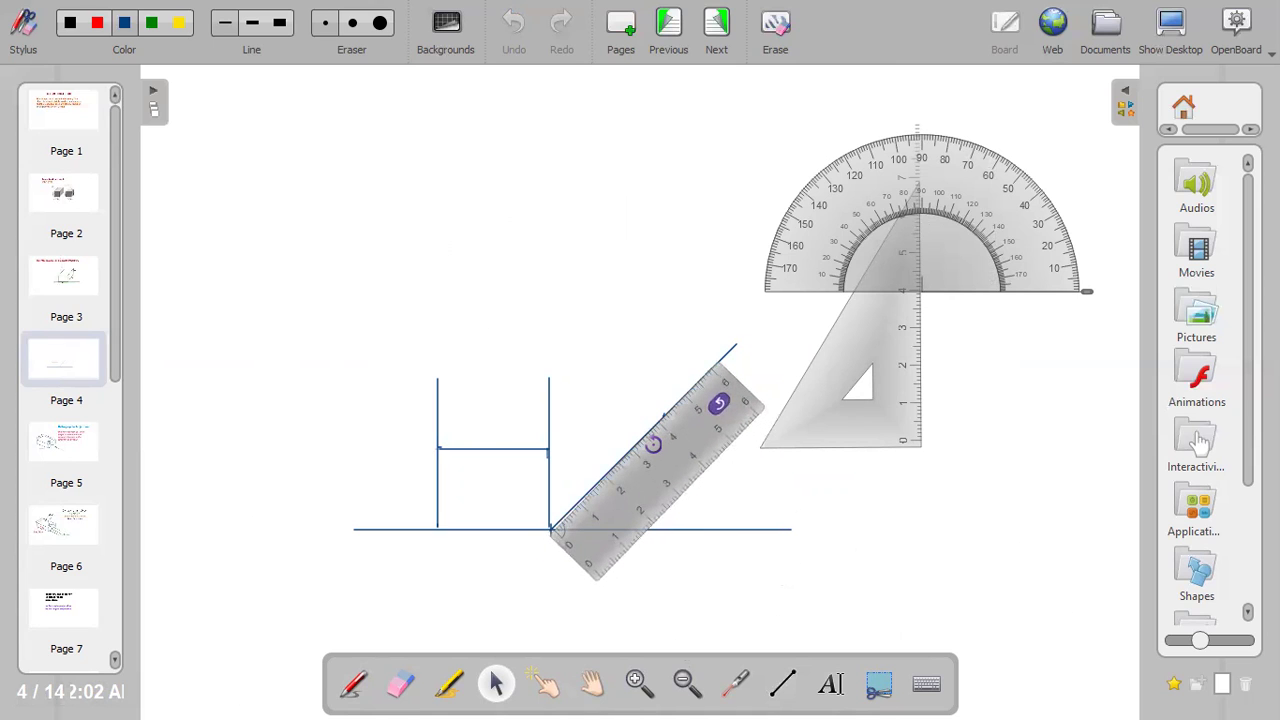
{"action": "mouse_move", "coordinate": [661, 449]}
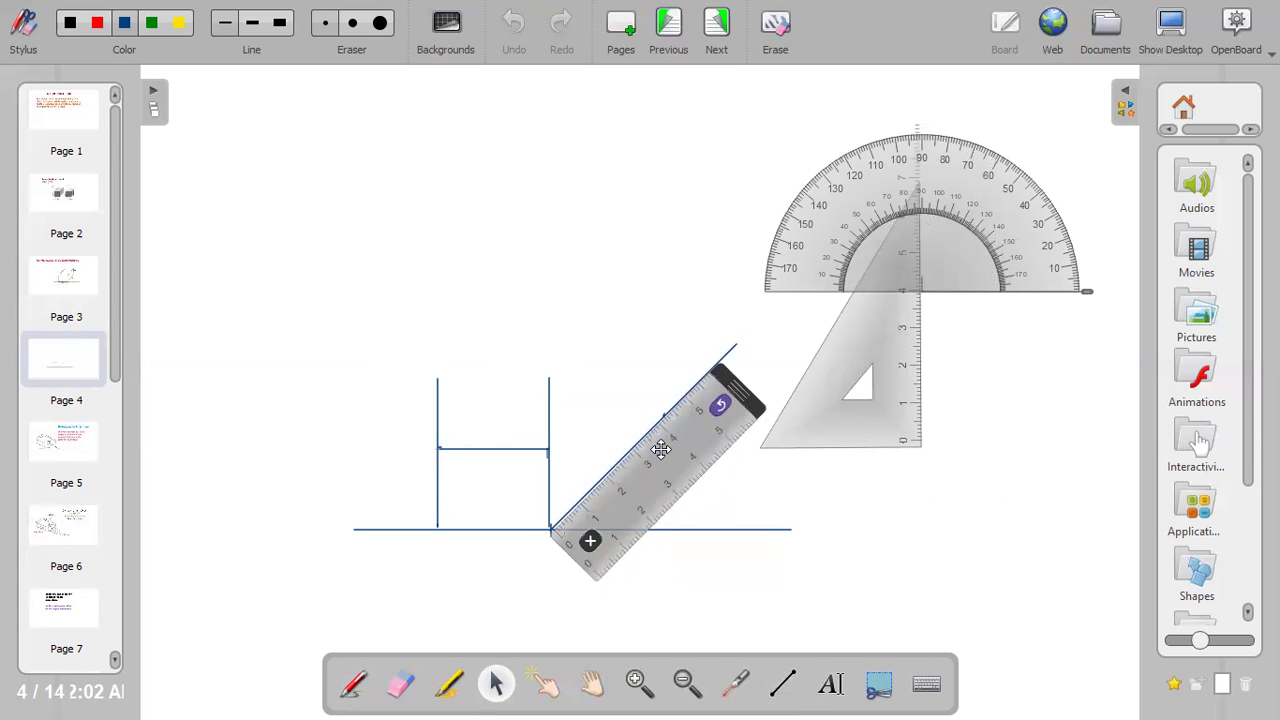
{"action": "left_click_drag", "start_coordinate": [752, 400], "coordinate": [734, 428]}
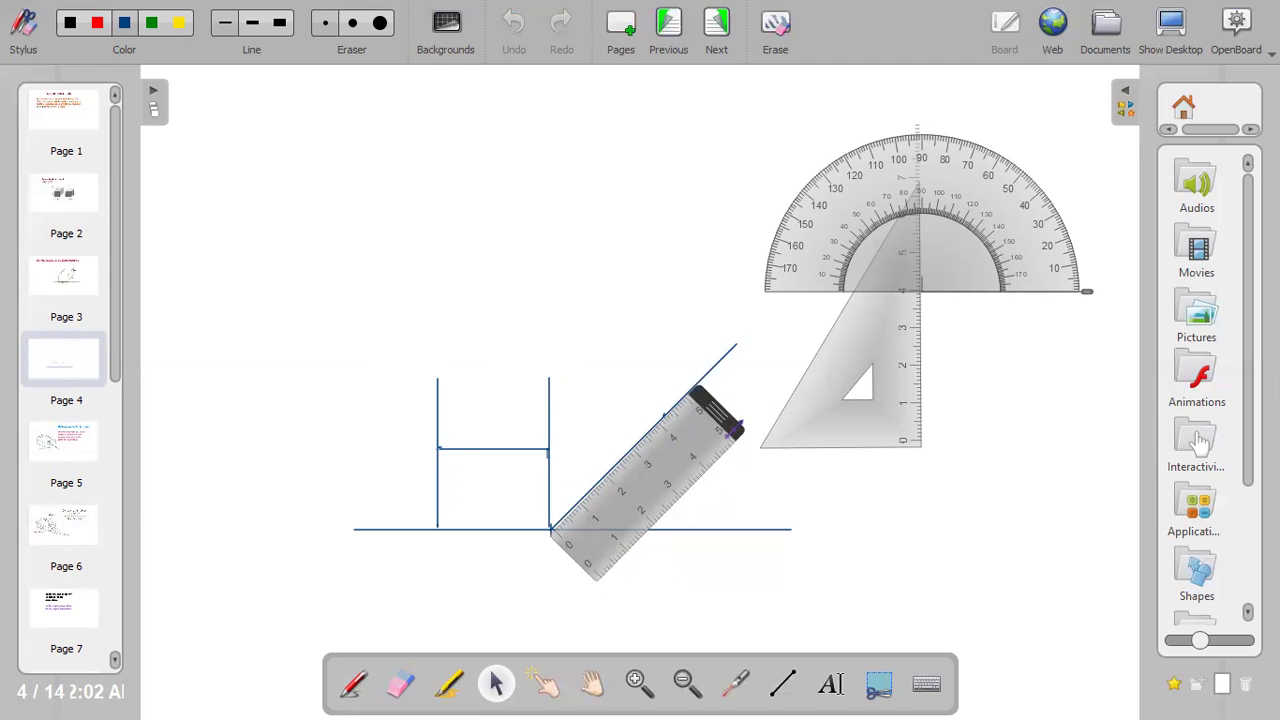
Mark 5 units along the slanted line and move the ruler clear of the drawing
{"action": "left_click", "coordinate": [356, 684]}
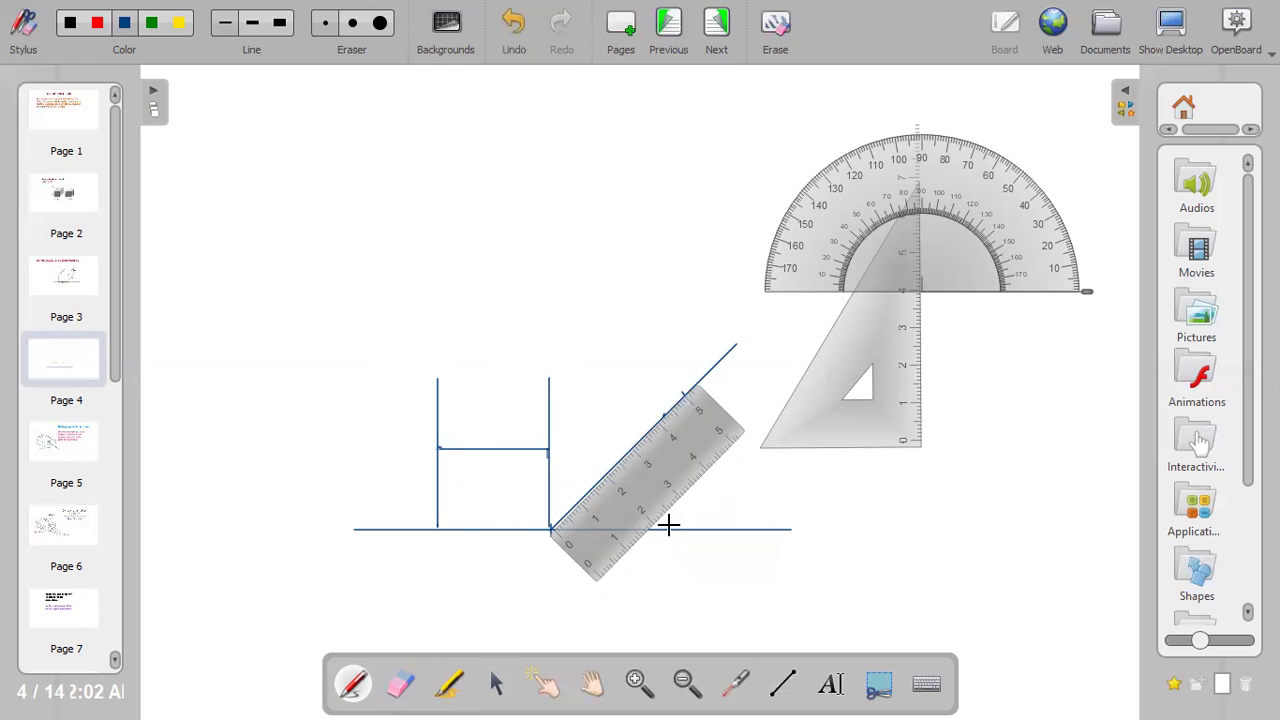
{"action": "left_click", "coordinate": [496, 683]}
{"action": "mouse_move", "coordinate": [648, 507]}
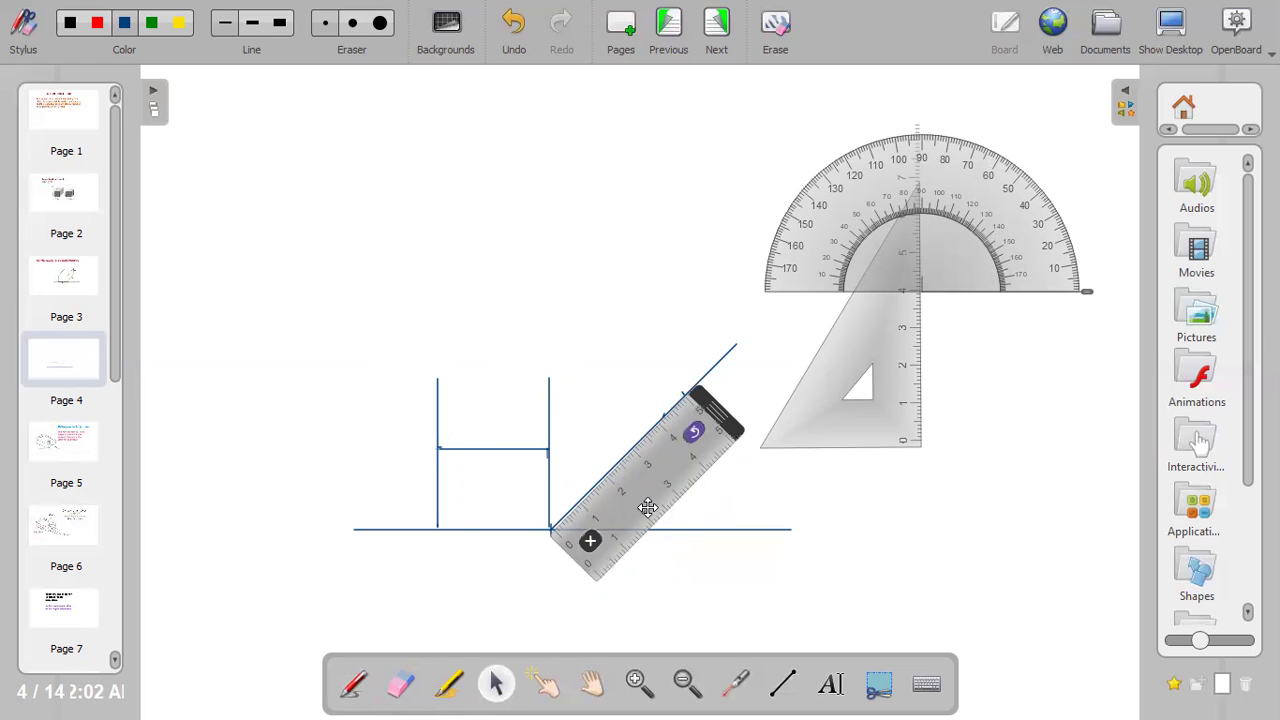
{"action": "mouse_move", "coordinate": [648, 507]}
{"action": "left_mouse_down"}
{"action": "mouse_move", "coordinate": [471, 351]}
{"action": "mouse_move", "coordinate": [166, 226]}
{"action": "left_mouse_up"}
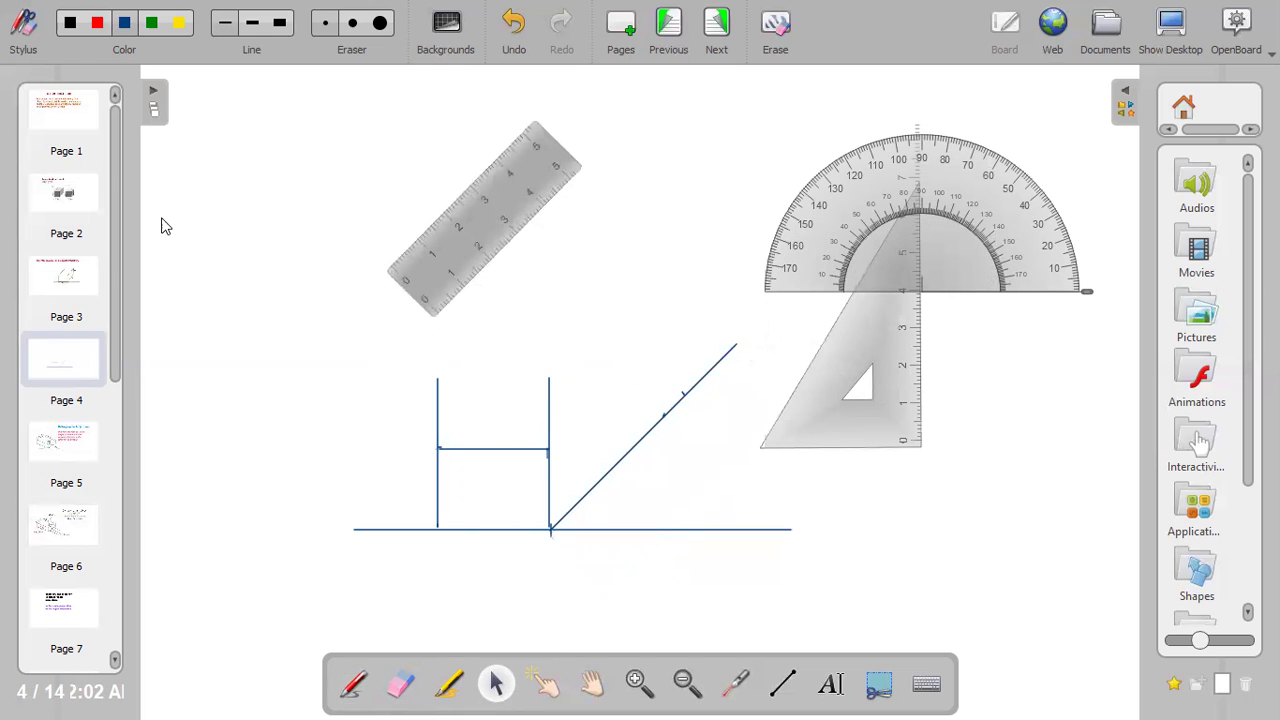
Align the set square with the 5-unit depth mark and draw a vertical line about 3 units high upward from it
{"action": "mouse_move", "coordinate": [890, 345]}
{"action": "left_mouse_down"}
{"action": "mouse_move", "coordinate": [469, 448]}
{"action": "mouse_move", "coordinate": [996, 318]}
{"action": "mouse_move", "coordinate": [1008, 304]}
{"action": "left_mouse_up"}
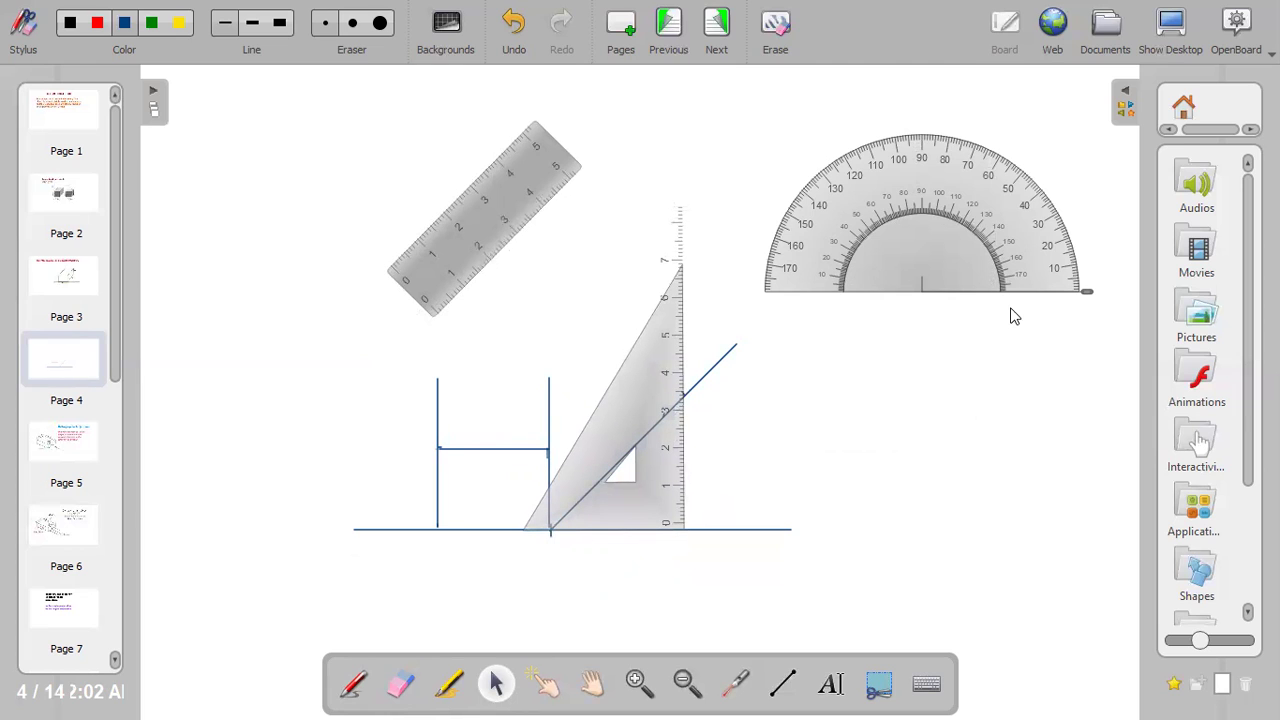
{"action": "mouse_move", "coordinate": [634, 408]}
{"action": "left_click_drag", "start_coordinate": [634, 408], "coordinate": [1083, 380]}
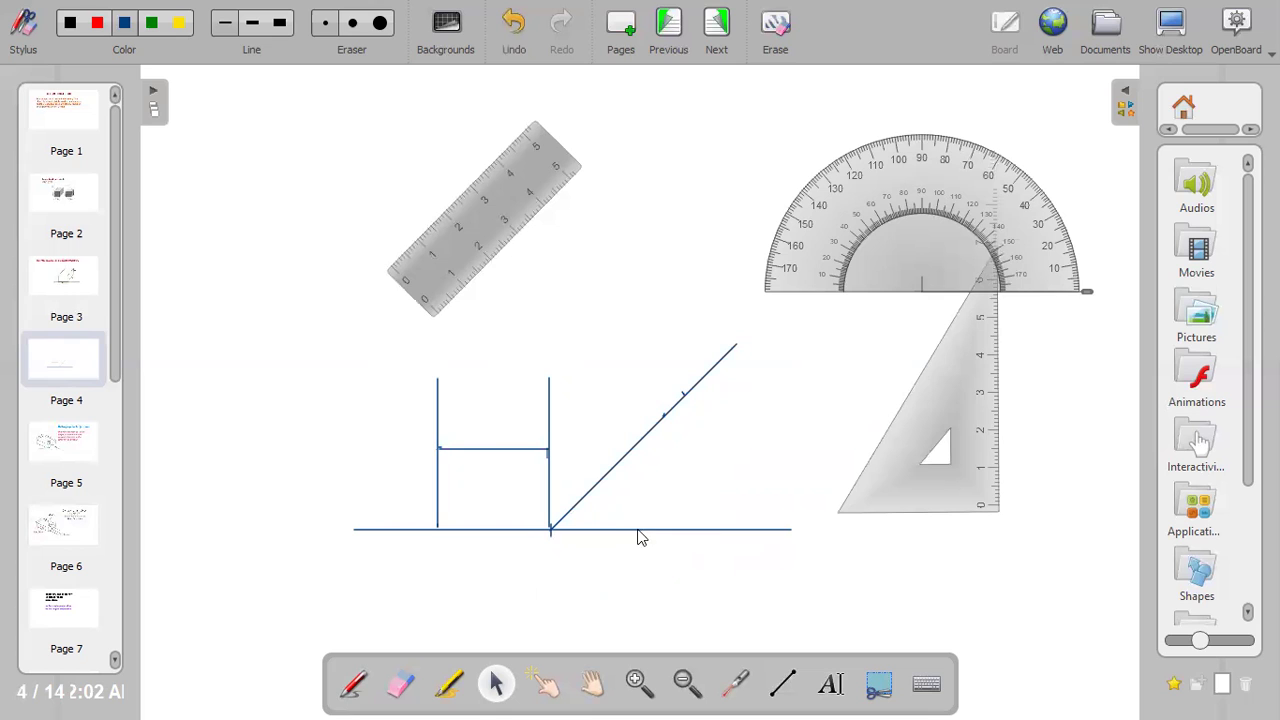
{"action": "mouse_move", "coordinate": [950, 405]}
{"action": "mouse_move", "coordinate": [957, 355]}
{"action": "left_mouse_down"}
{"action": "mouse_move", "coordinate": [891, 351]}
{"action": "mouse_move", "coordinate": [1011, 391]}
{"action": "mouse_move", "coordinate": [1092, 376]}
{"action": "mouse_move", "coordinate": [1092, 357]}
{"action": "left_mouse_up"}
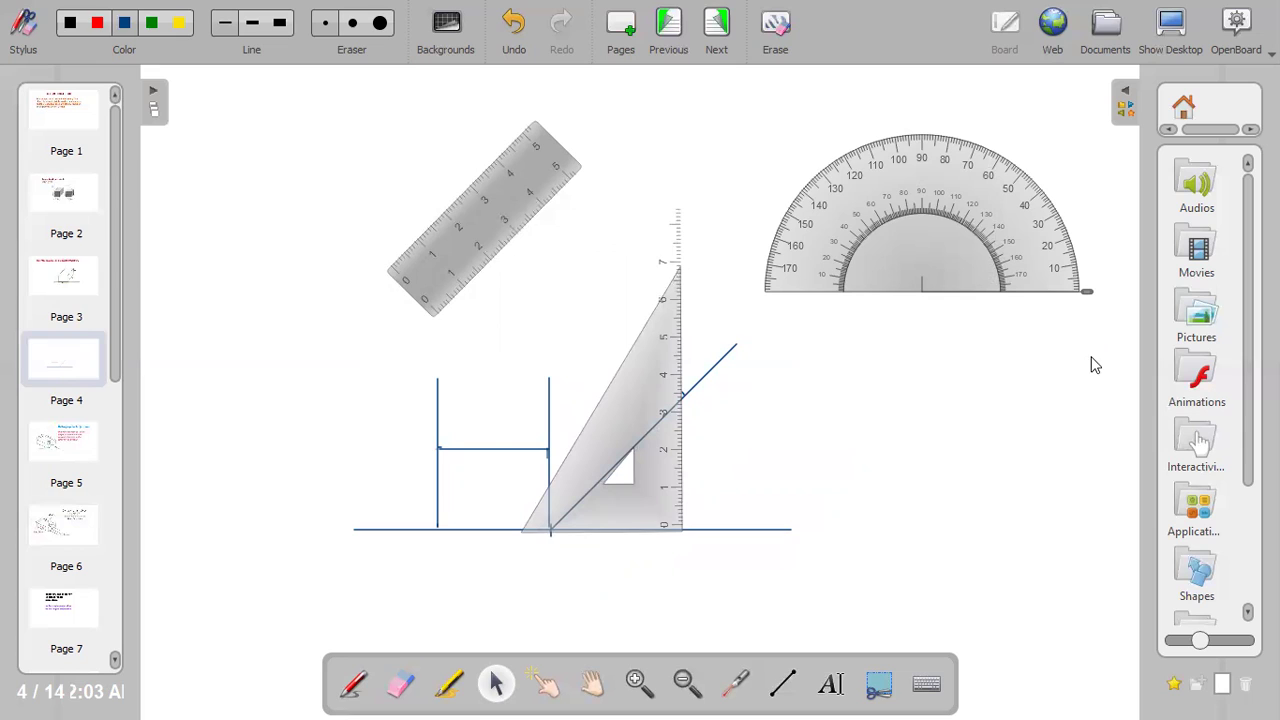
{"action": "left_click", "coordinate": [790, 686]}
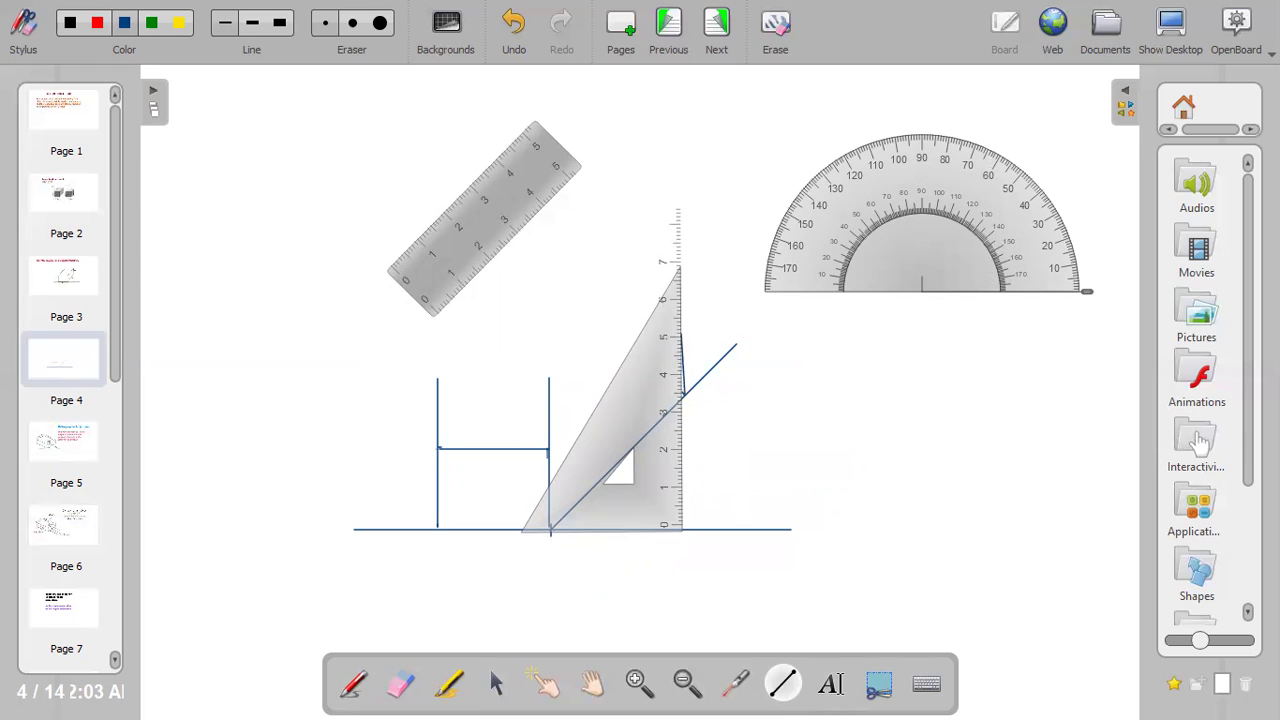
{"action": "left_click_drag", "start_coordinate": [678, 288], "coordinate": [684, 288]}
{"action": "left_click", "coordinate": [497, 684]}
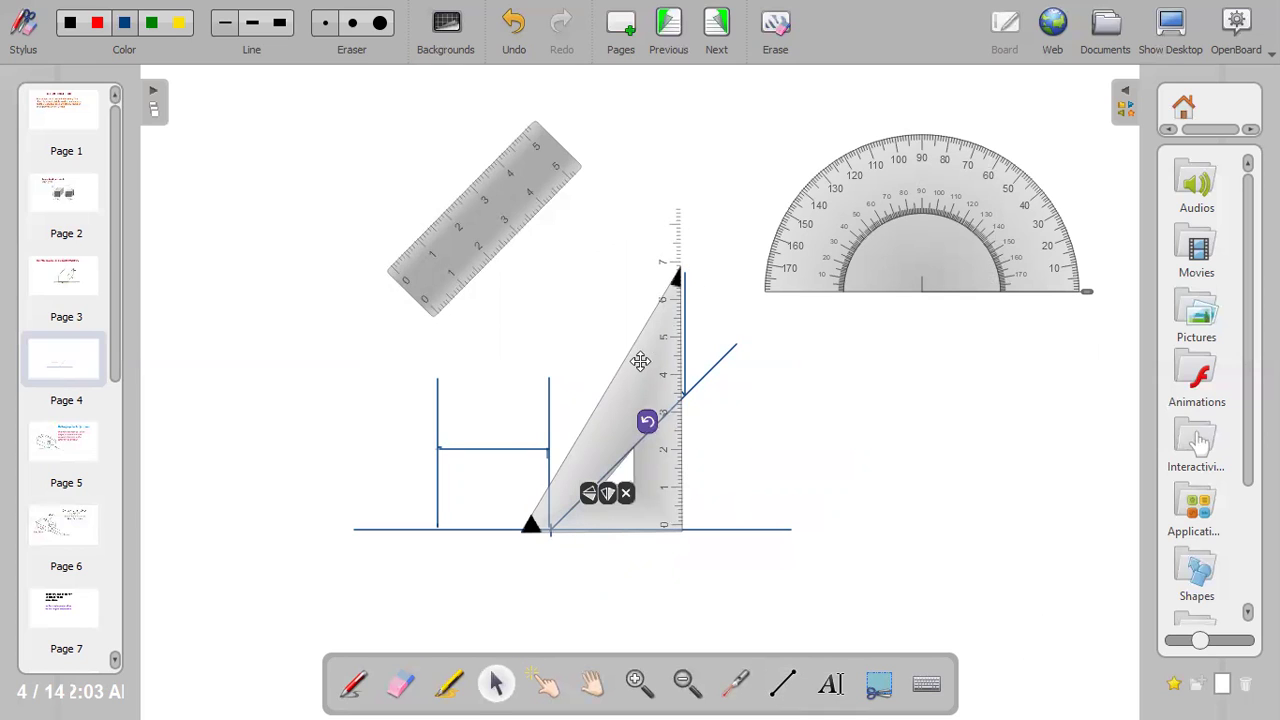
Set the set square's zero at the rear vertical line's lower end, mark 2 units up, and move the set square aside
{"action": "left_click_drag", "start_coordinate": [651, 357], "coordinate": [790, 221]}
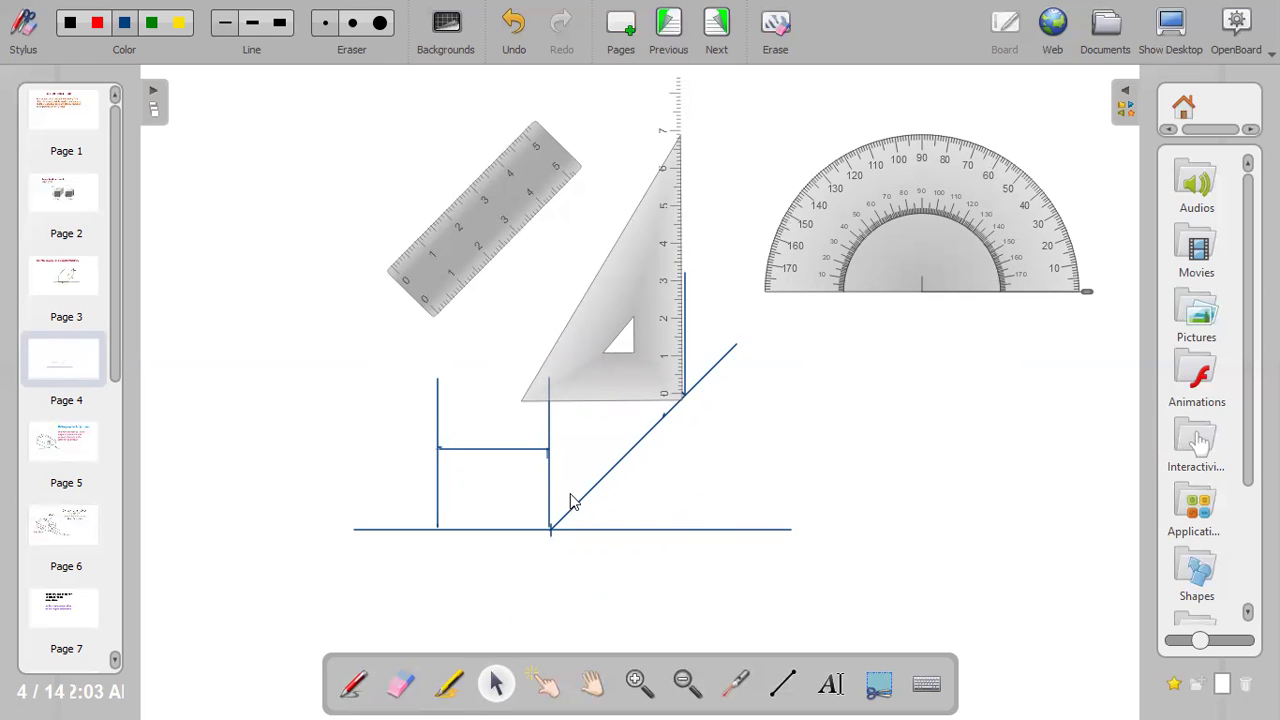
{"action": "left_click", "coordinate": [358, 682]}
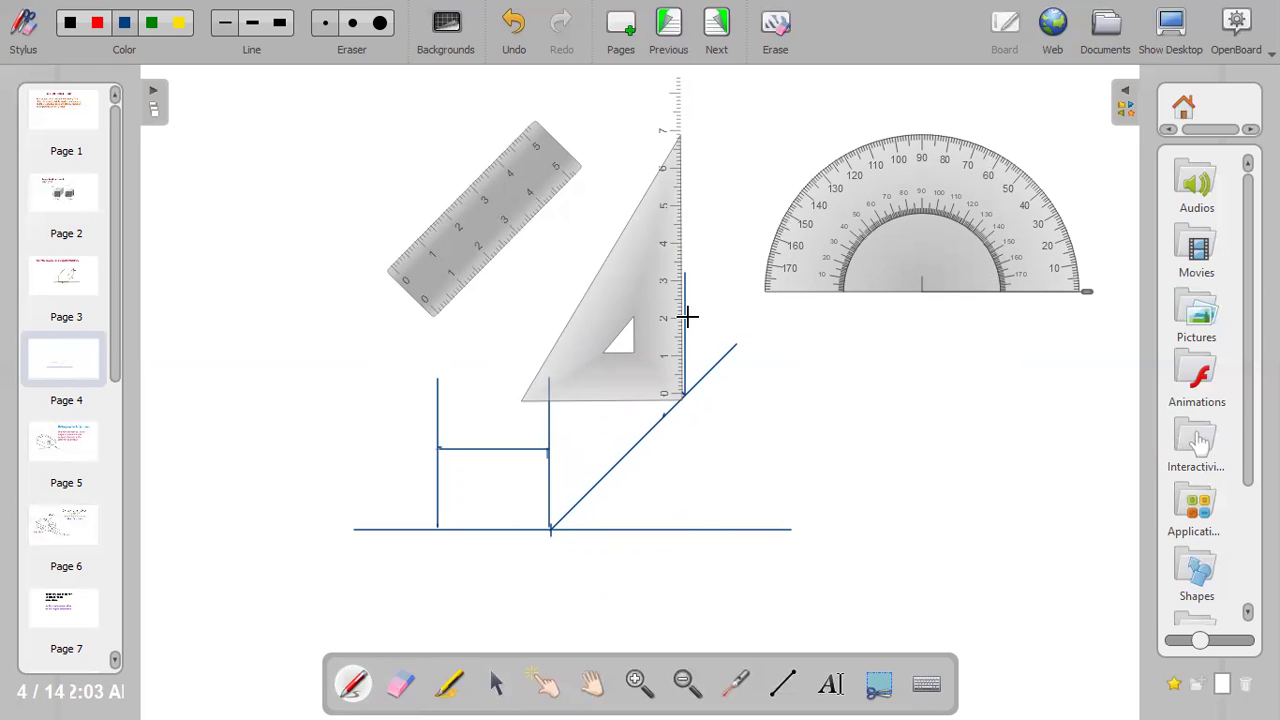
{"action": "left_click", "coordinate": [497, 684]}
{"action": "left_click", "coordinate": [620, 300]}
{"action": "left_click_drag", "start_coordinate": [620, 300], "coordinate": [835, 370]}
Move the ruler aside and connect the front face's upper-right corner to the 2-unit mark on the rear vertical line
{"action": "mouse_move", "coordinate": [542, 186]}
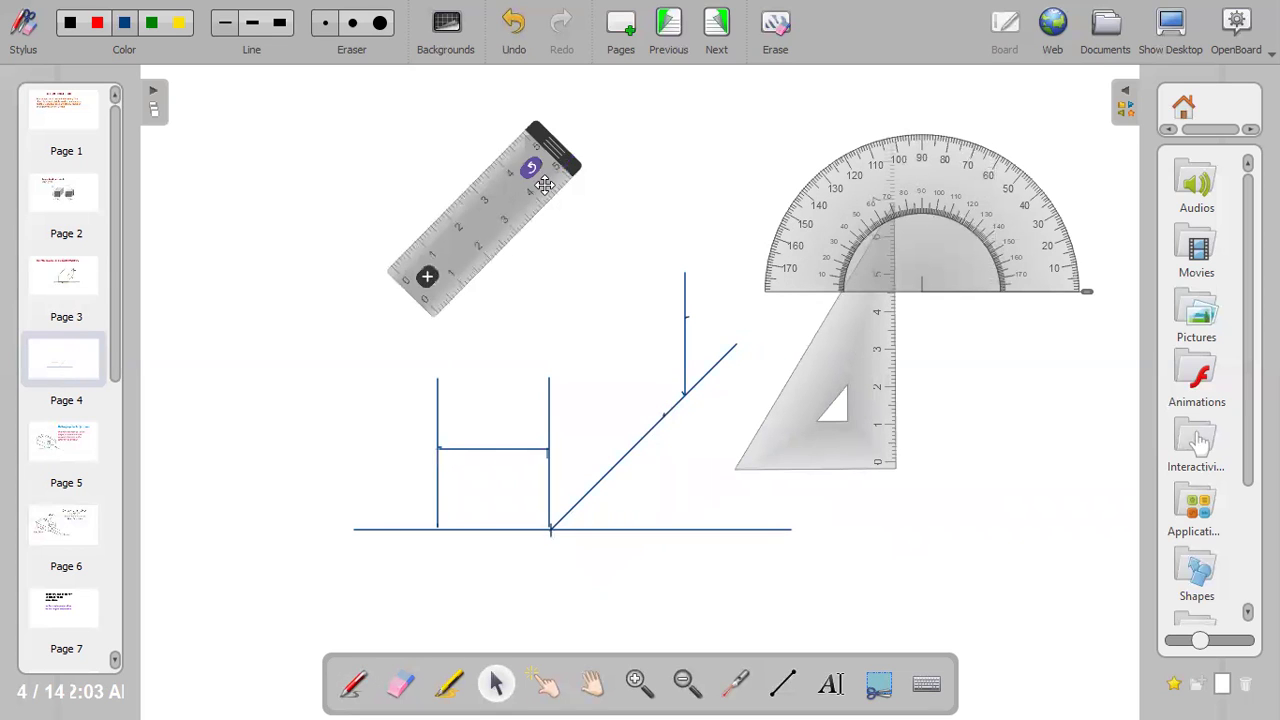
{"action": "left_click_drag", "start_coordinate": [494, 198], "coordinate": [600, 177]}
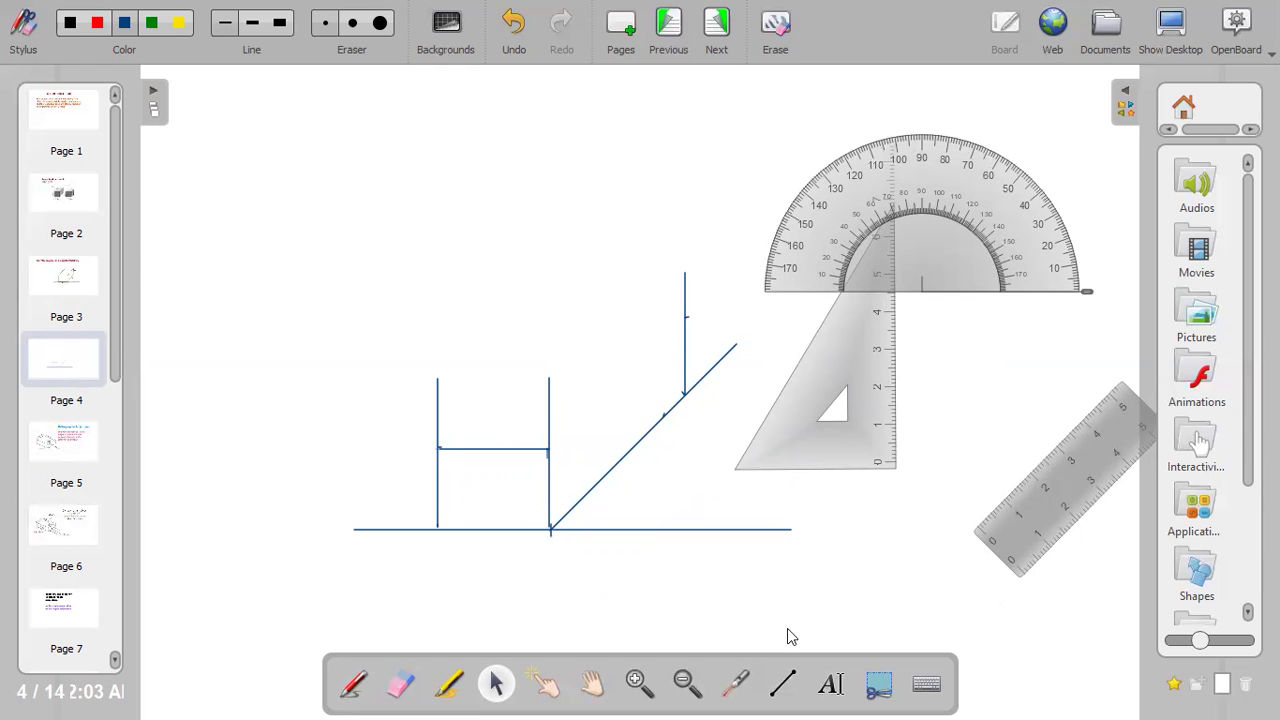
{"action": "left_click", "coordinate": [786, 681]}
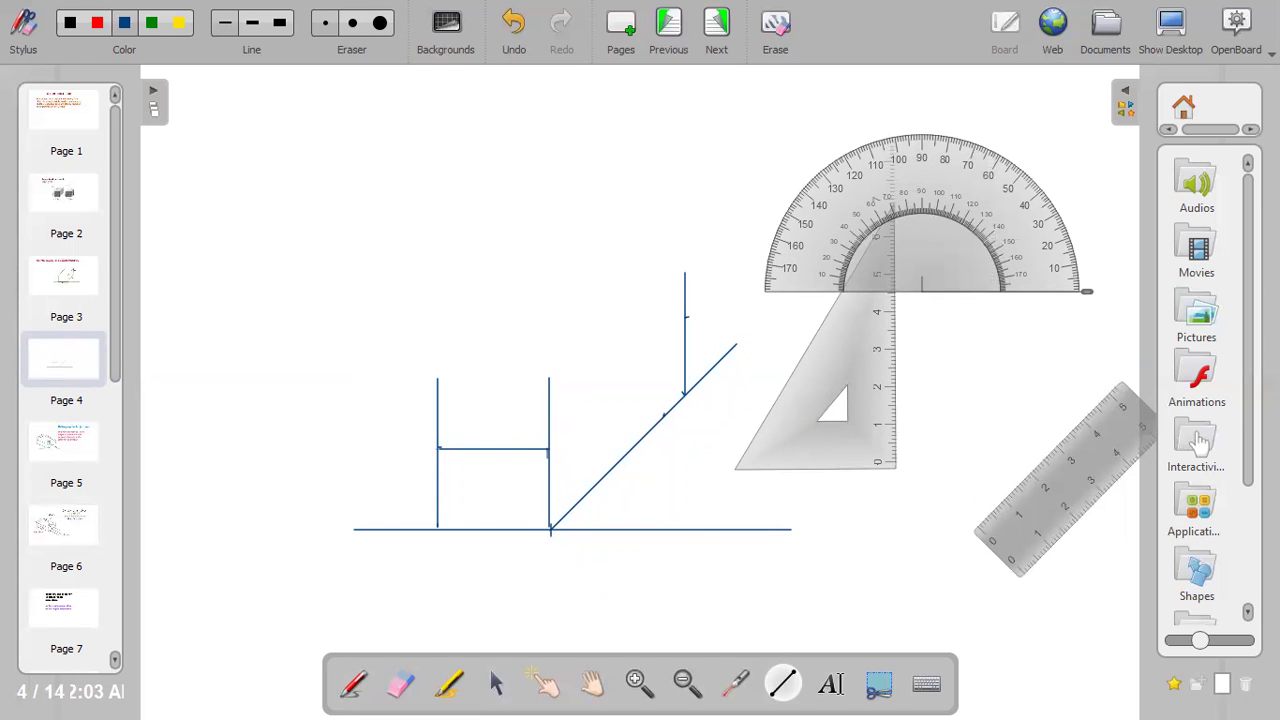
{"action": "left_click_drag", "start_coordinate": [548, 448], "coordinate": [686, 315]}
Tick the block's already drawn vertical and slanted edges in red on page 3, and return to page 4
{"action": "left_click", "coordinate": [57, 287]}
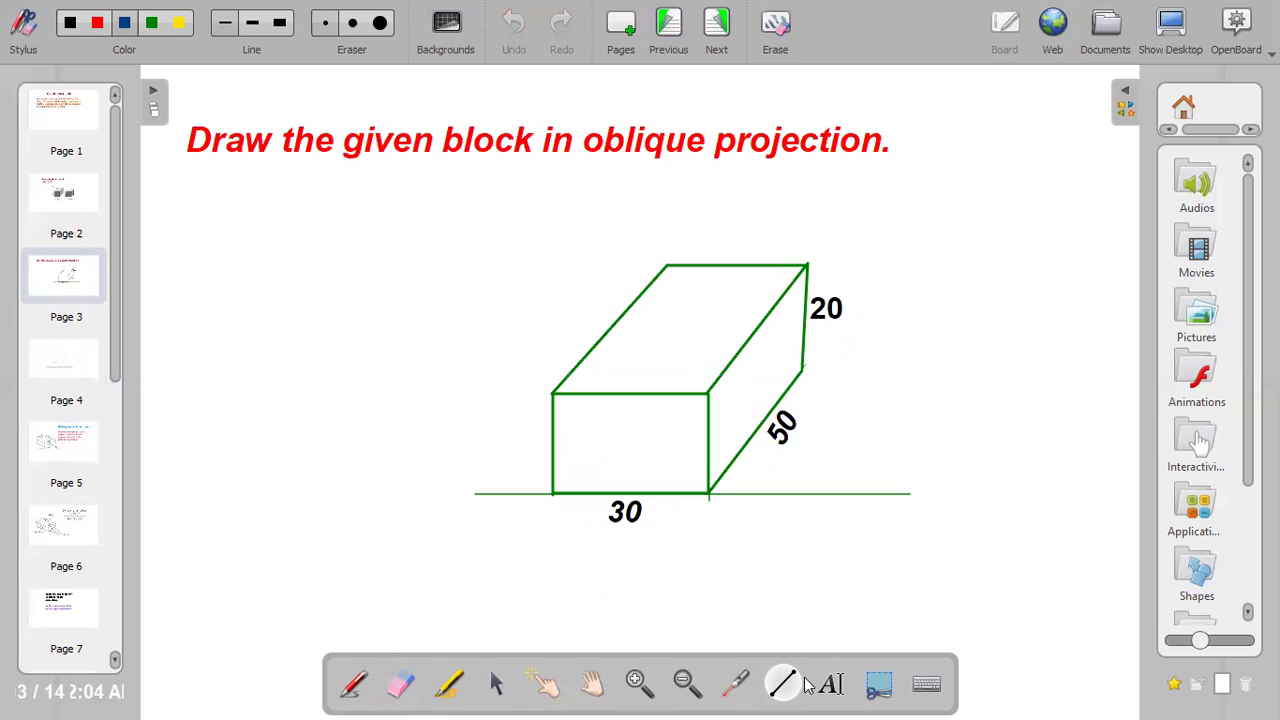
{"action": "left_click", "coordinate": [98, 23]}
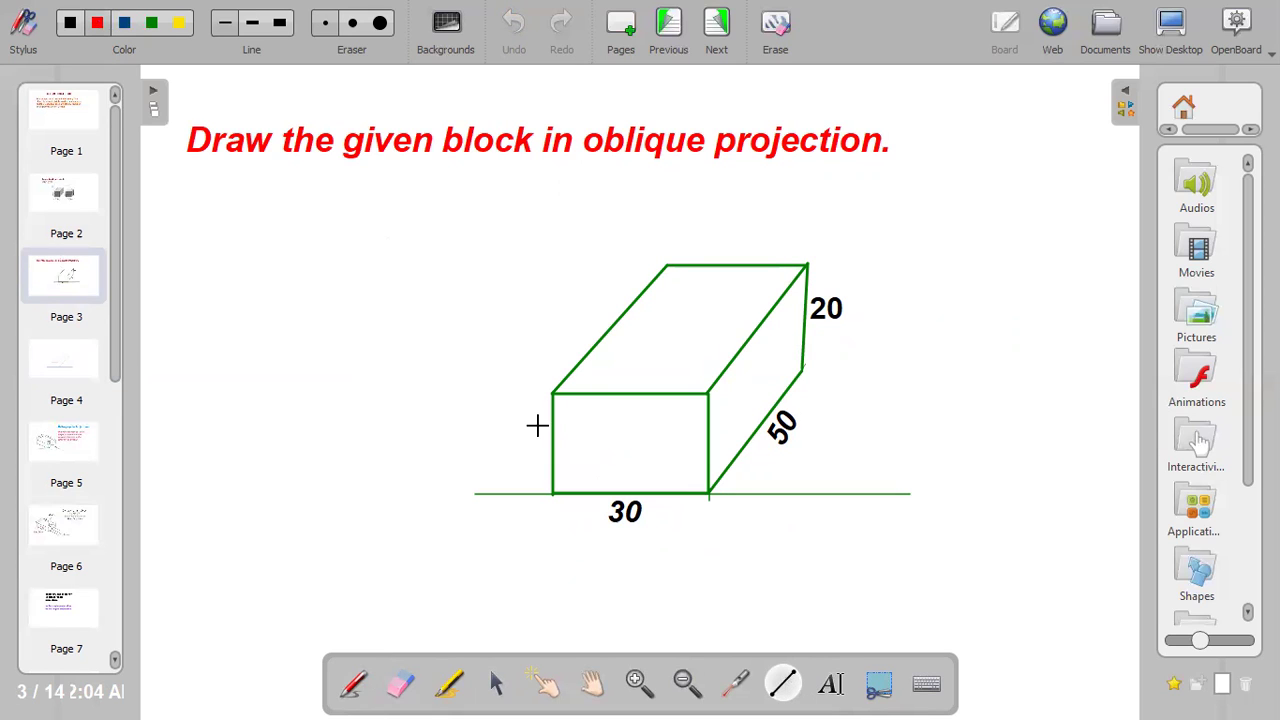
{"action": "left_click_drag", "start_coordinate": [539, 426], "coordinate": [548, 435]}
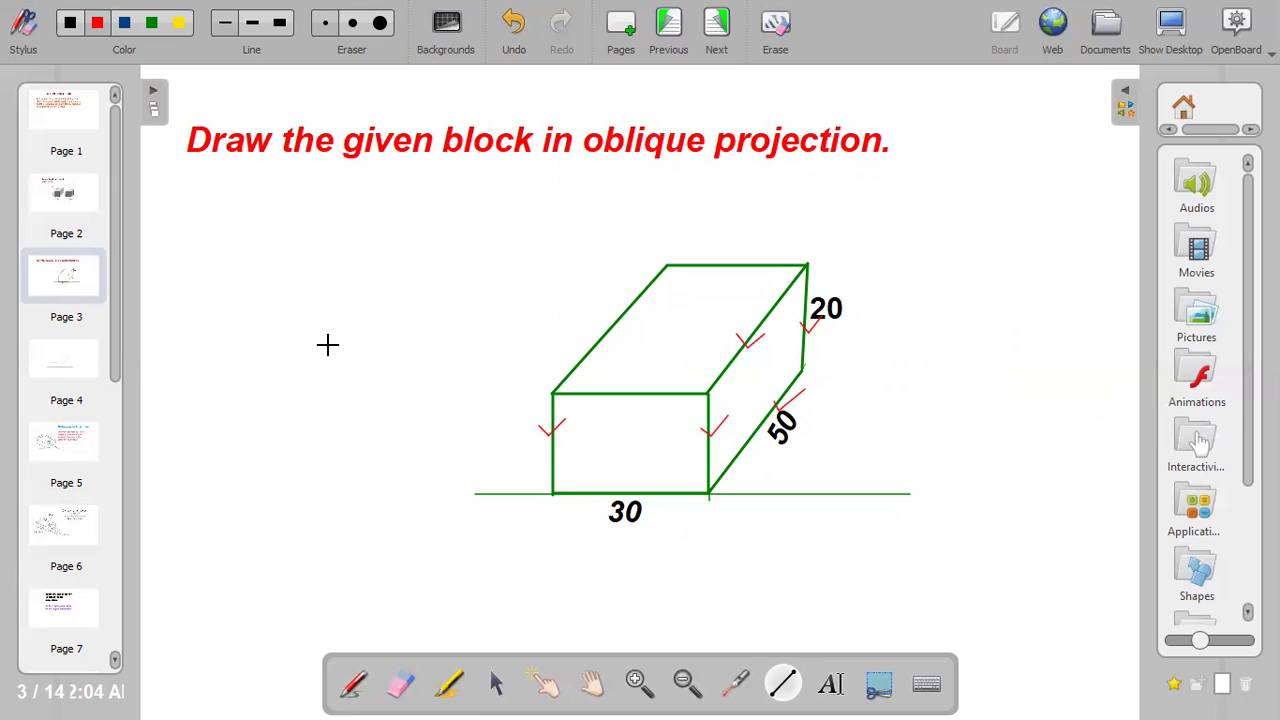
{"action": "left_click", "coordinate": [82, 371]}
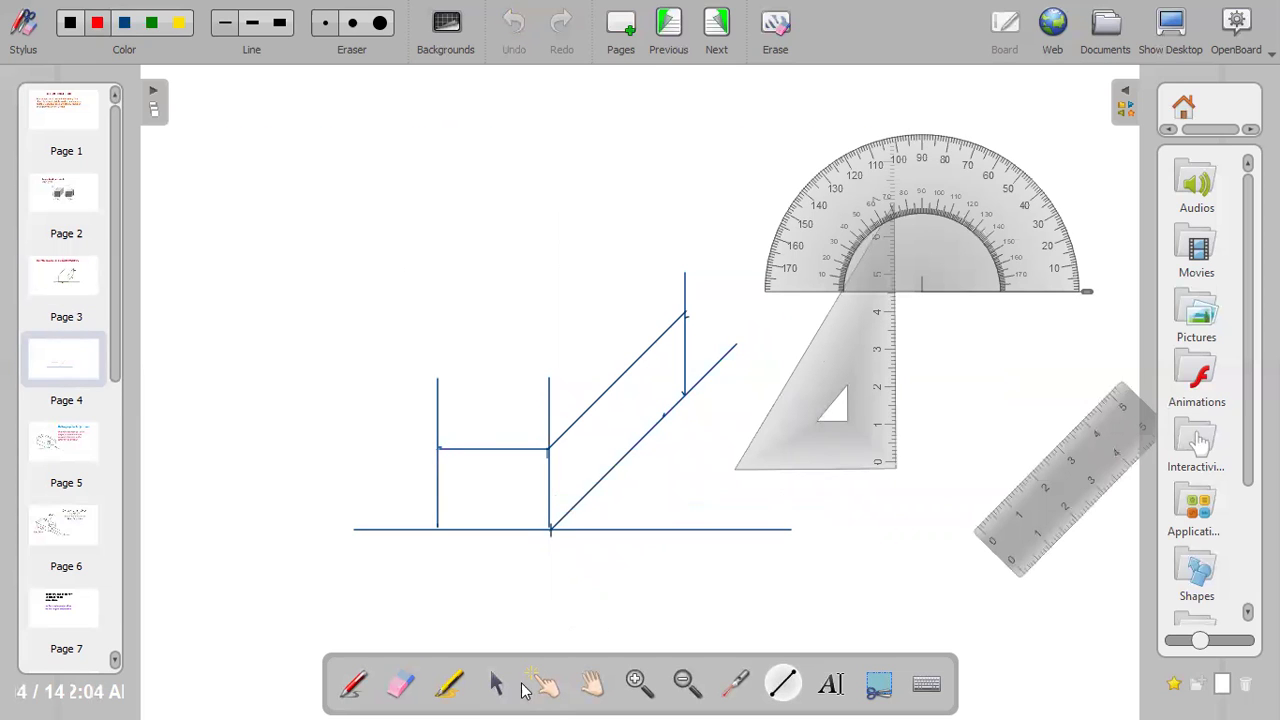
Move and rotate the set square so its long sloping edge lies along the upper slanted line
{"action": "left_click", "coordinate": [493, 688]}
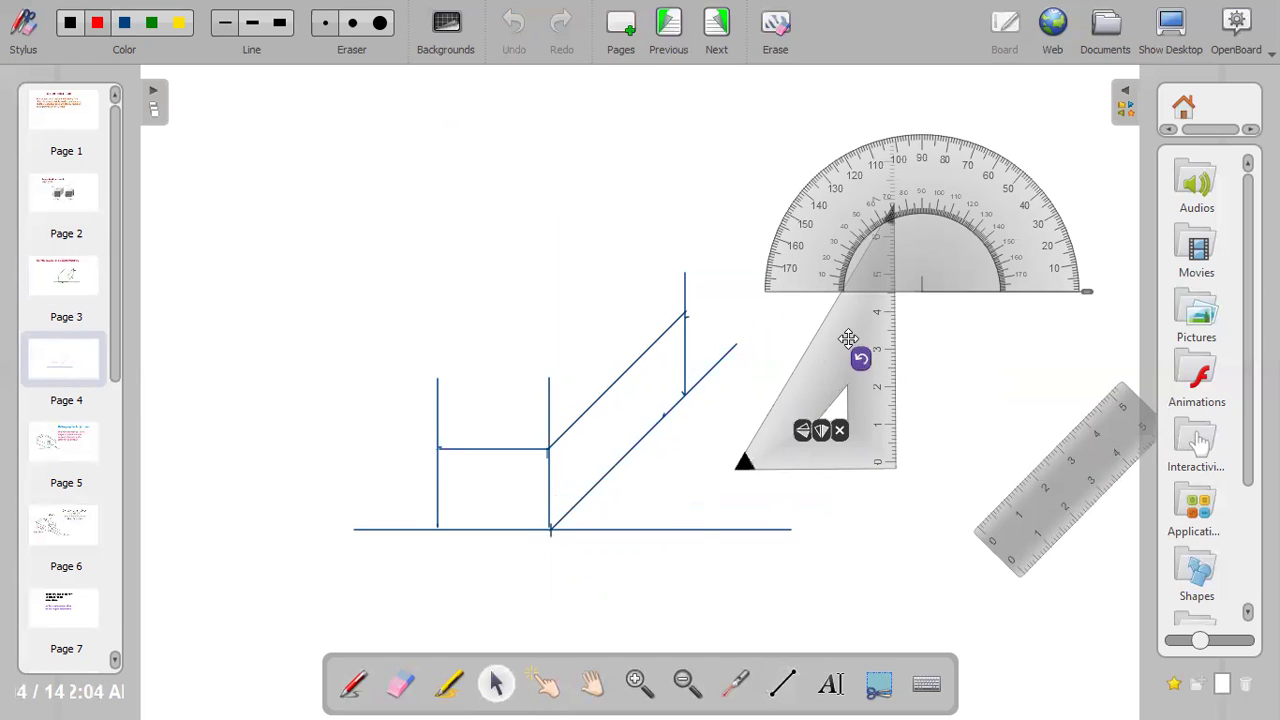
{"action": "left_click_drag", "start_coordinate": [828, 331], "coordinate": [925, 350]}
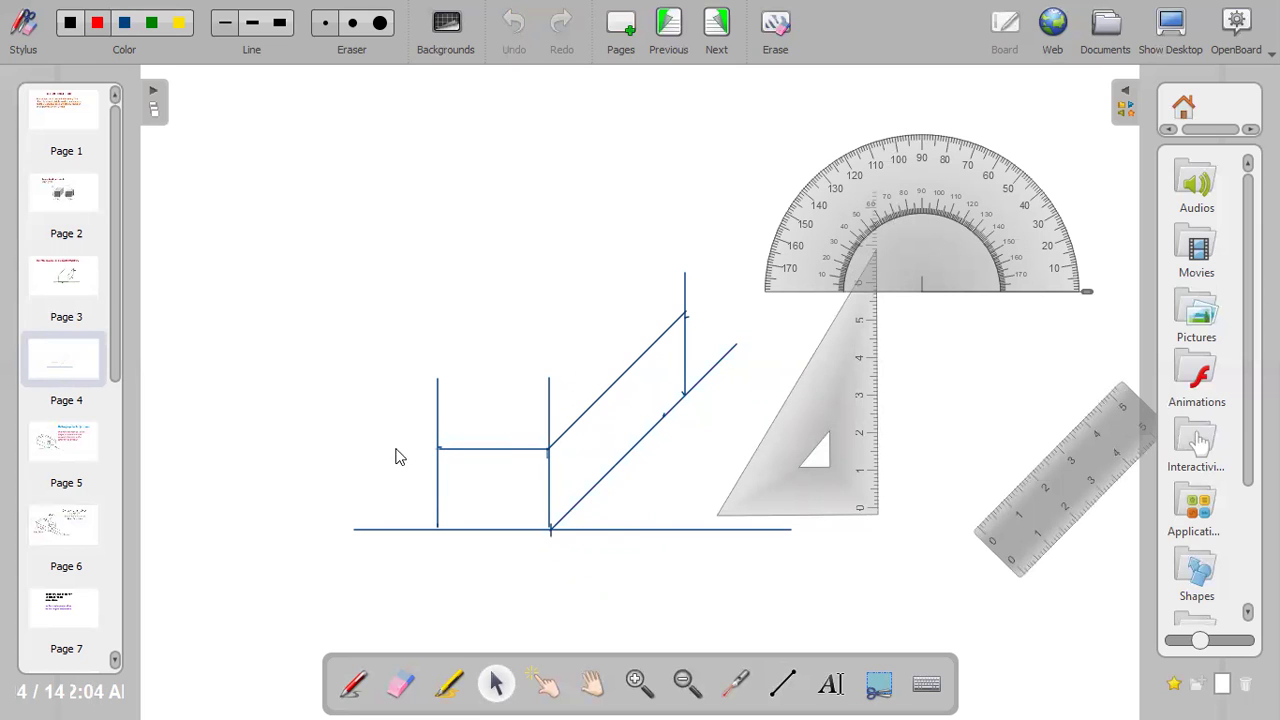
{"action": "mouse_move", "coordinate": [830, 415]}
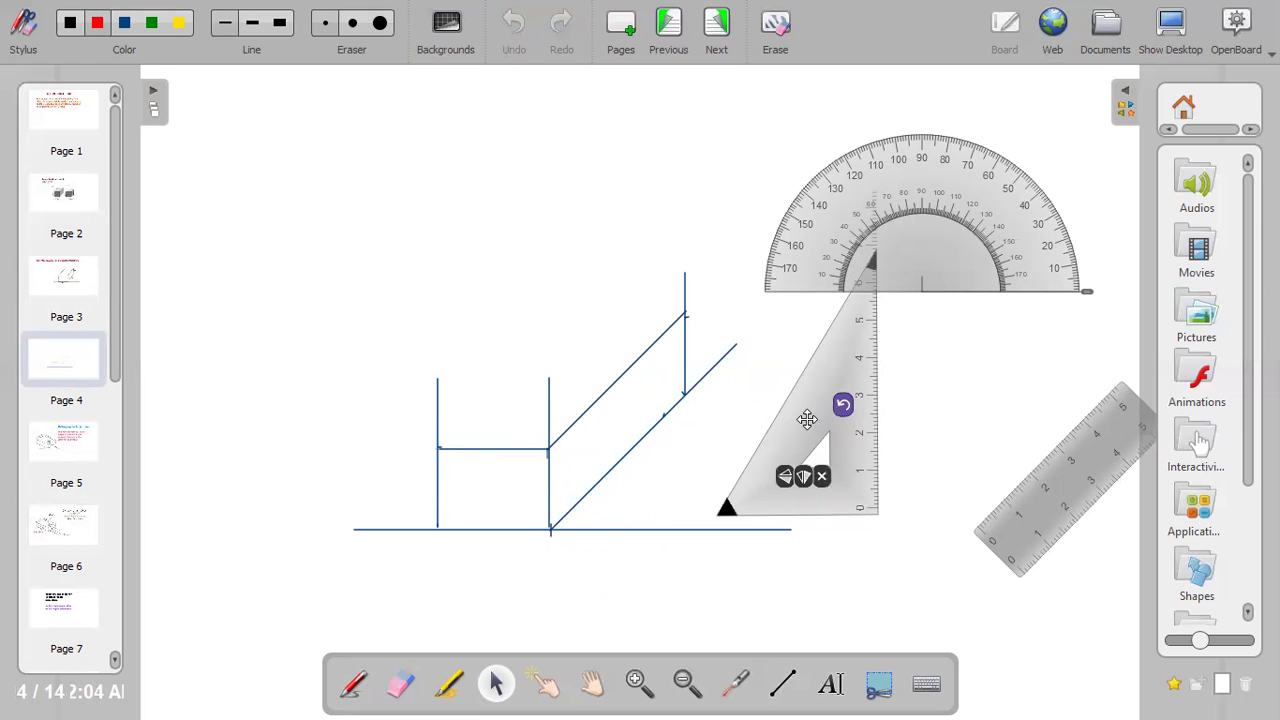
{"action": "mouse_move", "coordinate": [807, 418]}
{"action": "left_mouse_down"}
{"action": "mouse_move", "coordinate": [386, 426]}
{"action": "mouse_move", "coordinate": [663, 477]}
{"action": "mouse_move", "coordinate": [640, 451]}
{"action": "mouse_move", "coordinate": [629, 450]}
{"action": "mouse_move", "coordinate": [666, 478]}
{"action": "left_mouse_up"}
{"action": "mouse_move", "coordinate": [542, 442]}
{"action": "left_click", "coordinate": [698, 453]}
{"action": "left_click_drag", "start_coordinate": [671, 474], "coordinate": [604, 408]}
{"action": "left_click_drag", "start_coordinate": [574, 452], "coordinate": [625, 397]}
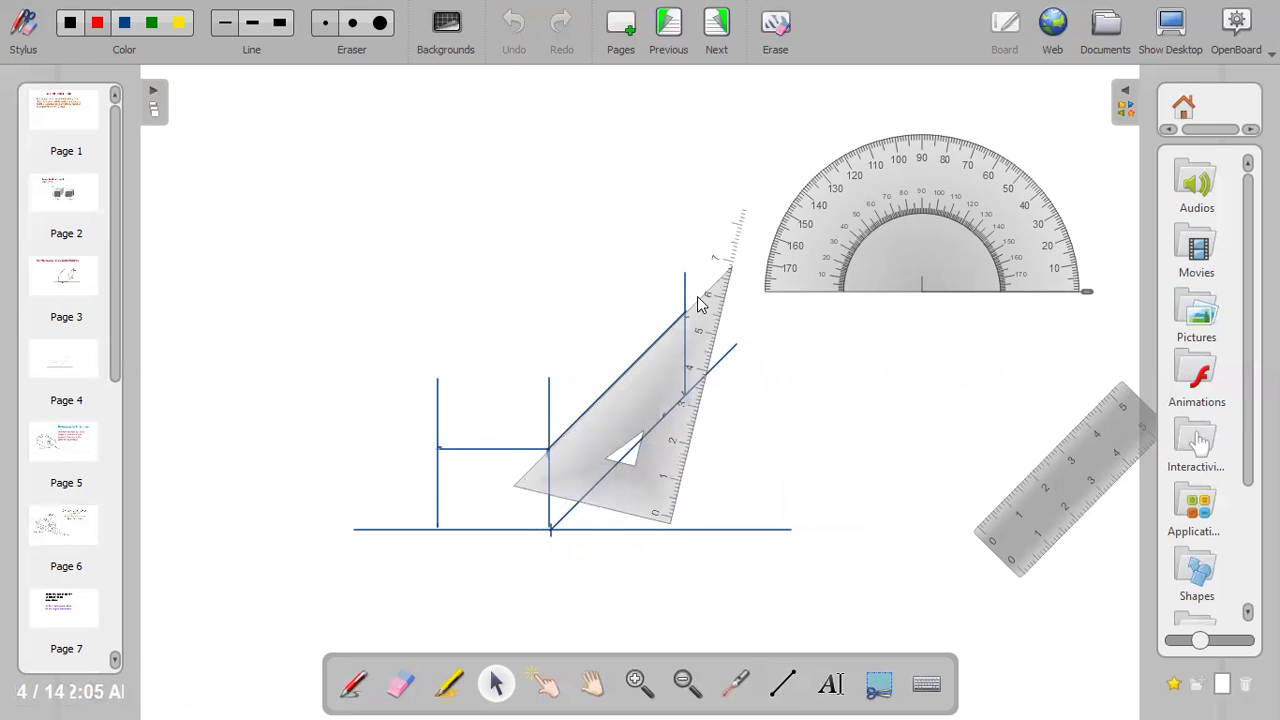
Enlarge the set square and realign its sloping edge with the upper slanted line
{"action": "left_click_drag", "start_coordinate": [726, 279], "coordinate": [772, 178]}
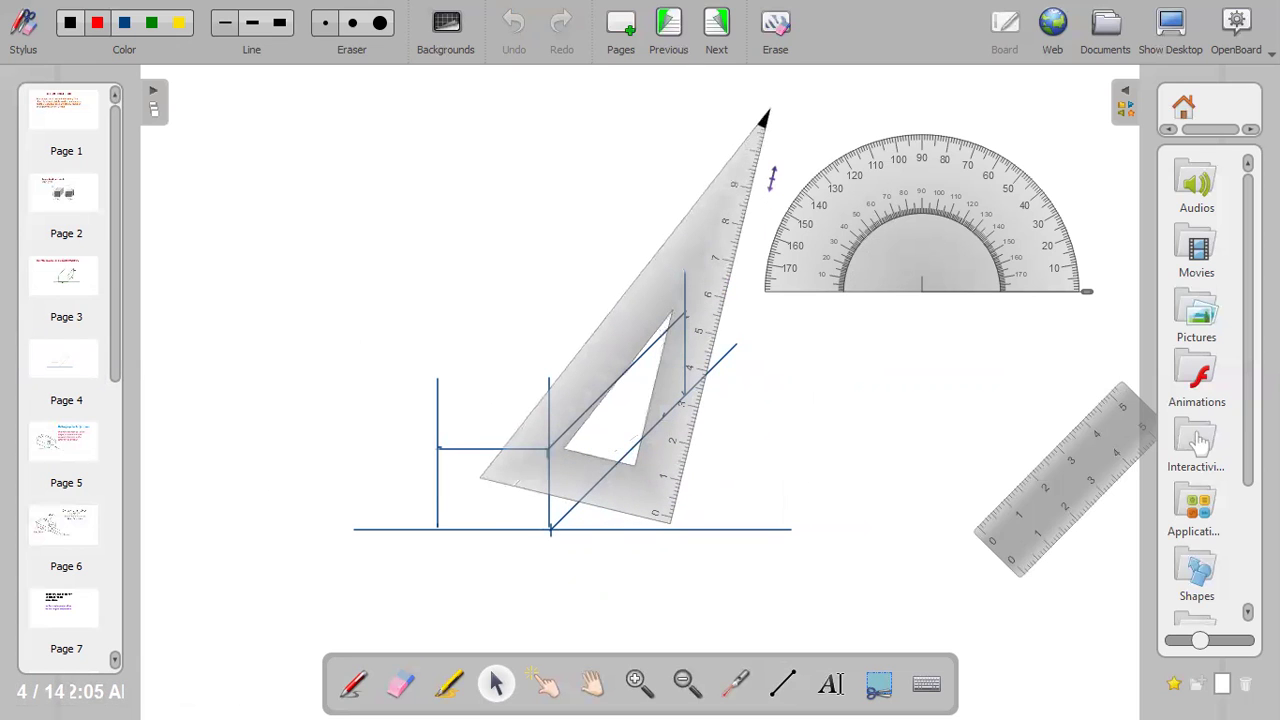
{"action": "left_click_drag", "start_coordinate": [651, 286], "coordinate": [748, 364]}
{"action": "left_click_drag", "start_coordinate": [674, 391], "coordinate": [640, 396]}
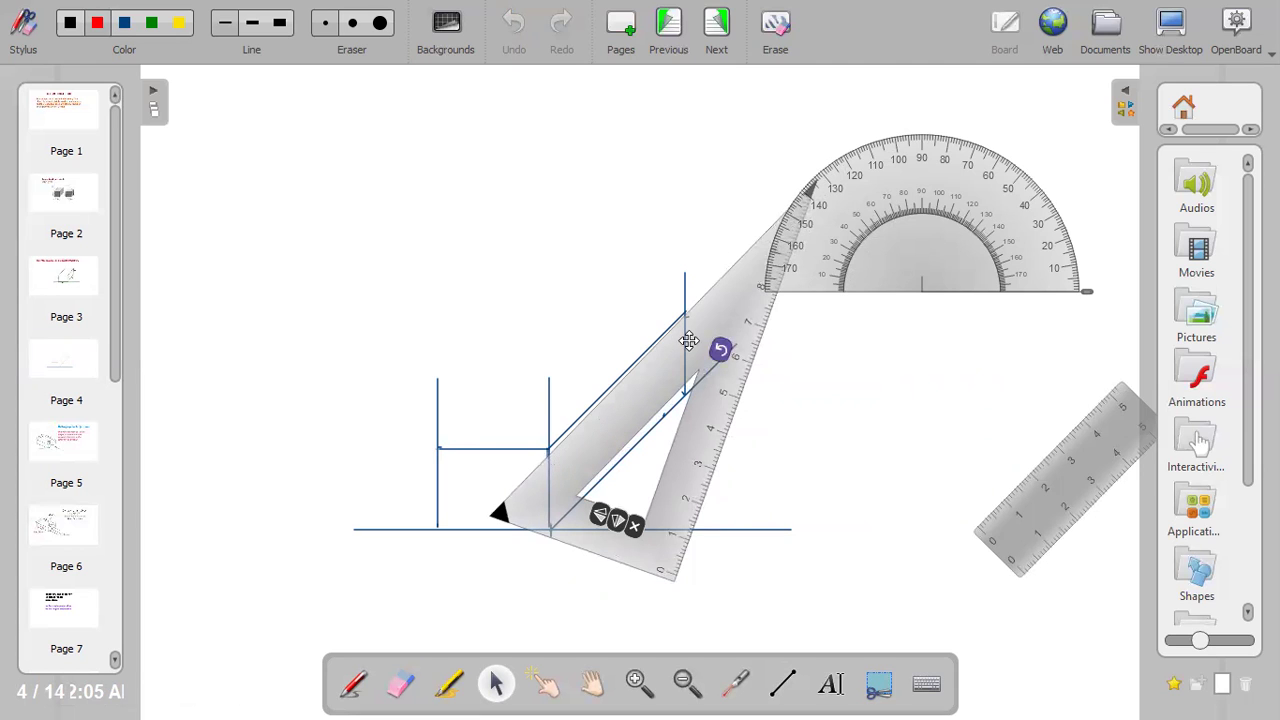
{"action": "left_click_drag", "start_coordinate": [719, 348], "coordinate": [661, 375]}
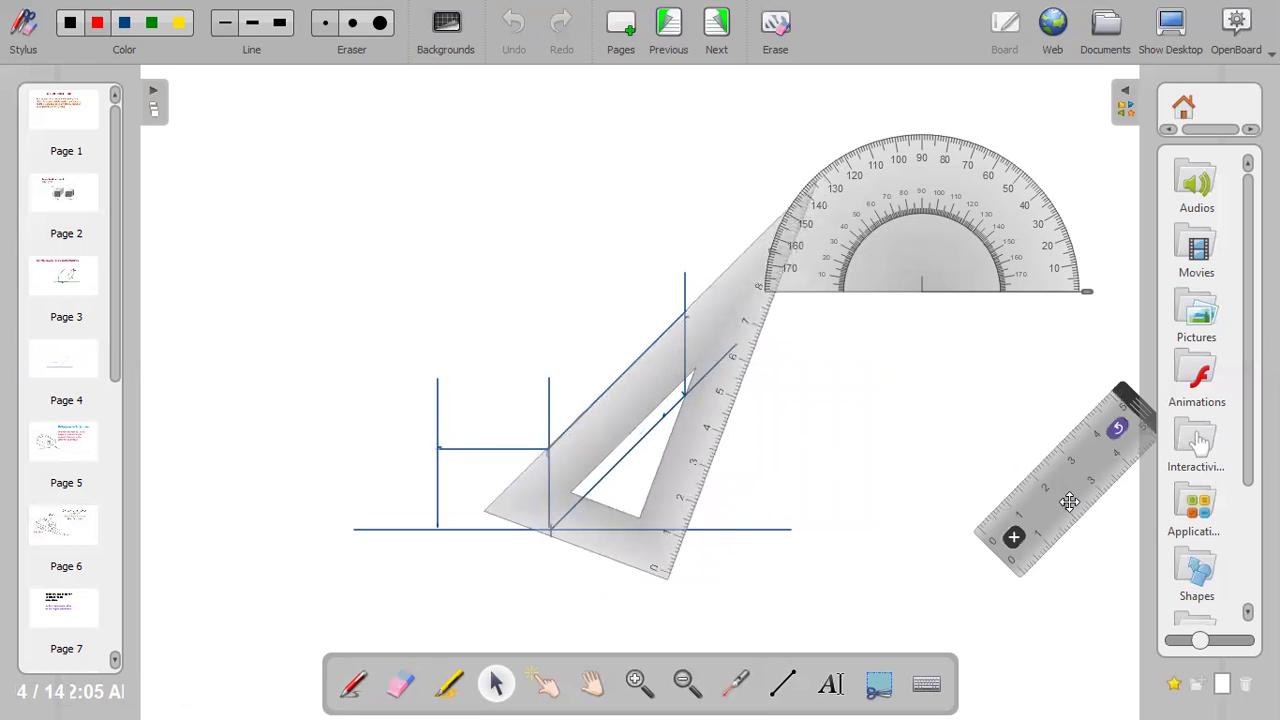
Rotate the ruler parallel to the set square's short lower edge, lengthen it to about 10 units and place it just beneath that edge
{"action": "left_click_drag", "start_coordinate": [1069, 501], "coordinate": [505, 524]}
{"action": "left_click_drag", "start_coordinate": [550, 452], "coordinate": [724, 702]}
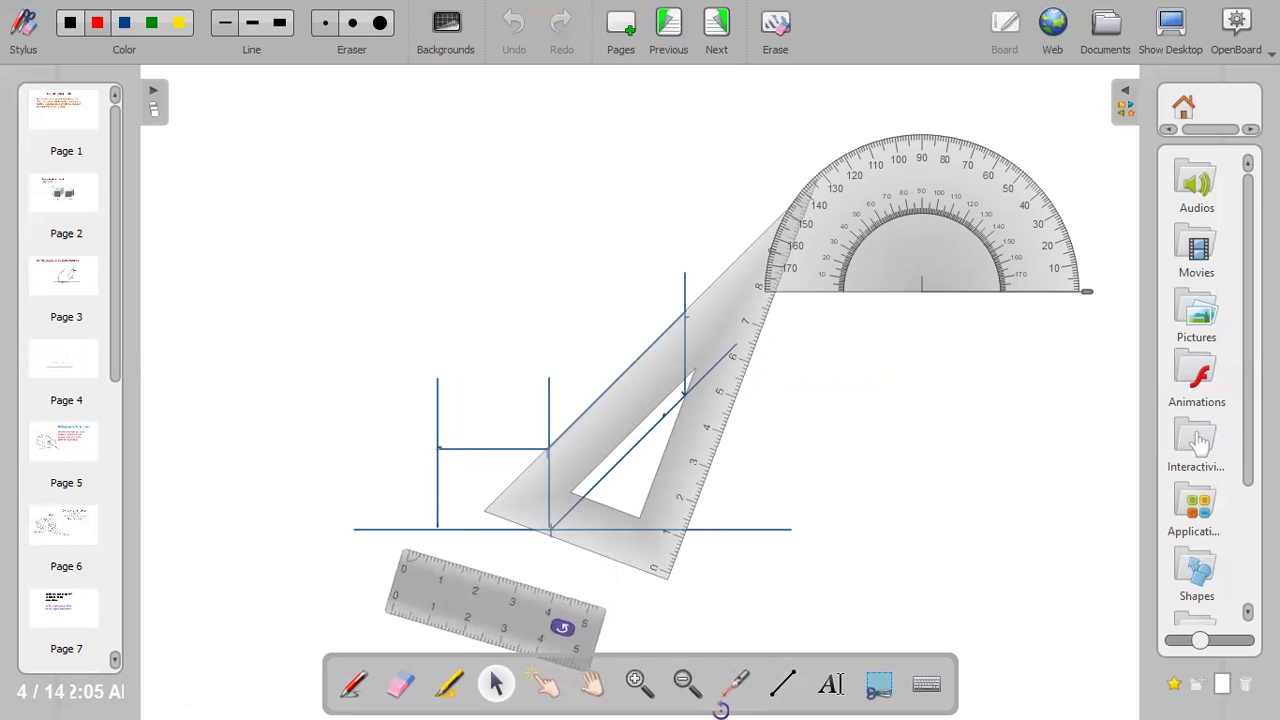
{"action": "mouse_move", "coordinate": [514, 619]}
{"action": "left_click_drag", "start_coordinate": [514, 619], "coordinate": [566, 603]}
{"action": "left_click_drag", "start_coordinate": [492, 582], "coordinate": [501, 567]}
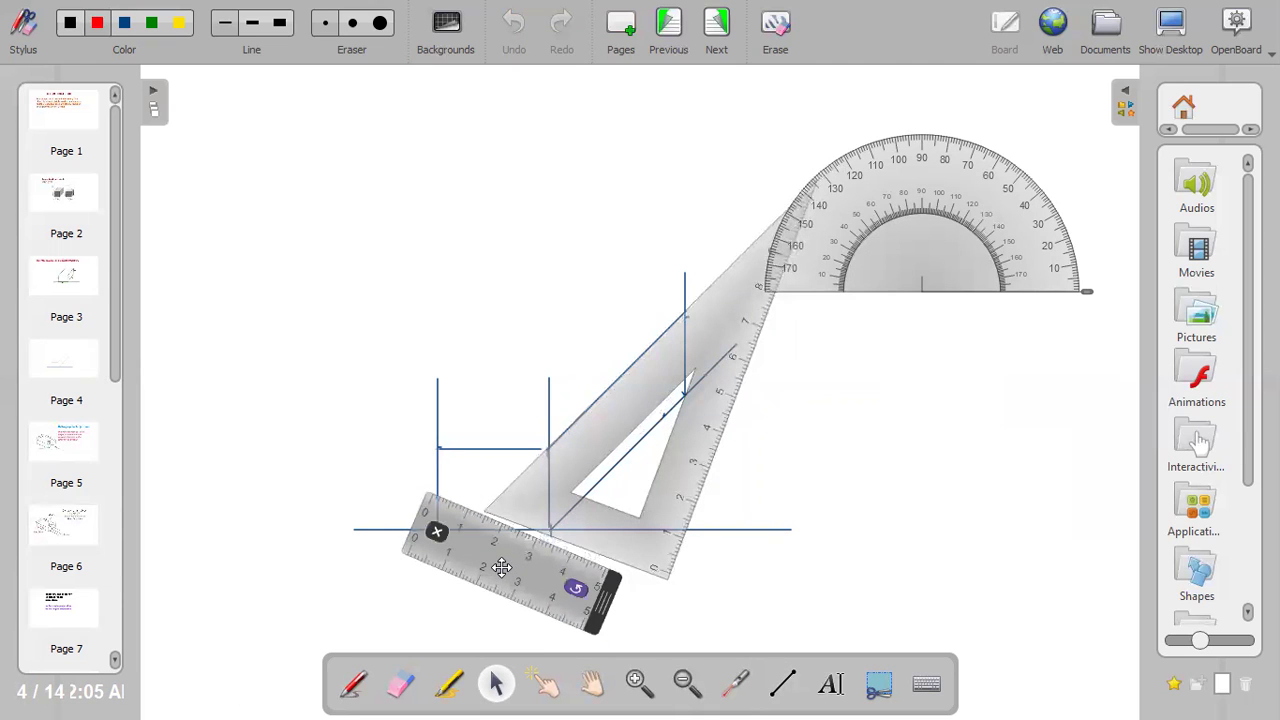
{"action": "left_click_drag", "start_coordinate": [573, 588], "coordinate": [814, 629]}
{"action": "left_click_drag", "start_coordinate": [564, 588], "coordinate": [374, 533]}
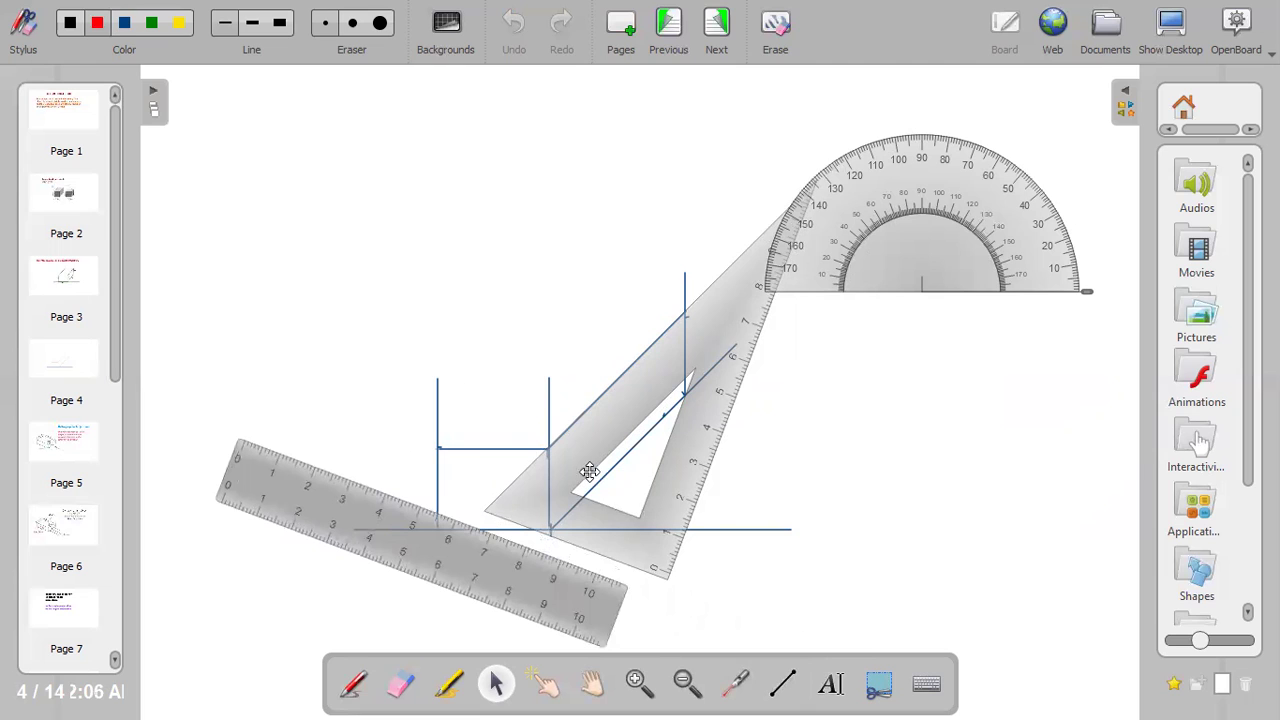
Seat the set square against the ruler and slide it until its long sloping edge passes through the front face's upper-left corner
{"action": "left_click_drag", "start_coordinate": [580, 454], "coordinate": [571, 470]}
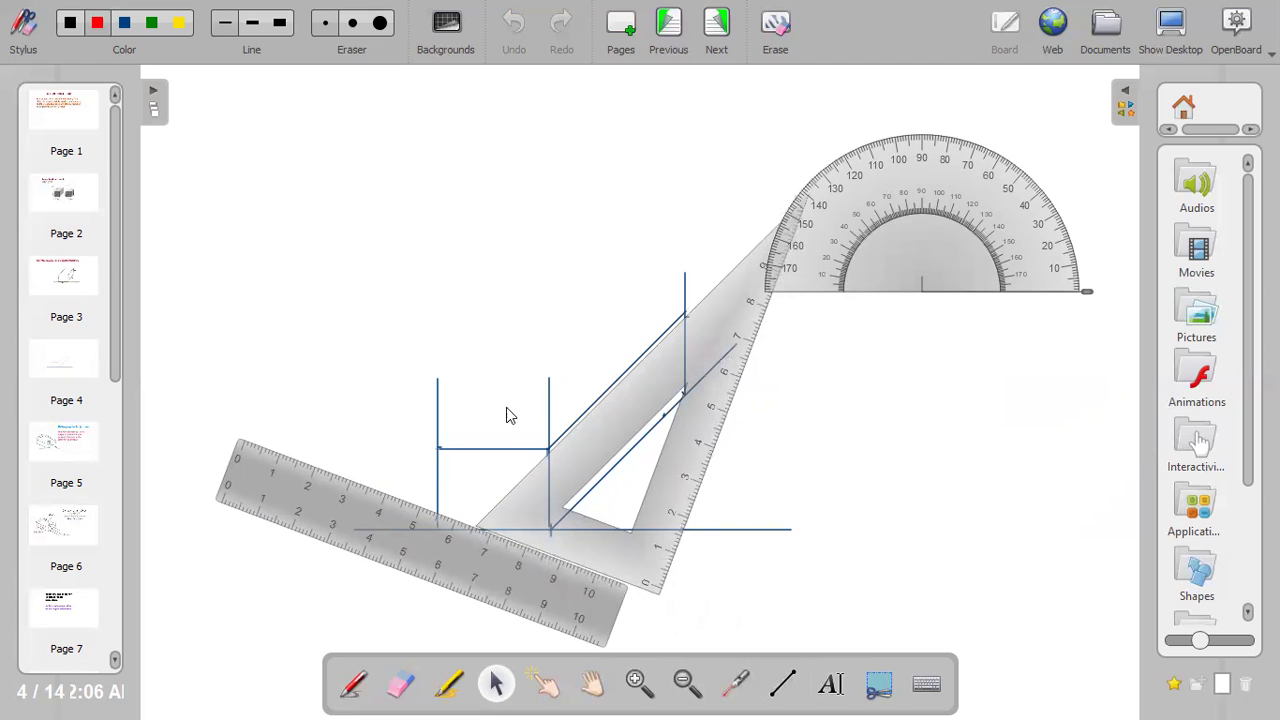
{"action": "mouse_move", "coordinate": [440, 528]}
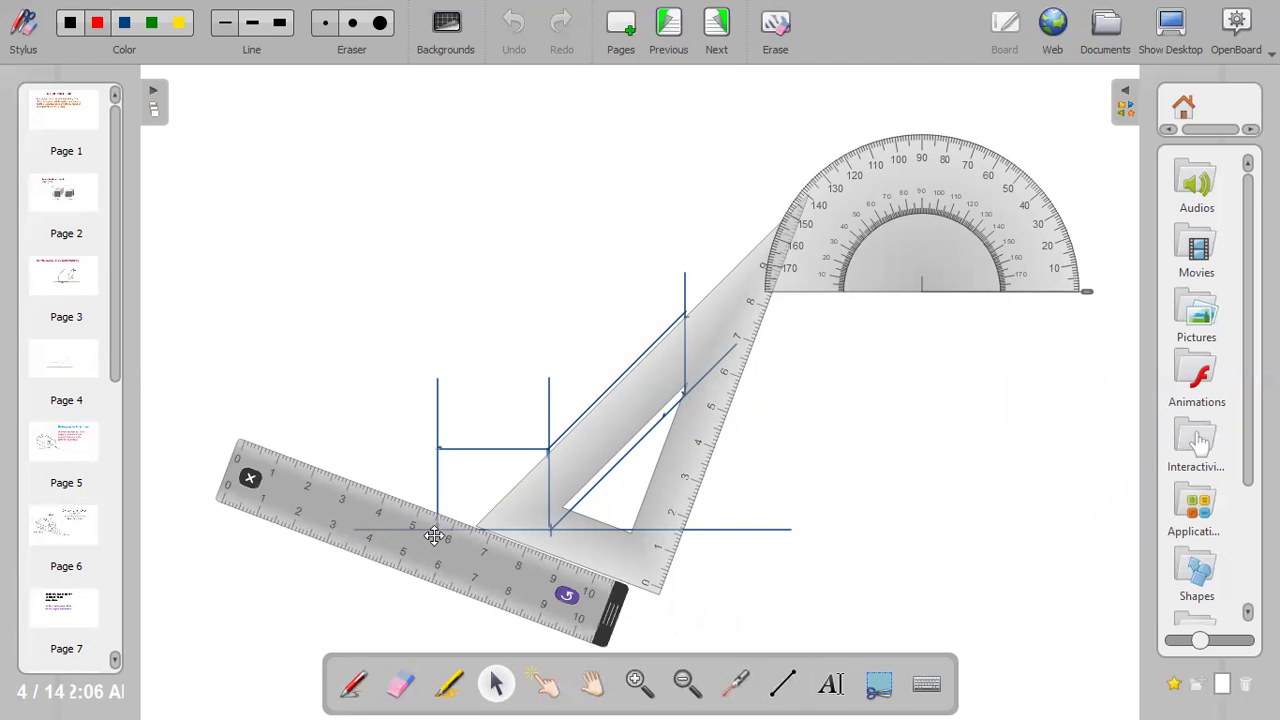
{"action": "mouse_move", "coordinate": [591, 466]}
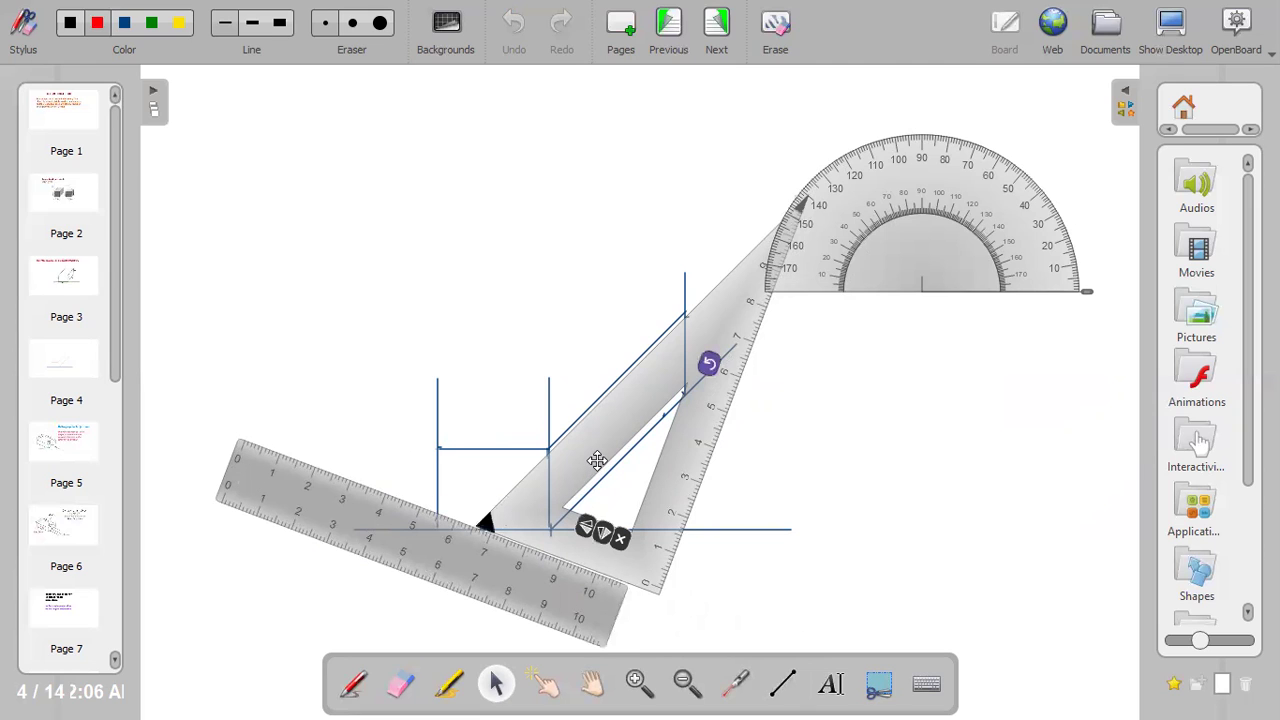
{"action": "mouse_move", "coordinate": [597, 460]}
{"action": "left_mouse_down"}
{"action": "mouse_move", "coordinate": [571, 463]}
{"action": "mouse_move", "coordinate": [574, 453]}
{"action": "mouse_move", "coordinate": [512, 432]}
{"action": "mouse_move", "coordinate": [574, 440]}
{"action": "mouse_move", "coordinate": [594, 462]}
{"action": "mouse_move", "coordinate": [508, 431]}
{"action": "left_mouse_up"}
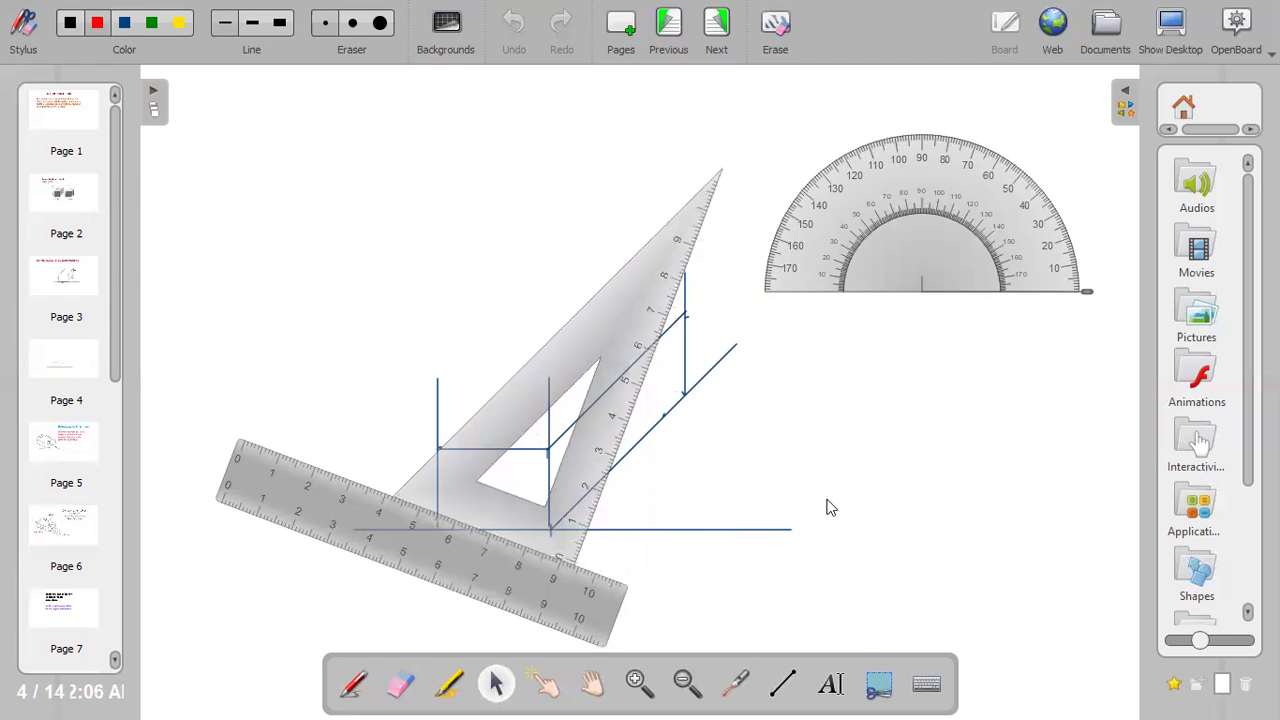
Draw a slanted line up from the front face's upper-left corner along the set square's sloping edge, undoing the first attempt
{"action": "left_click", "coordinate": [788, 680]}
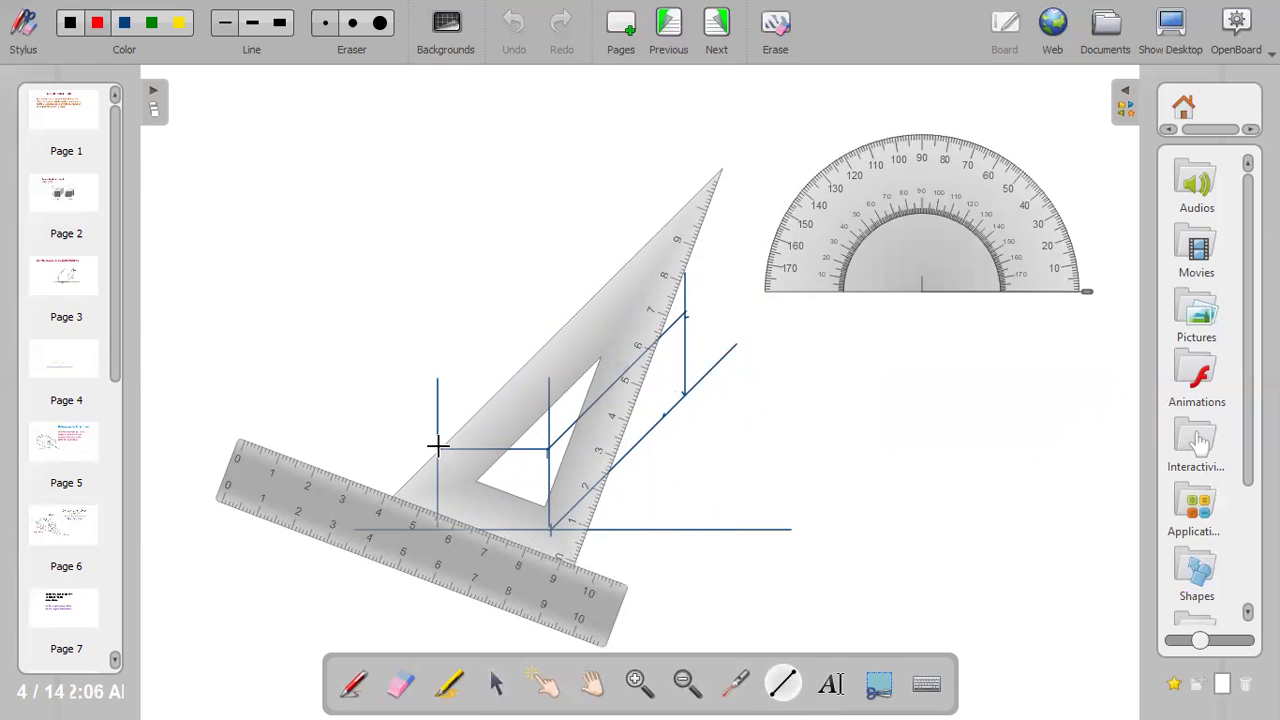
{"action": "left_click_drag", "start_coordinate": [440, 447], "coordinate": [566, 330]}
{"action": "key", "text": "ctrl+z"}
{"action": "left_click", "coordinate": [124, 24]}
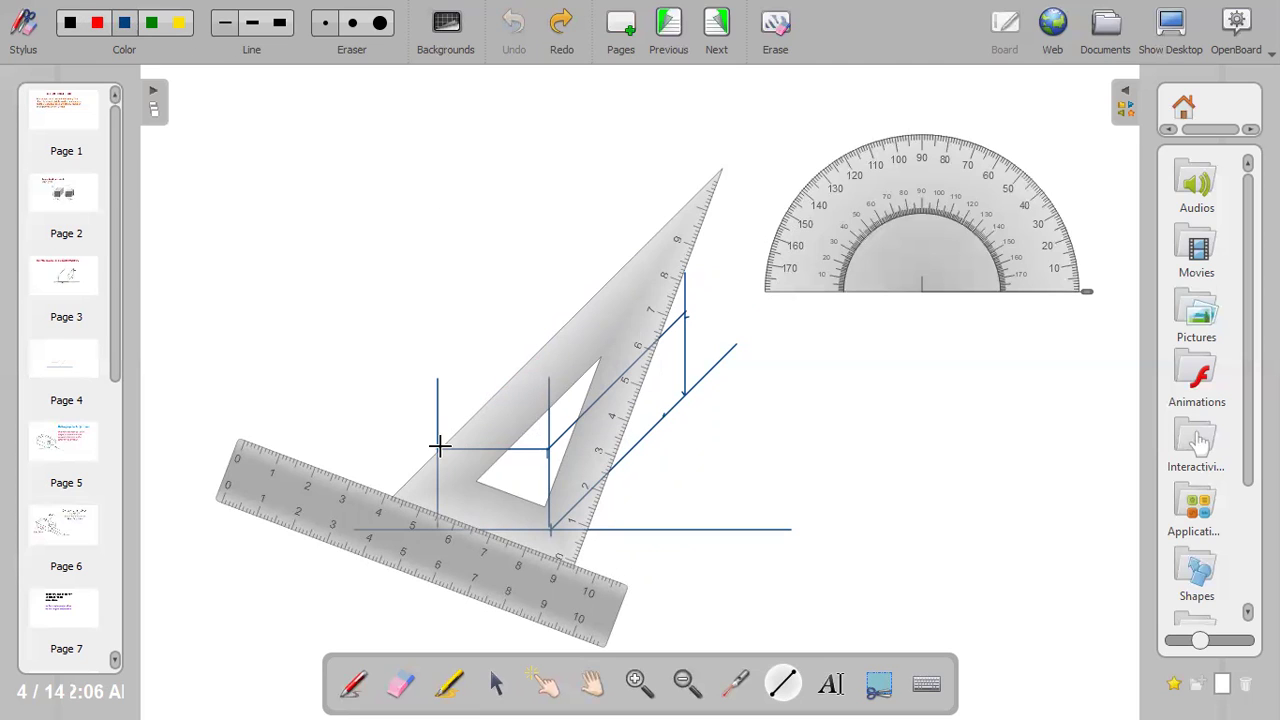
{"action": "left_click_drag", "start_coordinate": [440, 446], "coordinate": [600, 285]}
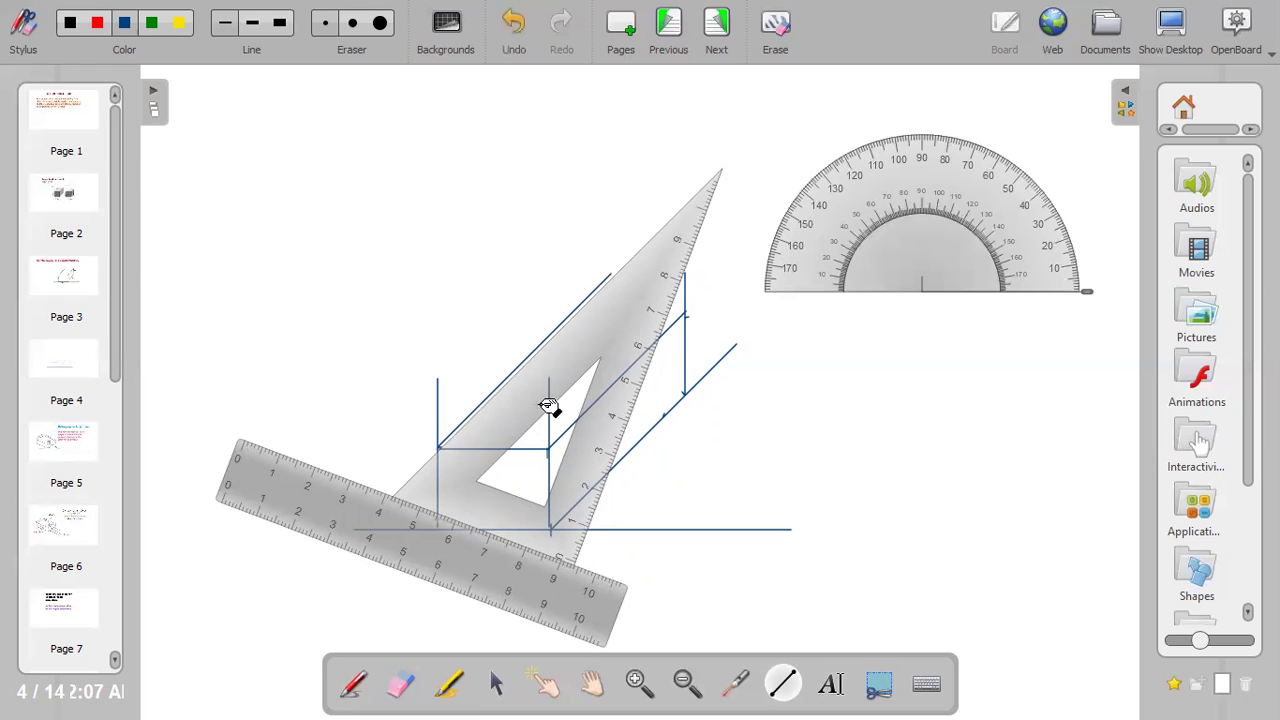
Move the set square clear of the drawing and shorten the ruler to about 5 units
{"action": "left_click", "coordinate": [495, 687]}
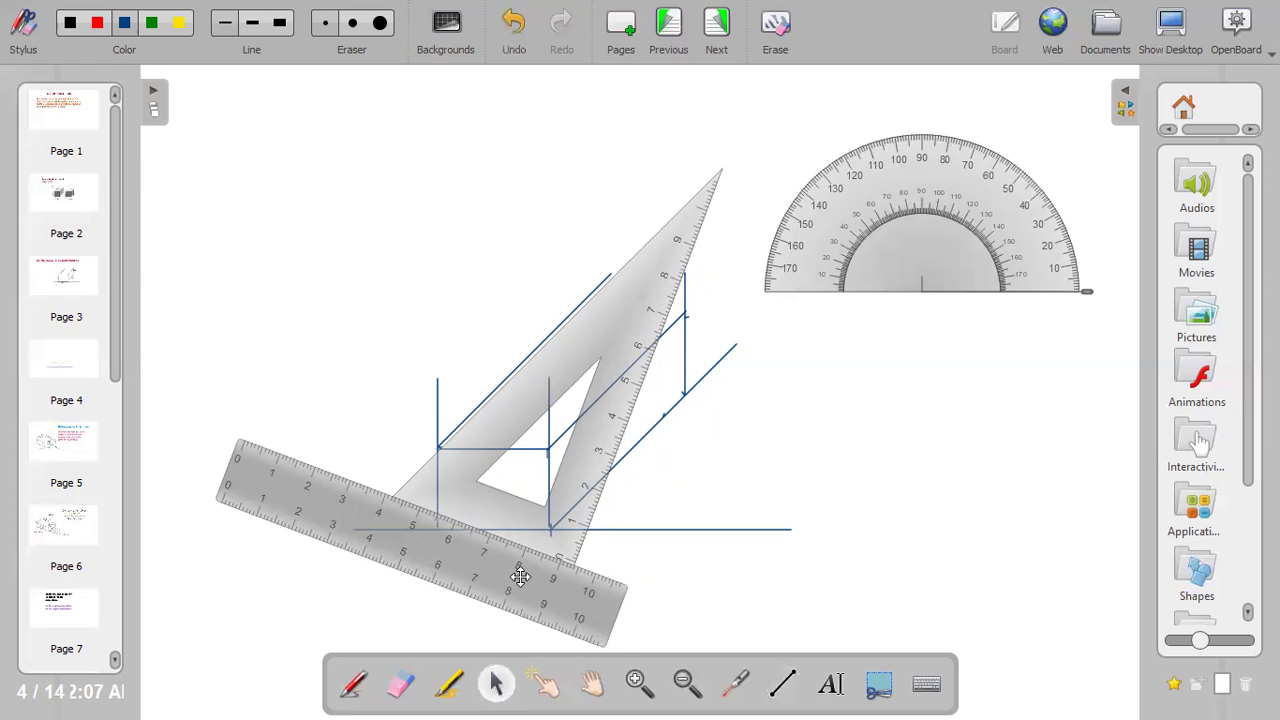
{"action": "left_click_drag", "start_coordinate": [546, 383], "coordinate": [922, 420]}
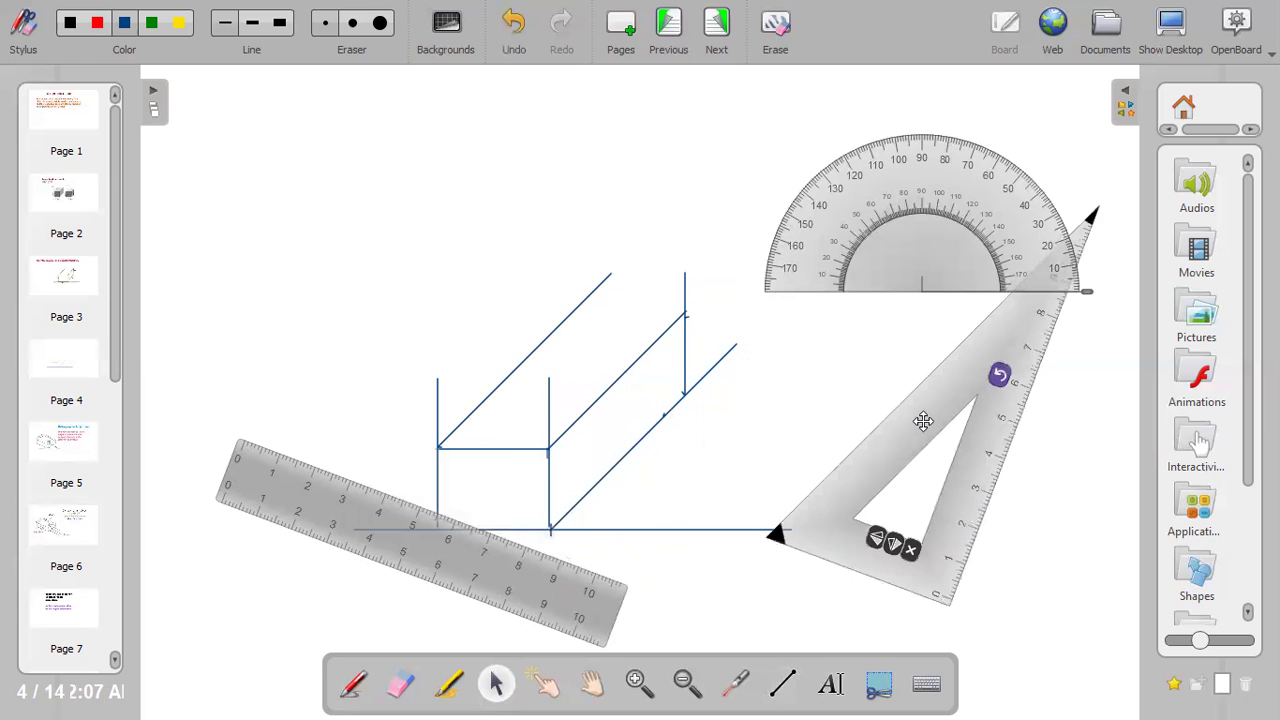
{"action": "mouse_move", "coordinate": [625, 586]}
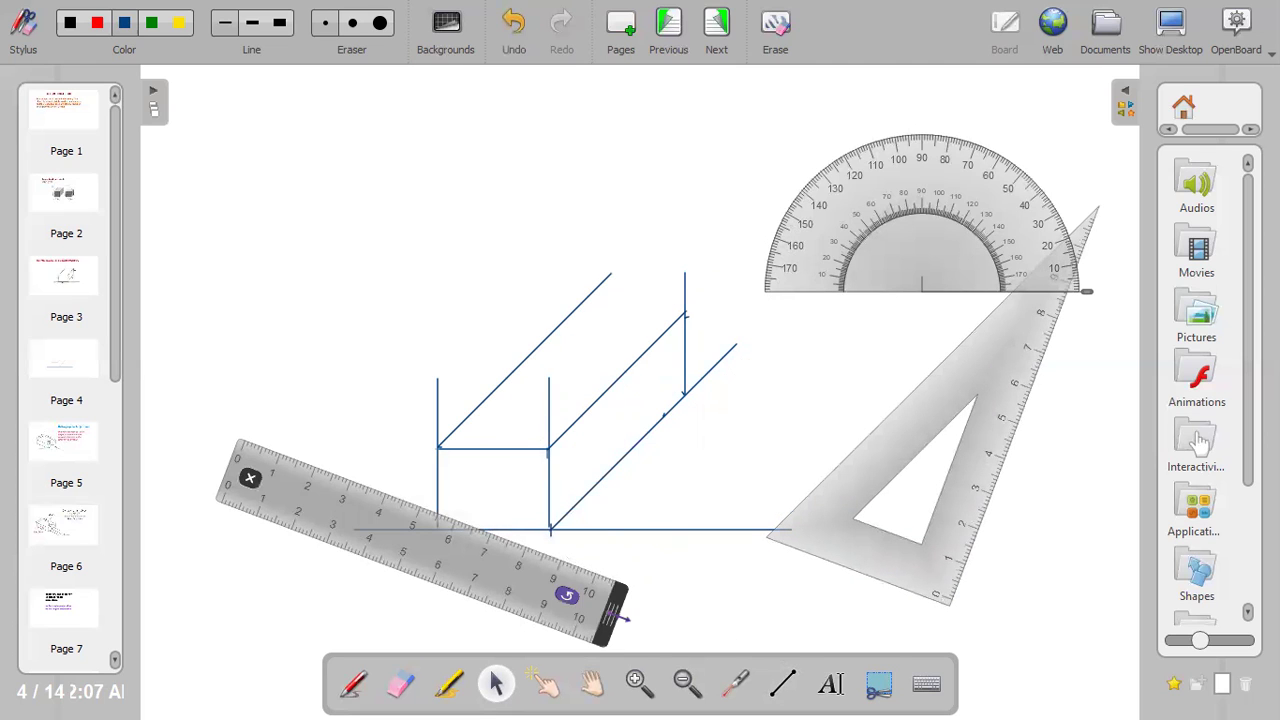
{"action": "left_click_drag", "start_coordinate": [615, 600], "coordinate": [428, 552]}
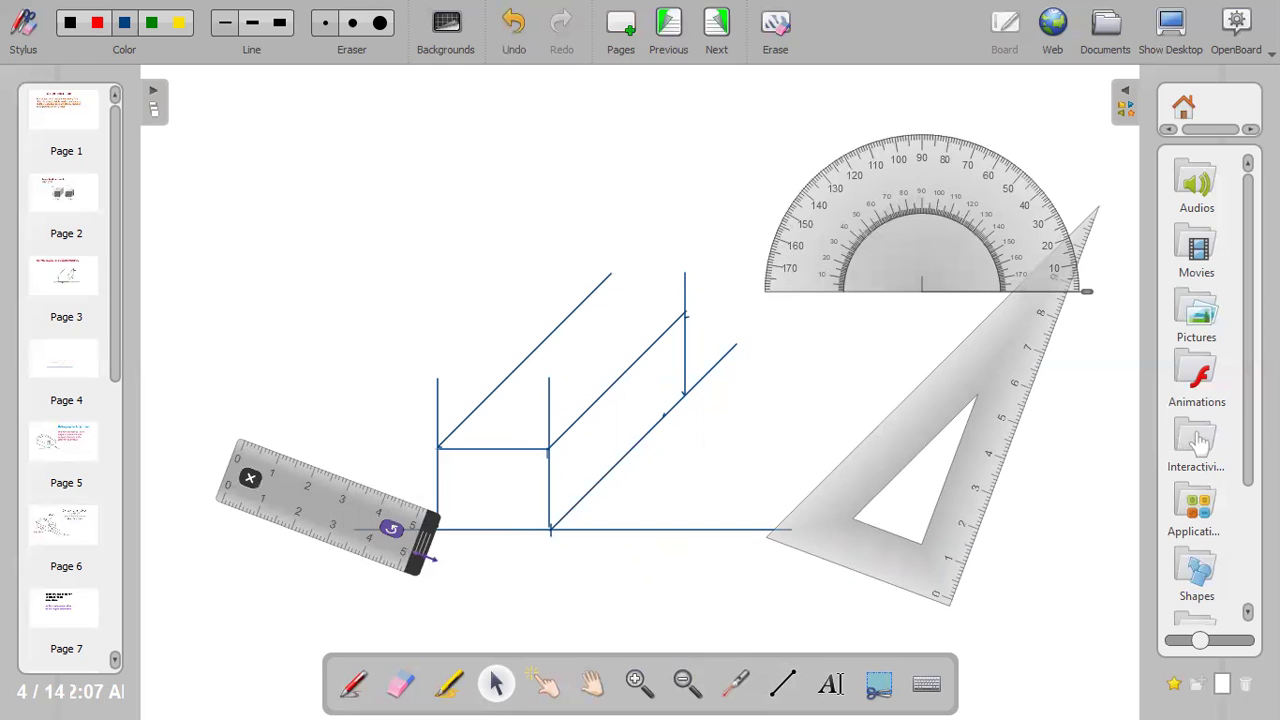
Rotate the ruler along the new slanted line with its zero at the front face's upper-left corner
{"action": "left_click_drag", "start_coordinate": [343, 506], "coordinate": [361, 504]}
{"action": "left_click_drag", "start_coordinate": [471, 475], "coordinate": [537, 518]}
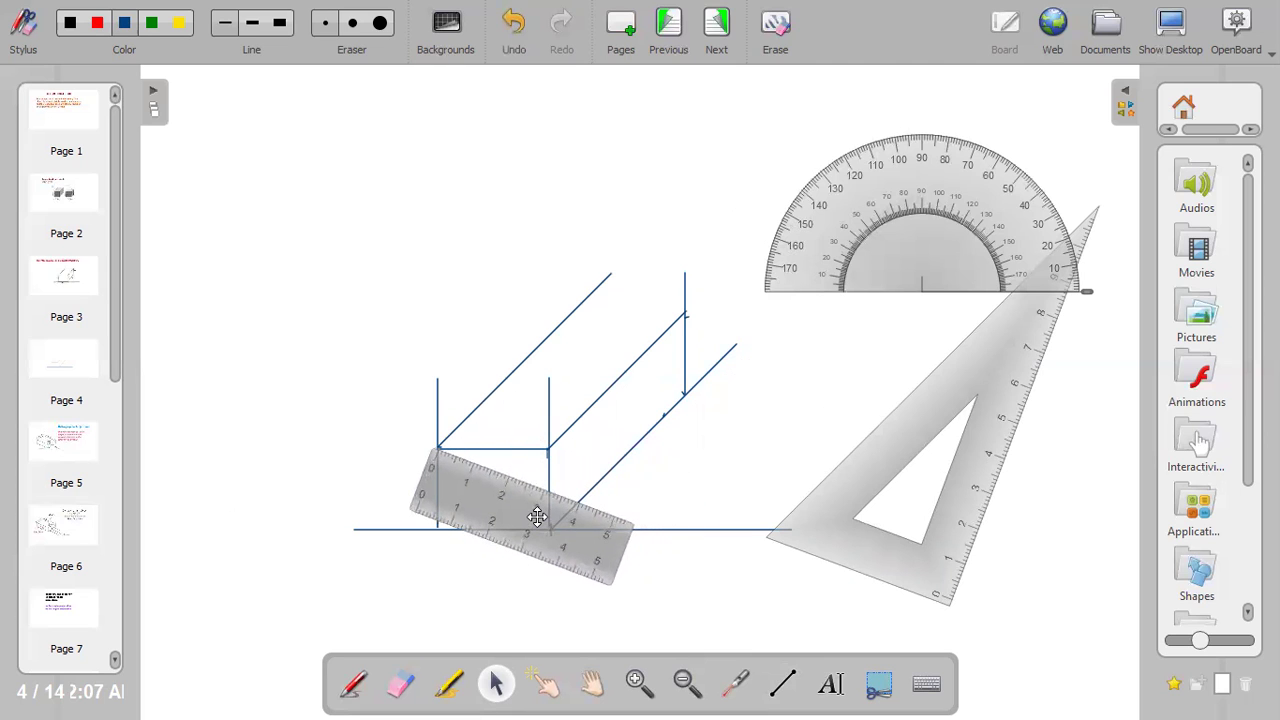
{"action": "mouse_move", "coordinate": [620, 540]}
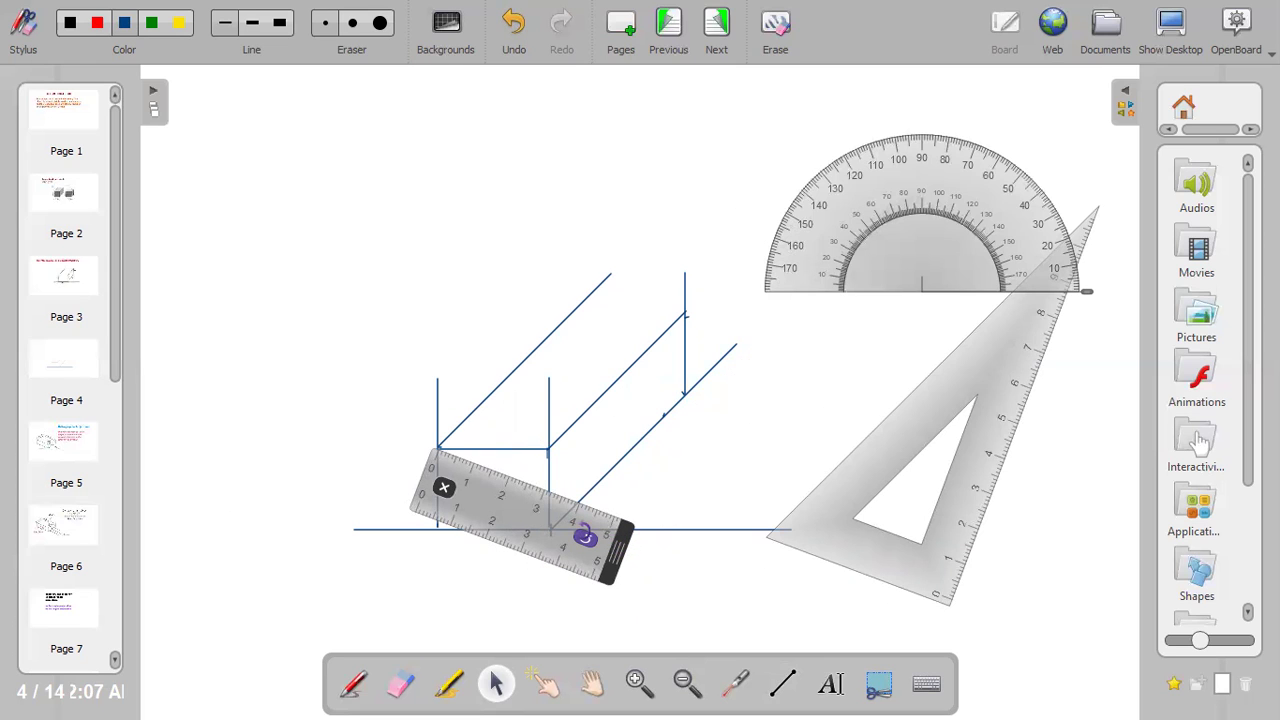
{"action": "left_click_drag", "start_coordinate": [584, 537], "coordinate": [546, 360]}
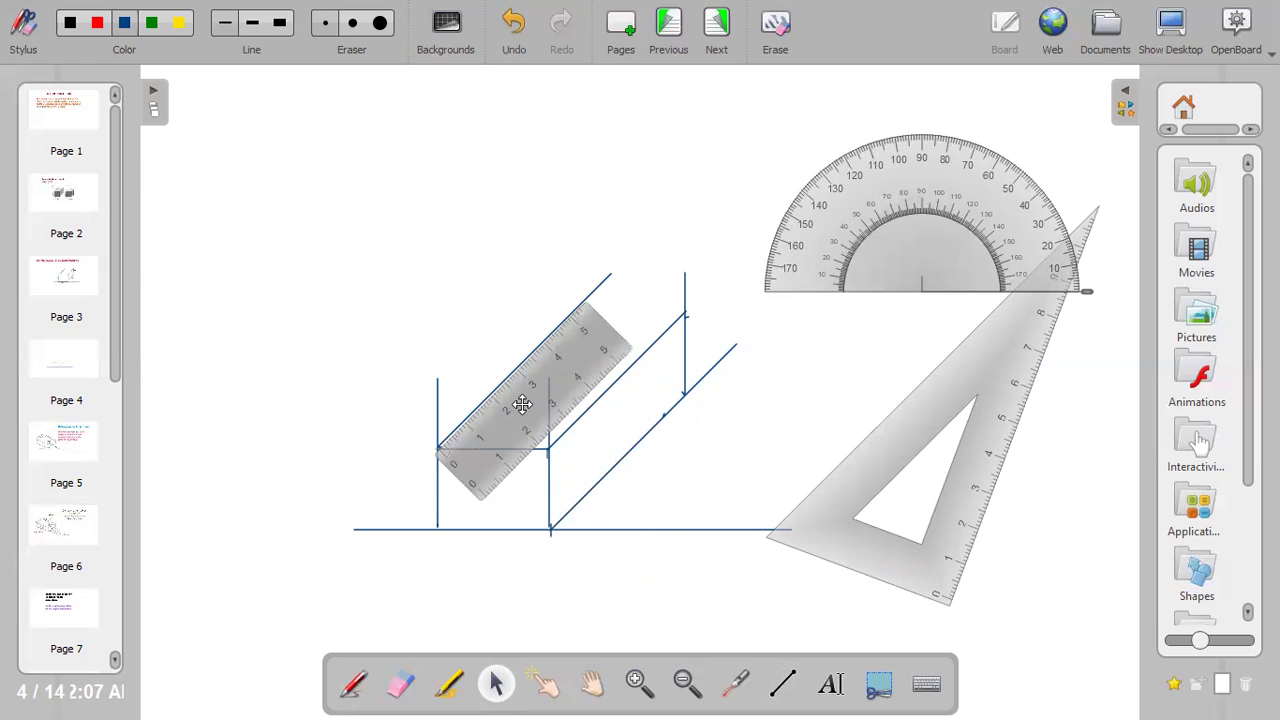
{"action": "left_click_drag", "start_coordinate": [522, 403], "coordinate": [522, 401]}
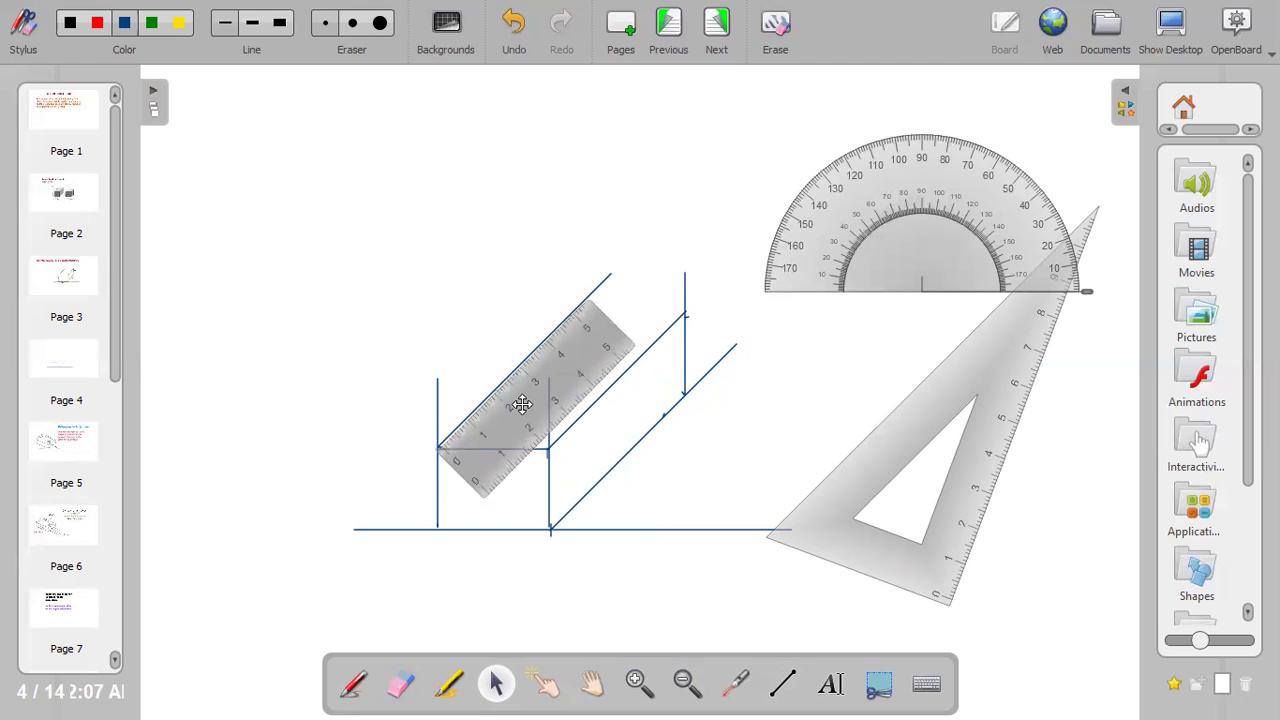
Mark the 5-unit point on the upper-left slanted line with the pen and remove the ruler from the page
{"action": "left_click", "coordinate": [363, 681]}
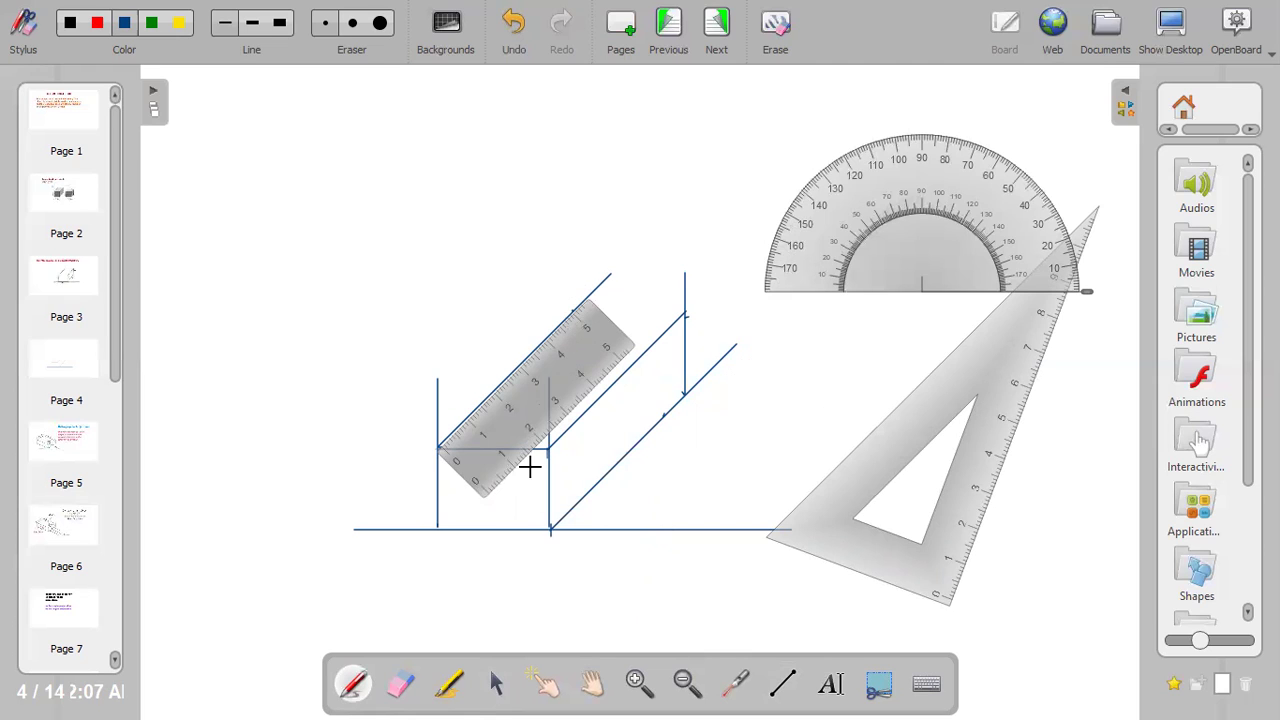
{"action": "left_click", "coordinate": [494, 684]}
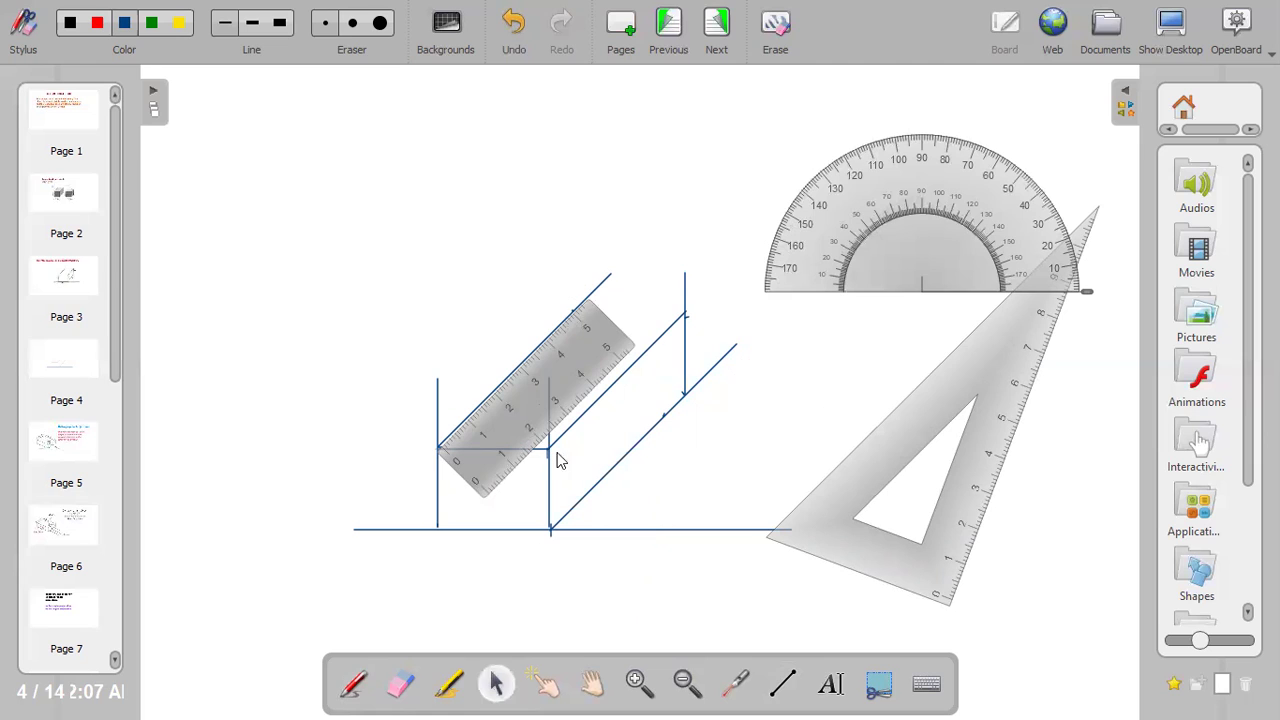
{"action": "left_click", "coordinate": [478, 468]}
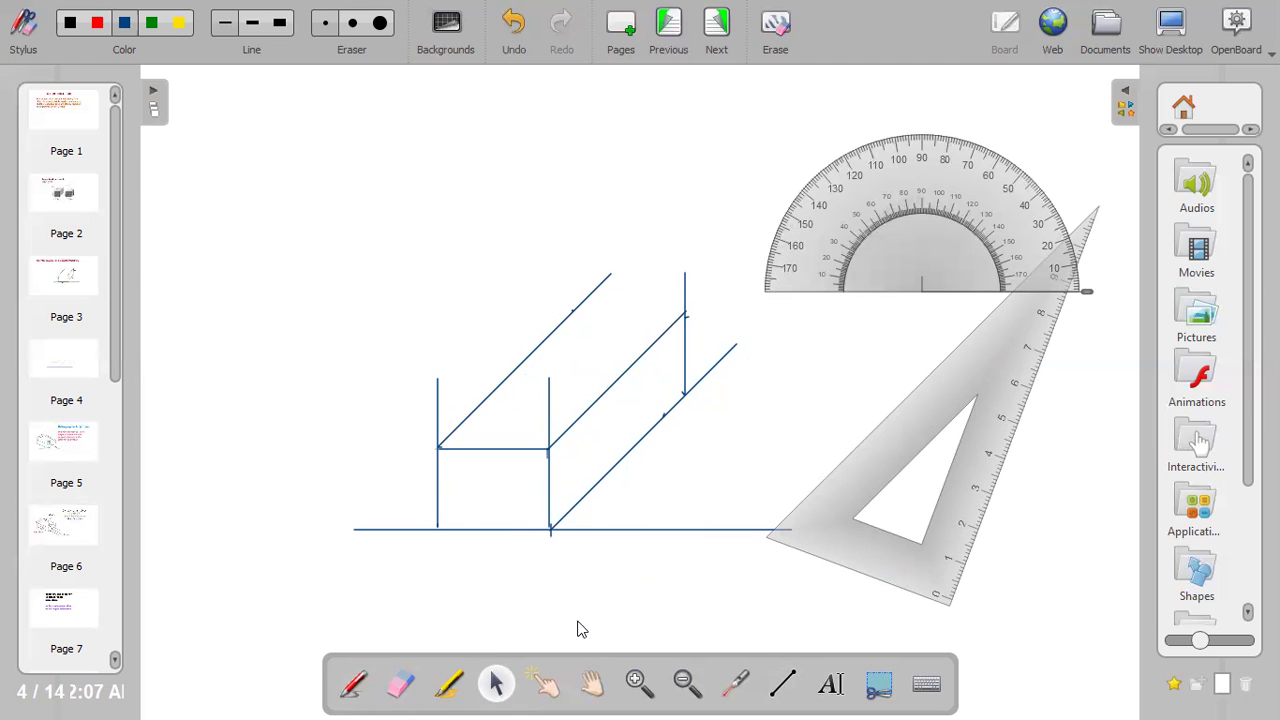
Draw the block's rear top edge horizontally from the 5-unit mark to the upper mark on the rear vertical line
{"action": "left_click", "coordinate": [783, 683]}
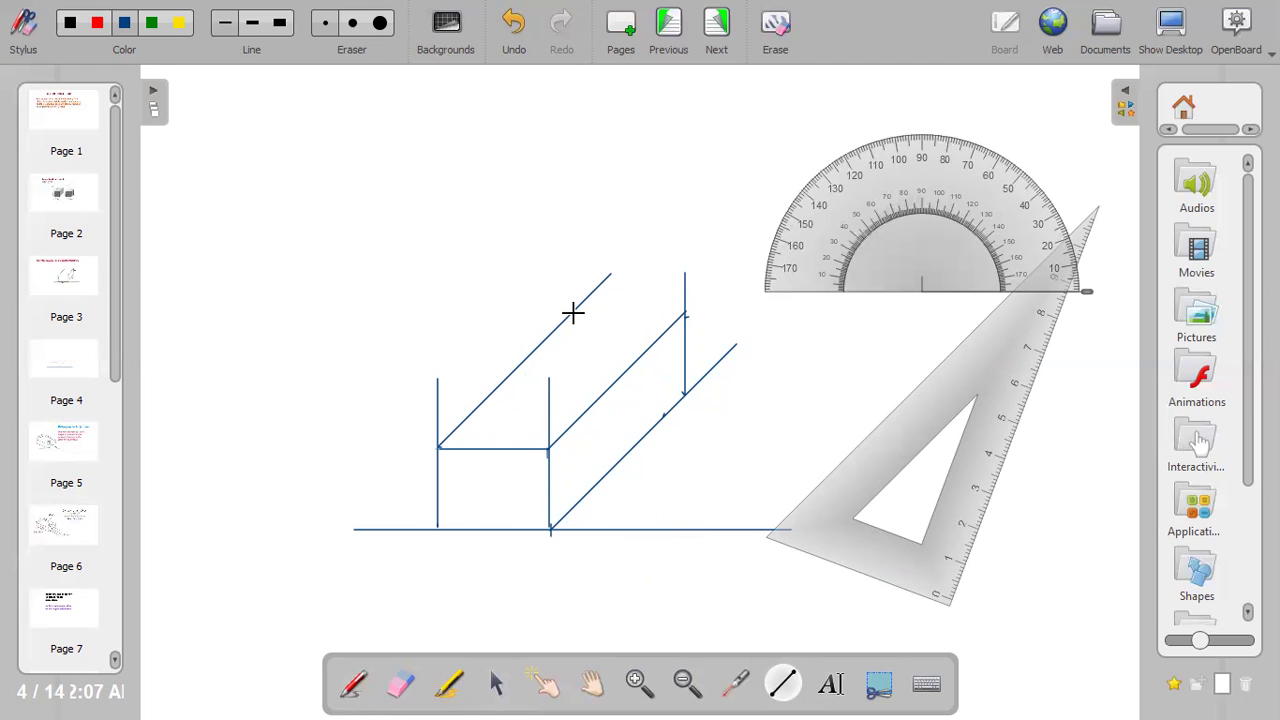
{"action": "left_click_drag", "start_coordinate": [572, 311], "coordinate": [678, 313]}
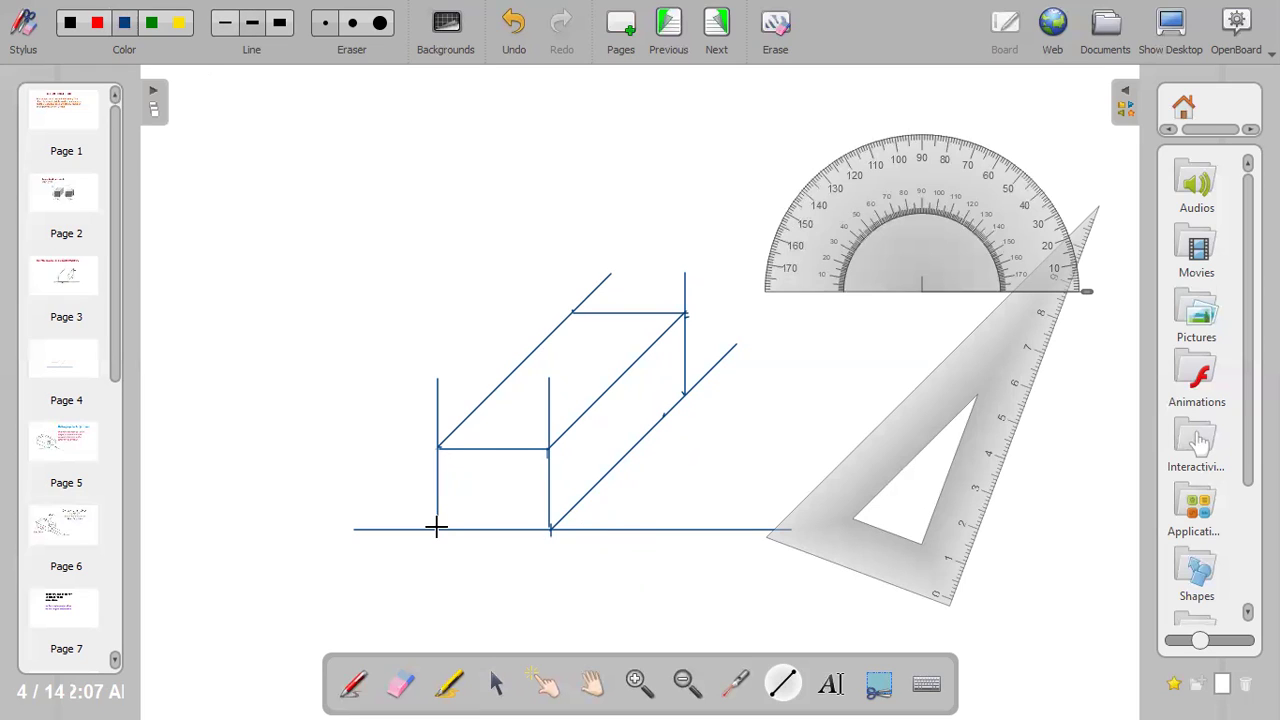
Retrace the four edges of the block's front face with the Line tool to make them bolder
{"action": "left_click_drag", "start_coordinate": [437, 528], "coordinate": [437, 476]}
{"action": "left_click_drag", "start_coordinate": [438, 530], "coordinate": [550, 530]}
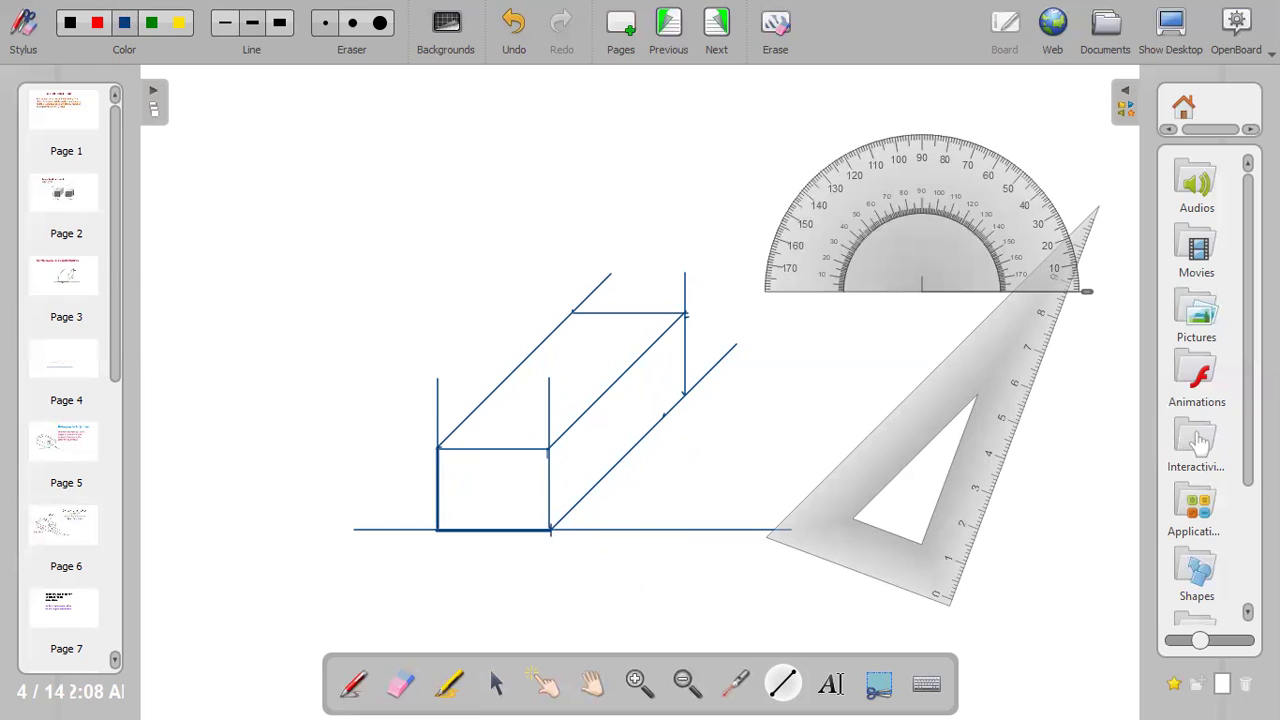
{"action": "mouse_move", "coordinate": [549, 463]}
{"action": "left_mouse_down"}
{"action": "mouse_move", "coordinate": [549, 449]}
{"action": "mouse_move", "coordinate": [438, 449]}
{"action": "left_mouse_up"}
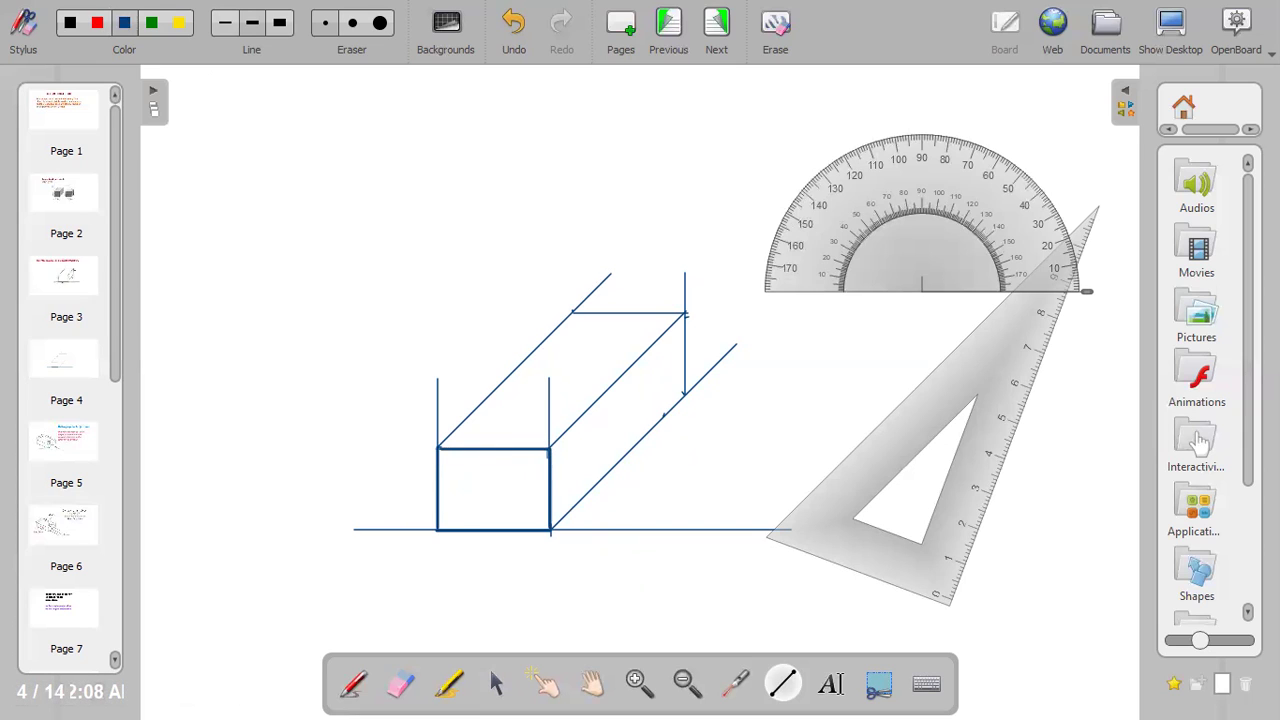
Retrace the slanted, rear vertical and rear top edges of the block's side and top faces to make them bolder
{"action": "left_click_drag", "start_coordinate": [550, 448], "coordinate": [659, 339]}
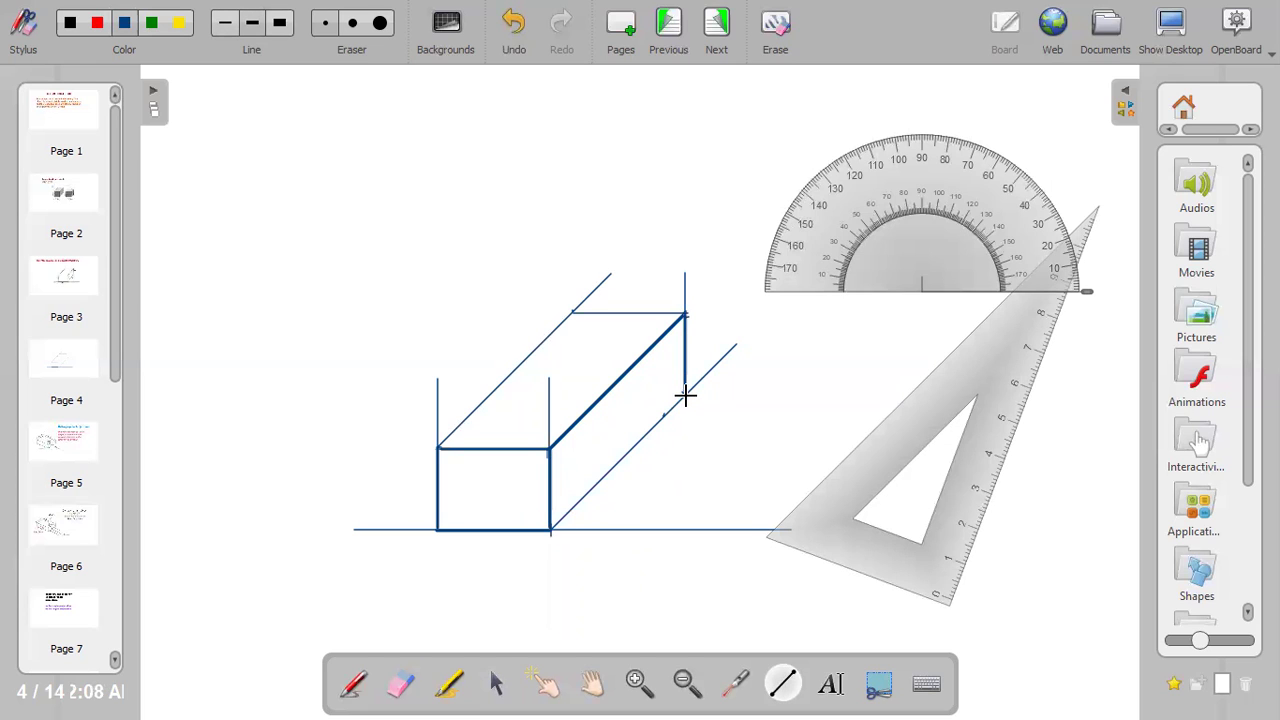
{"action": "left_click_drag", "start_coordinate": [684, 398], "coordinate": [556, 528]}
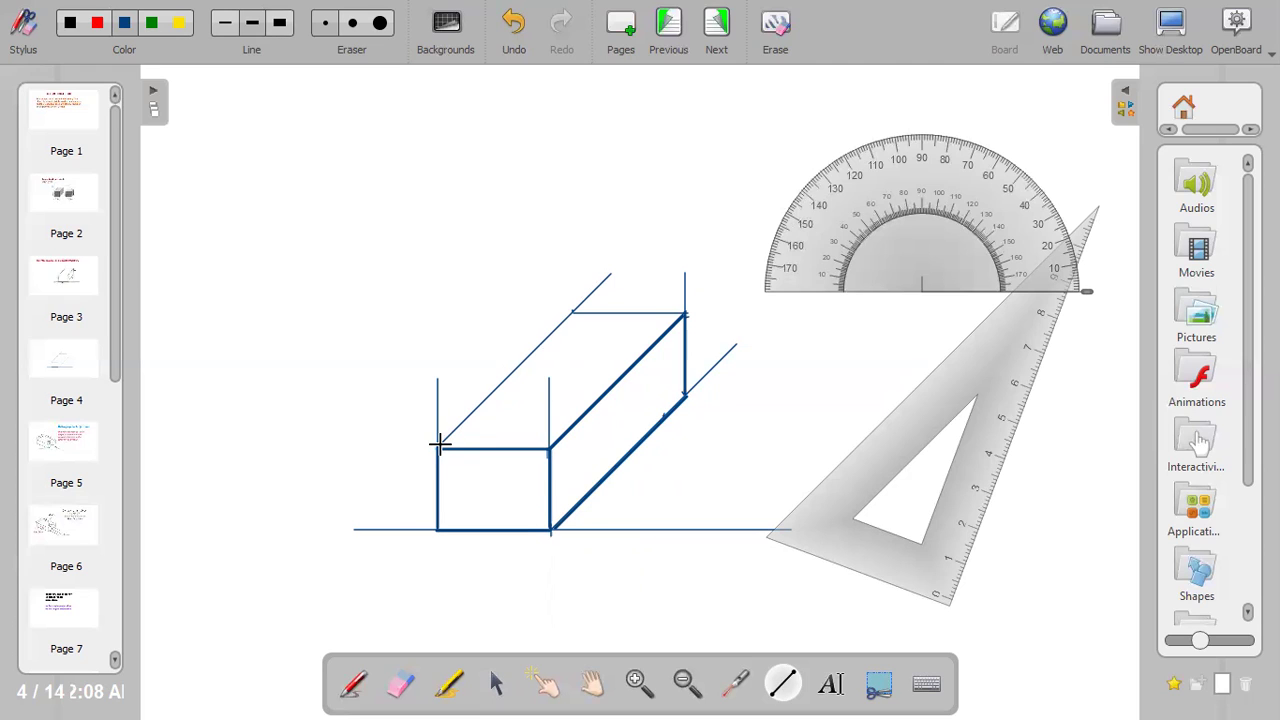
{"action": "left_click_drag", "start_coordinate": [438, 448], "coordinate": [572, 313]}
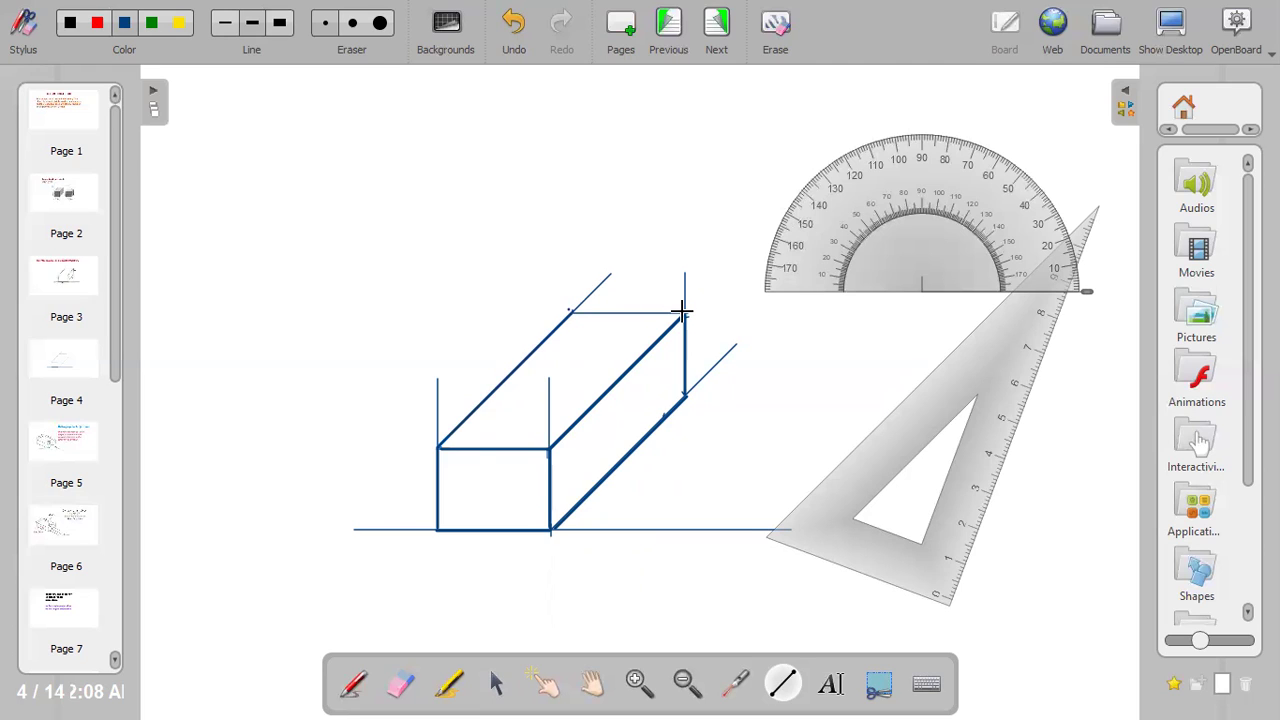
{"action": "left_click_drag", "start_coordinate": [686, 313], "coordinate": [575, 313]}
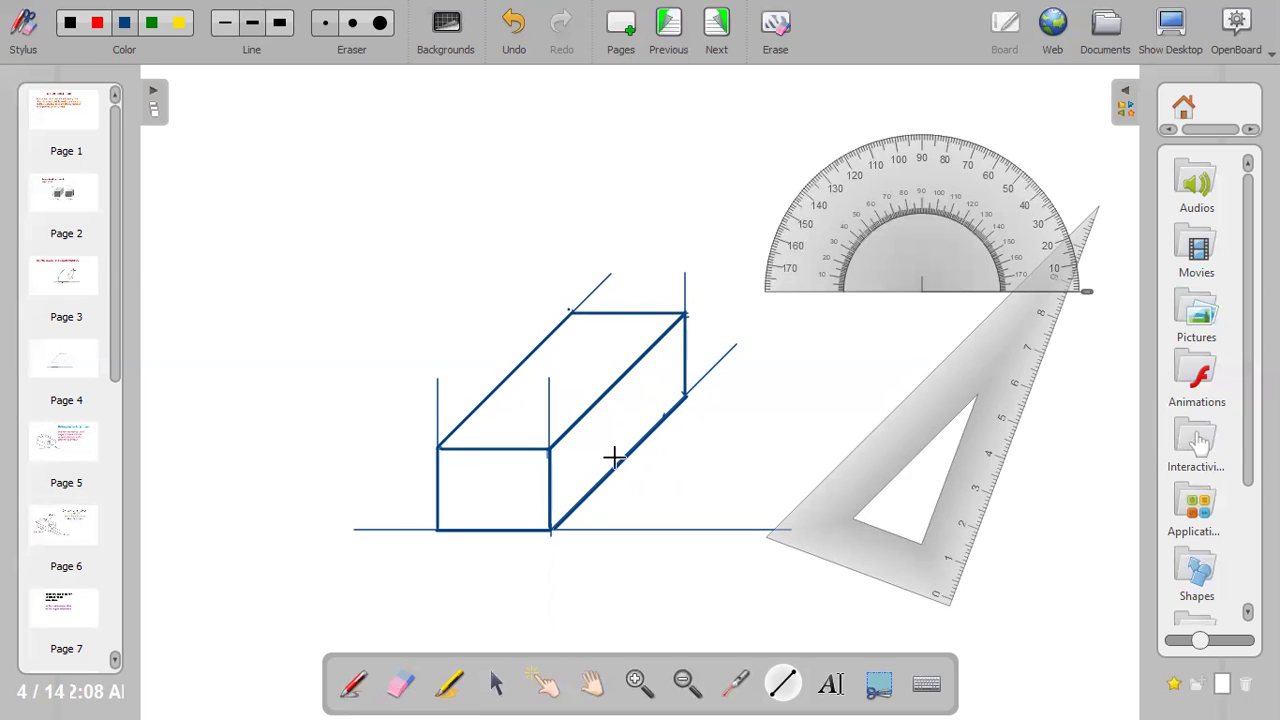
Erase the vertical and slanted construction lines that extend beyond the block's corners
{"action": "left_click", "coordinate": [401, 686]}
{"action": "left_click", "coordinate": [687, 273]}
{"action": "left_click_drag", "start_coordinate": [687, 280], "coordinate": [687, 296]}
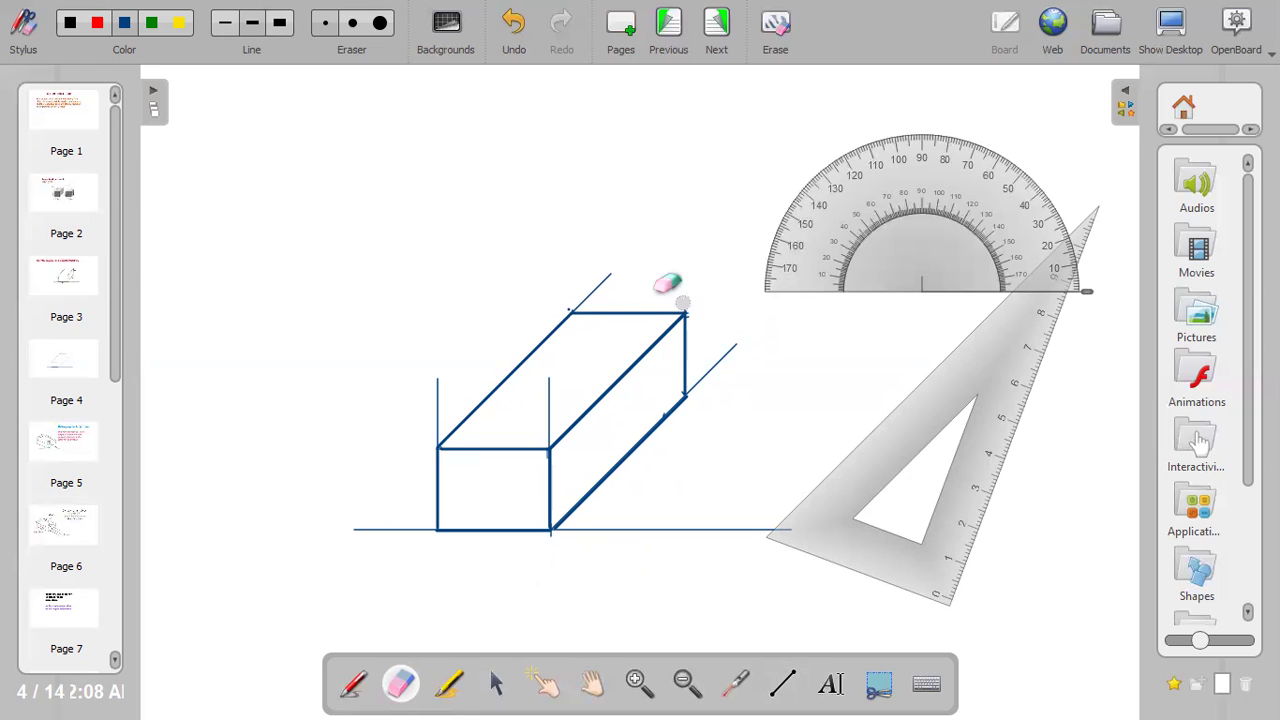
{"action": "left_click", "coordinate": [609, 270]}
{"action": "left_click_drag", "start_coordinate": [609, 270], "coordinate": [581, 298]}
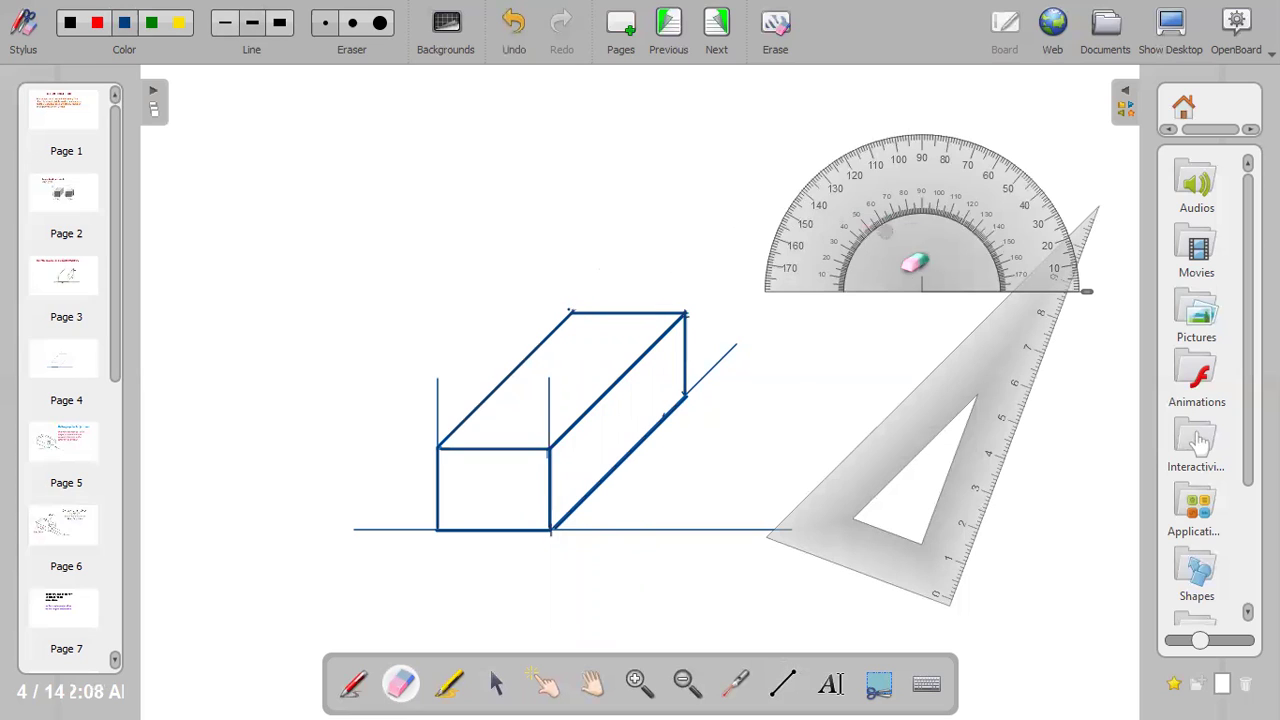
{"action": "left_click_drag", "start_coordinate": [741, 345], "coordinate": [696, 387]}
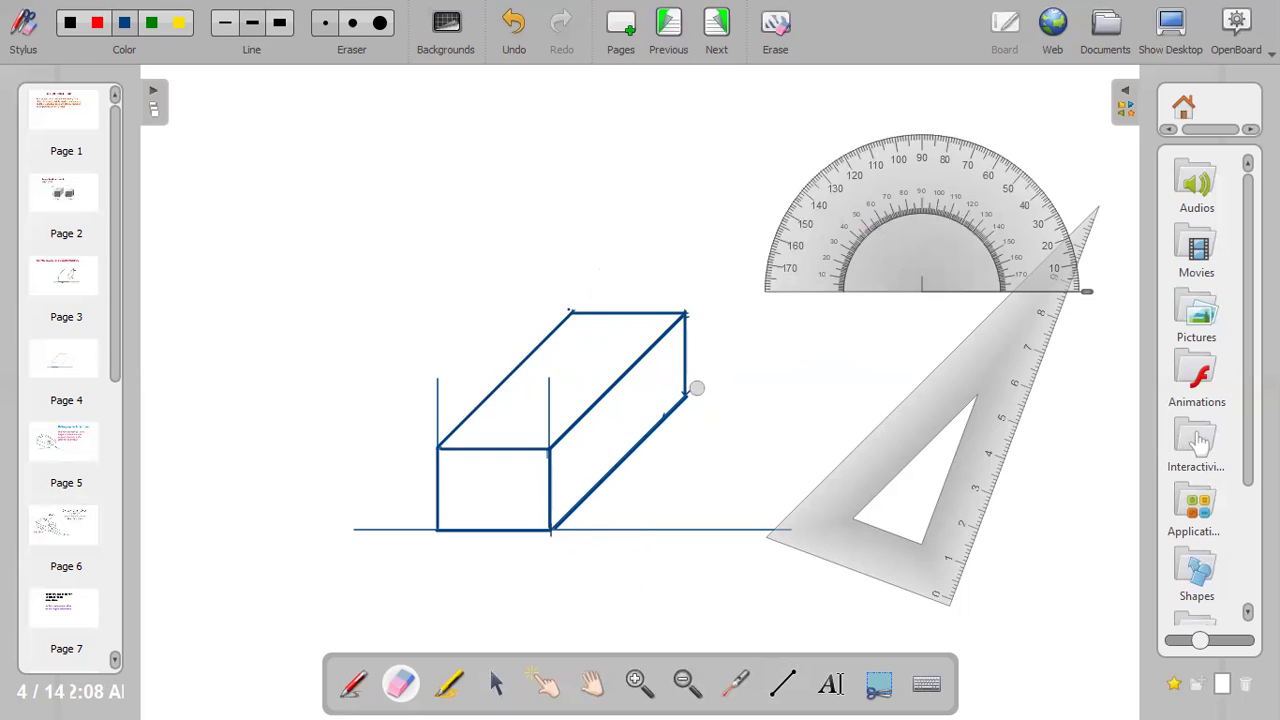
{"action": "left_click_drag", "start_coordinate": [548, 372], "coordinate": [546, 442]}
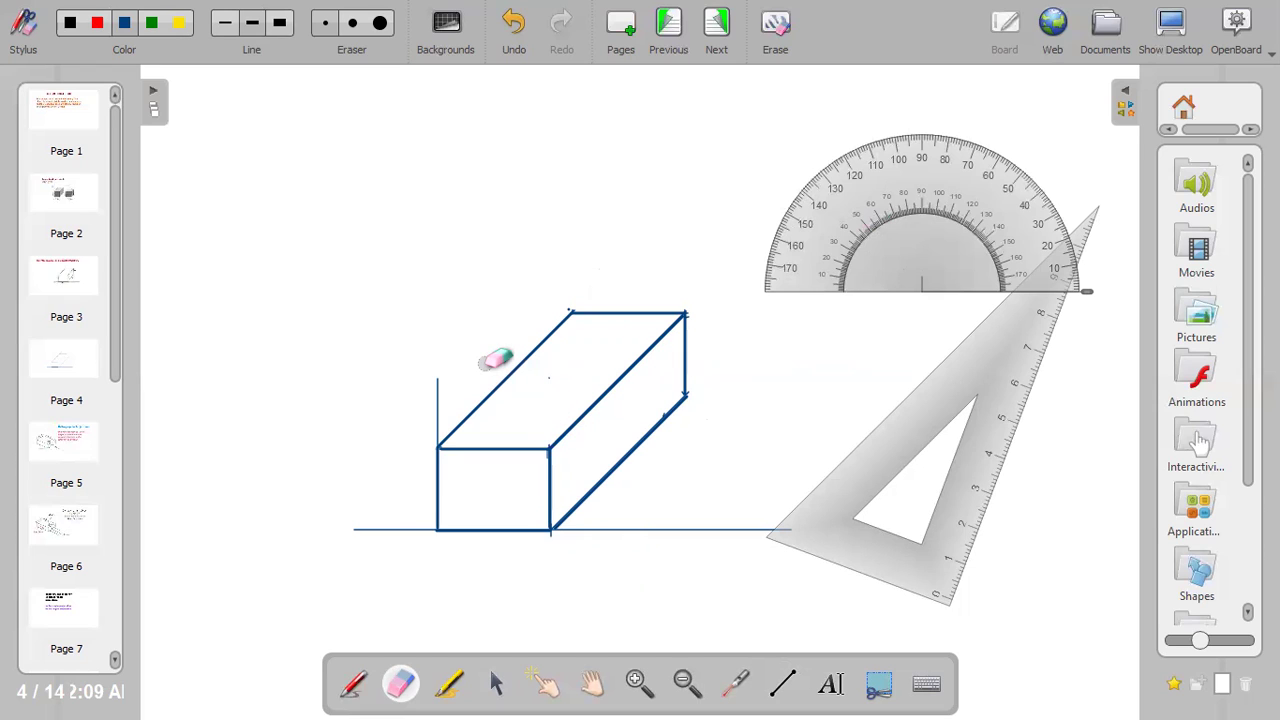
{"action": "left_click_drag", "start_coordinate": [438, 377], "coordinate": [432, 419]}
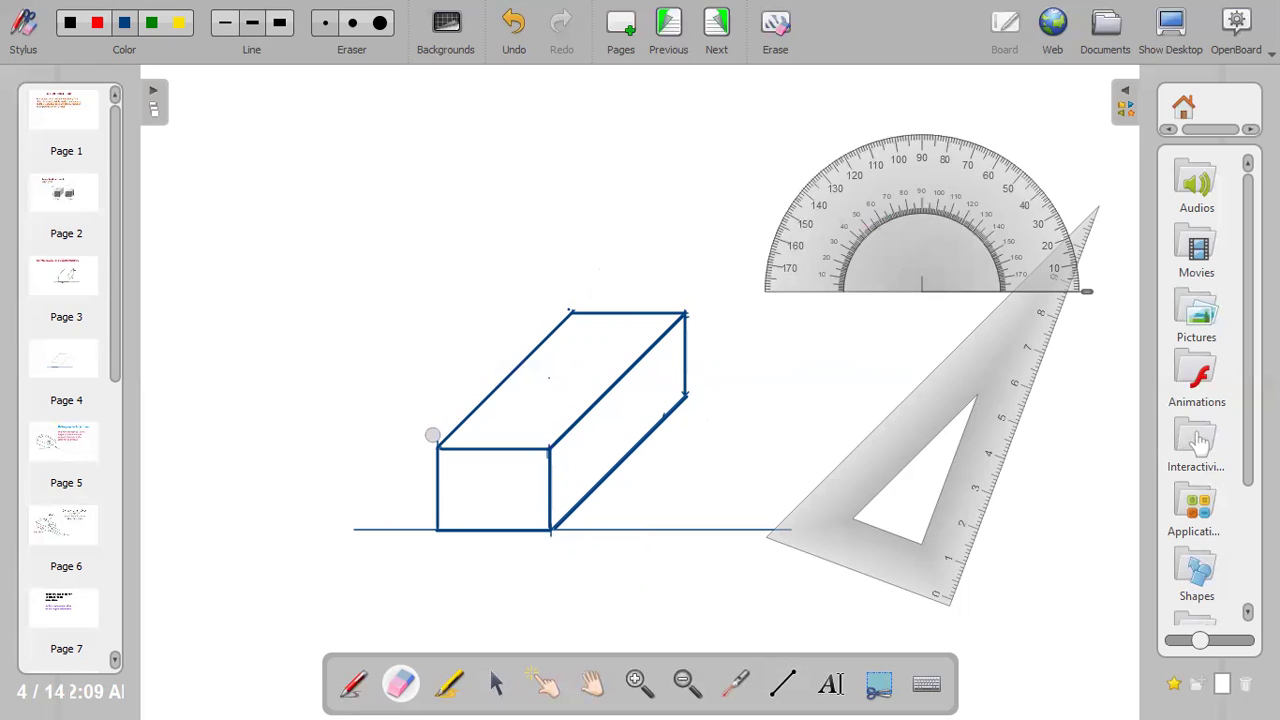
Add the label "OBLIQUE DRAWING" below the block, widening its text box to fit one line and centring it under the drawing
{"action": "left_click", "coordinate": [833, 684]}
{"action": "left_click", "coordinate": [493, 574]}
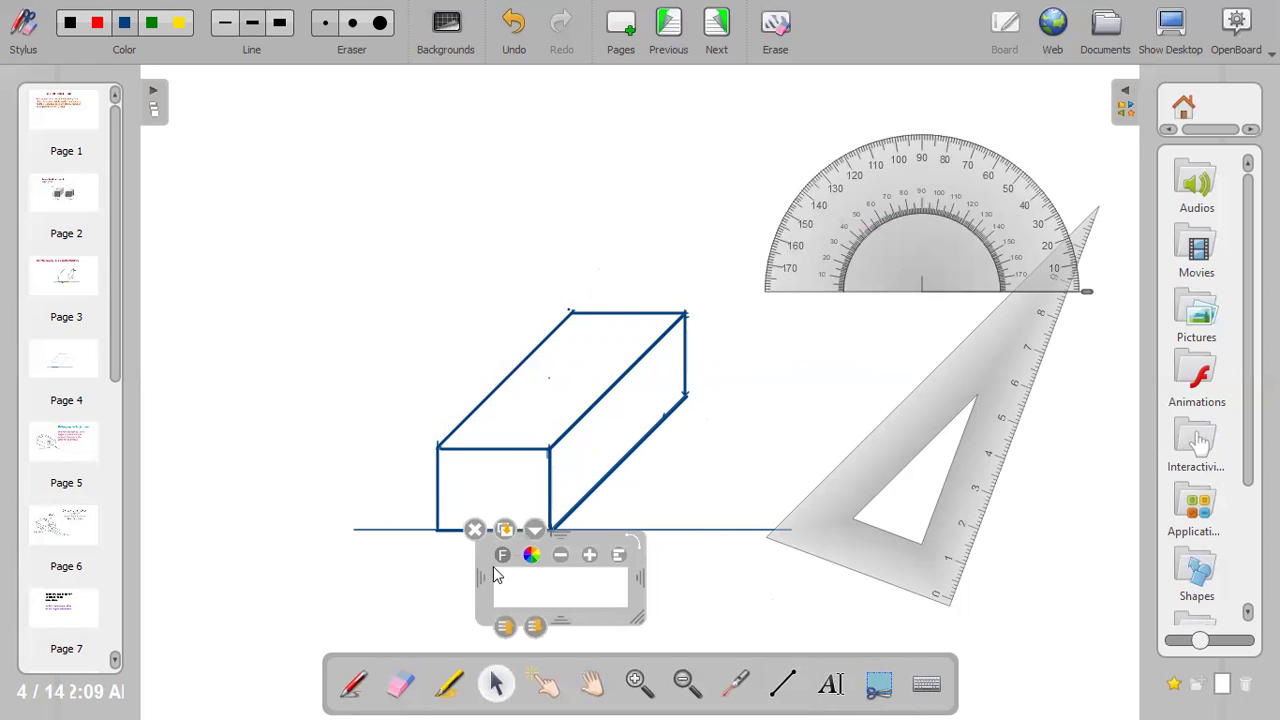
{"action": "type", "text": "OBLIQUE DRA"}
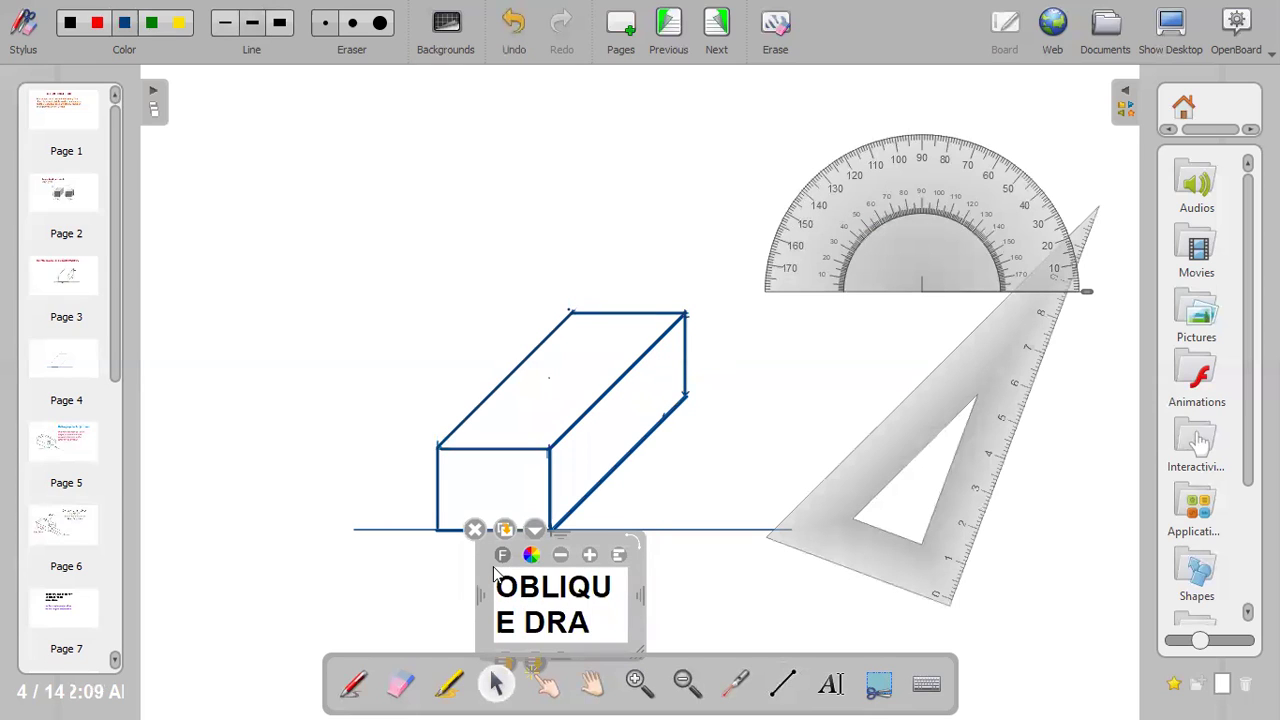
{"action": "type", "text": "WIN"}
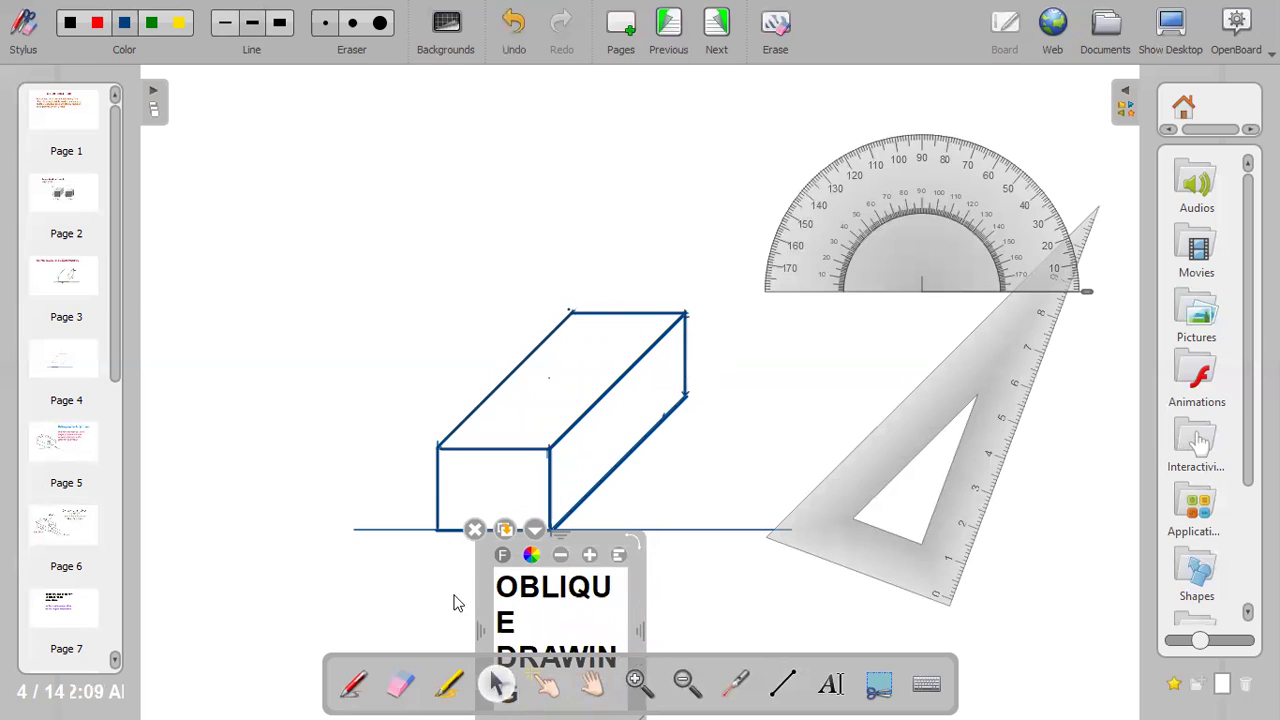
{"action": "left_click_drag", "start_coordinate": [644, 628], "coordinate": [843, 628]}
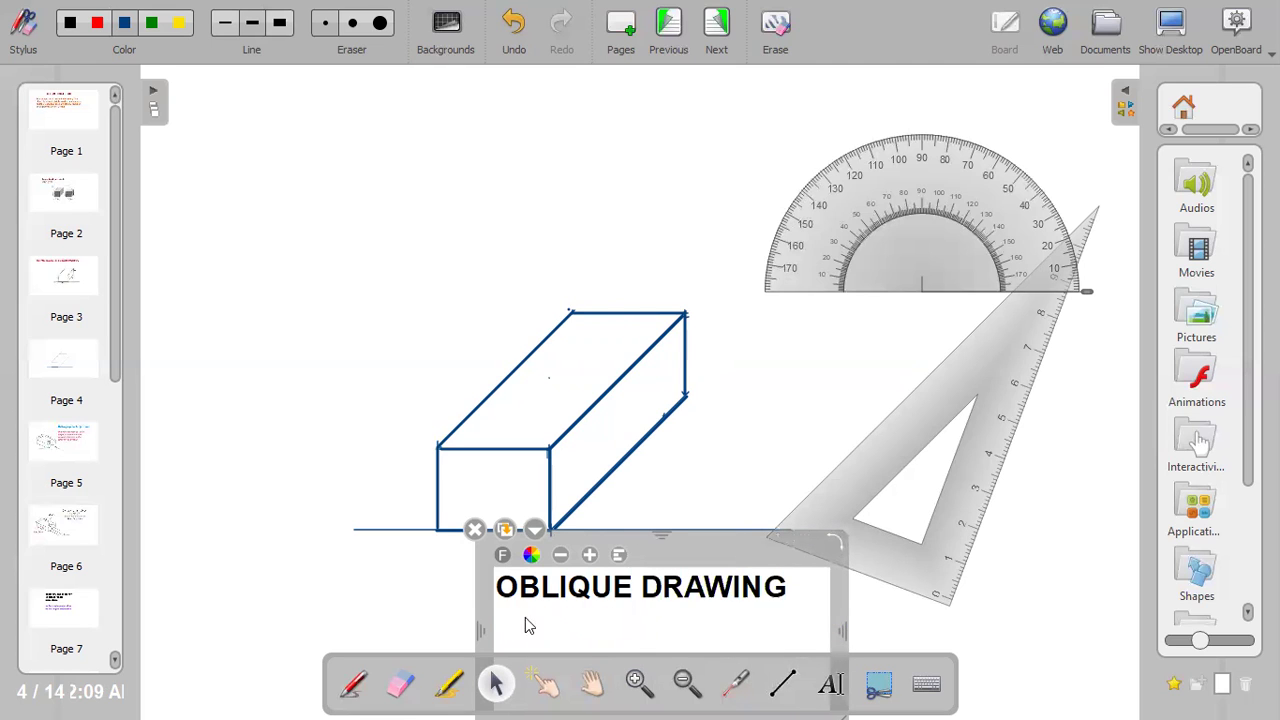
{"action": "mouse_move", "coordinate": [487, 564]}
{"action": "left_mouse_down"}
{"action": "mouse_move", "coordinate": [405, 563]}
{"action": "mouse_move", "coordinate": [376, 548]}
{"action": "left_mouse_up"}
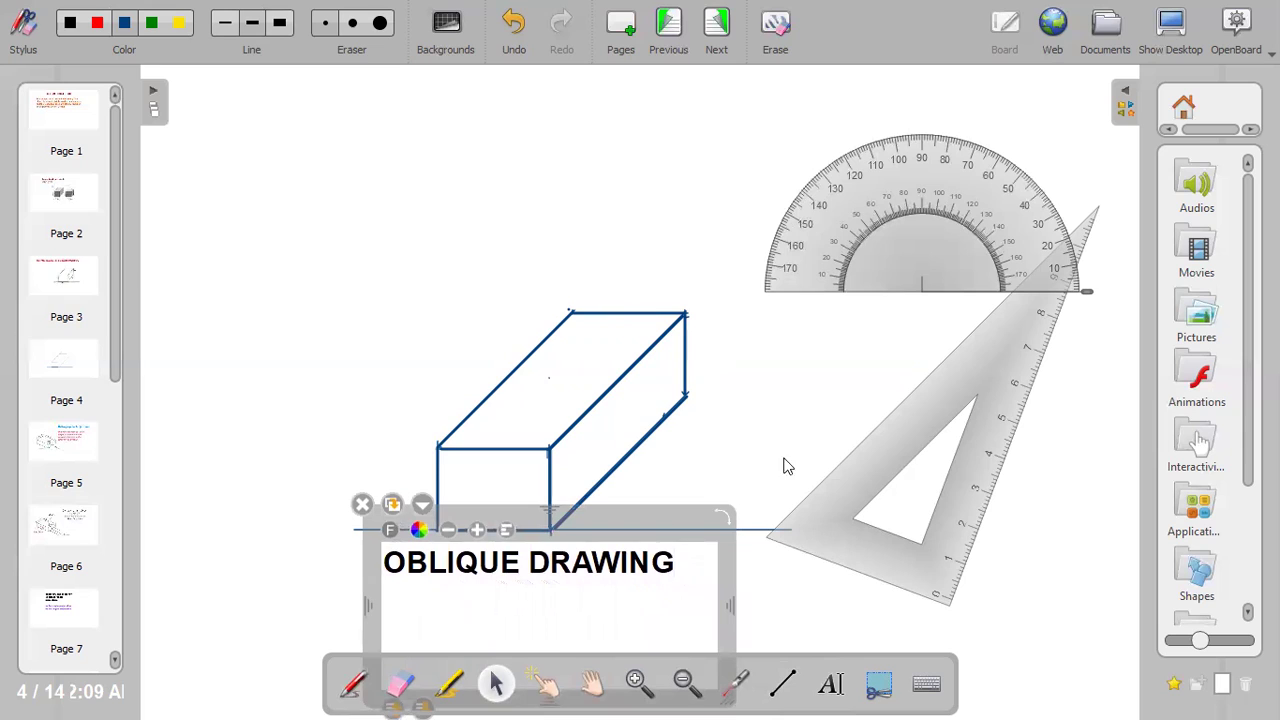
{"action": "left_click", "coordinate": [803, 420]}
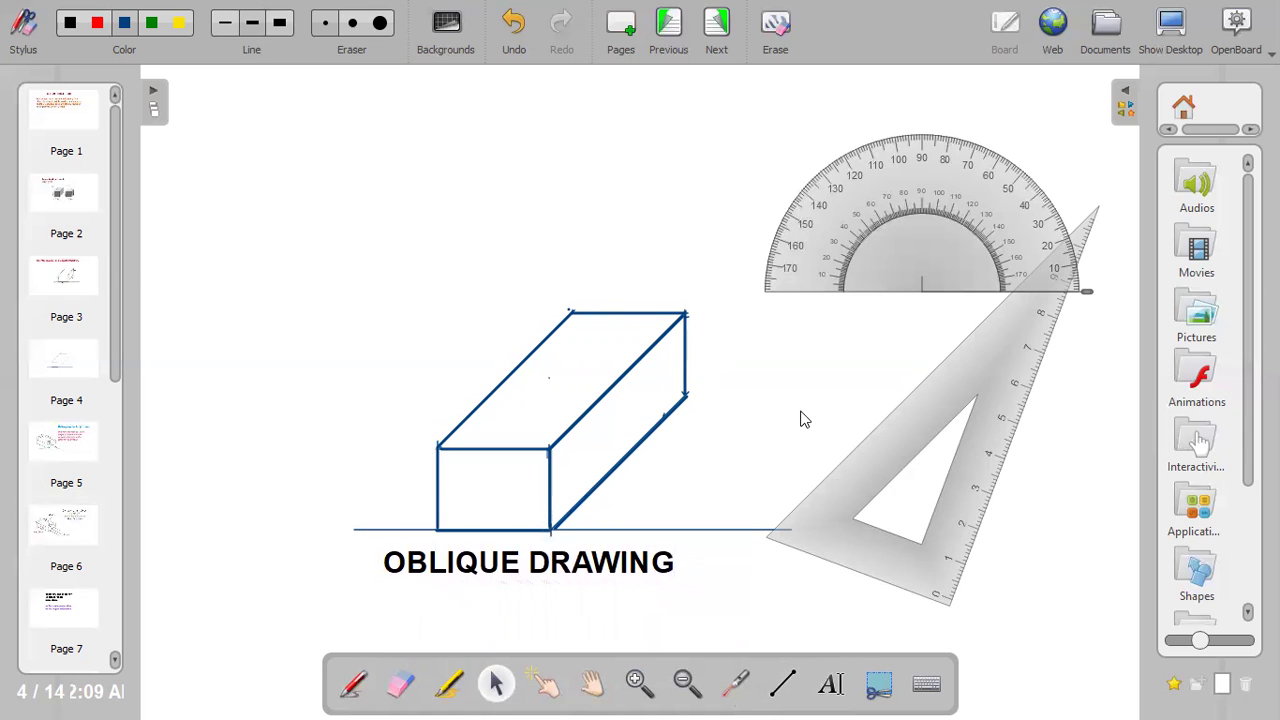